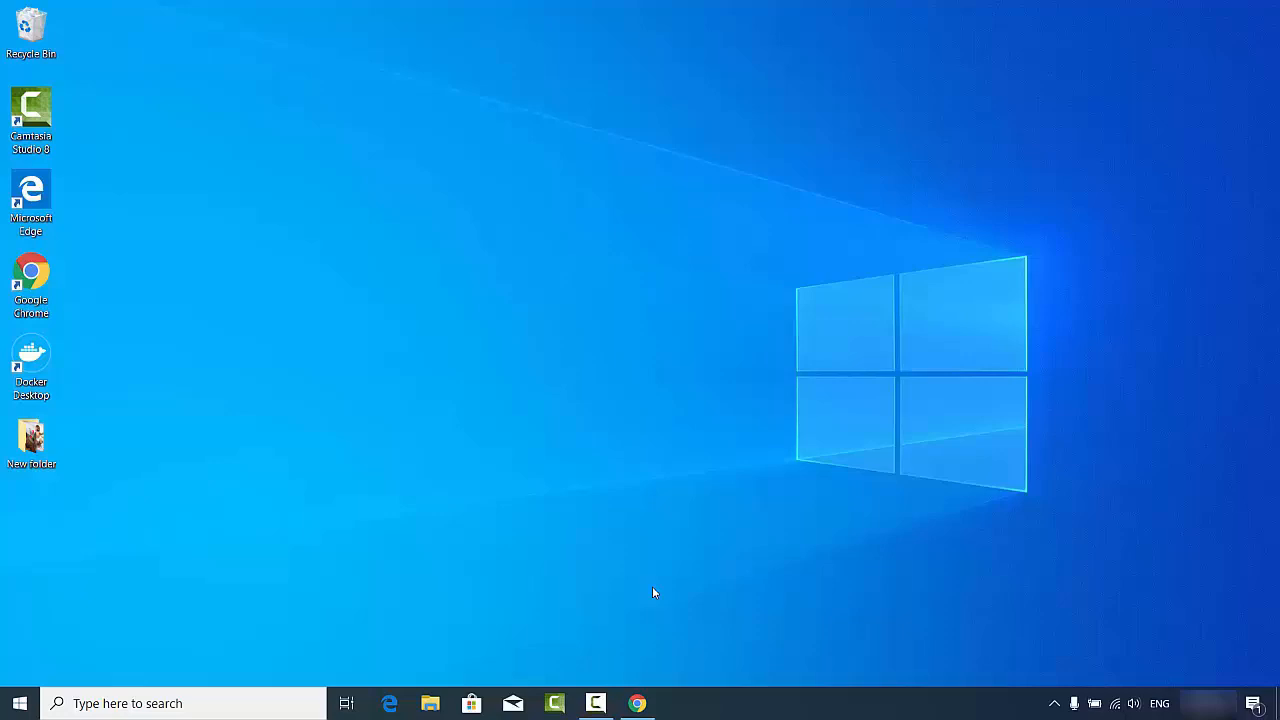
Step: Open the virtualbox.org Downloads page from the search results and download the Windows hosts installer
click(638, 704)
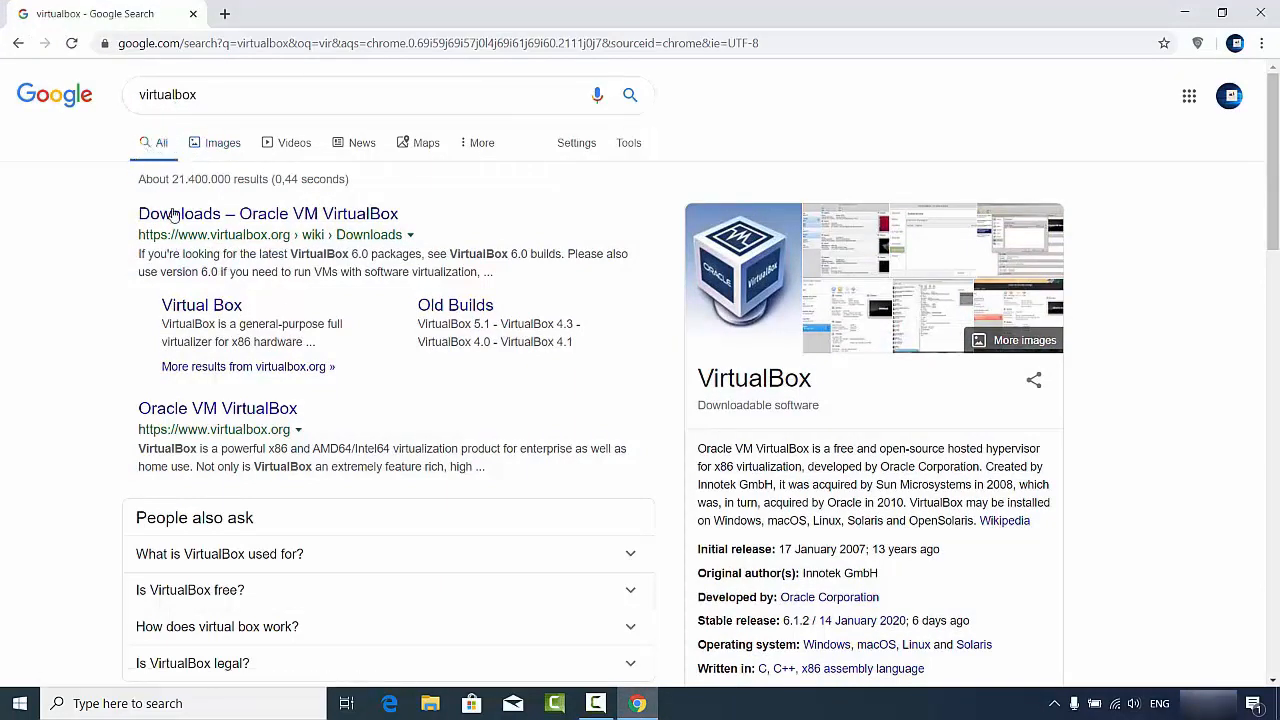
click(255, 222)
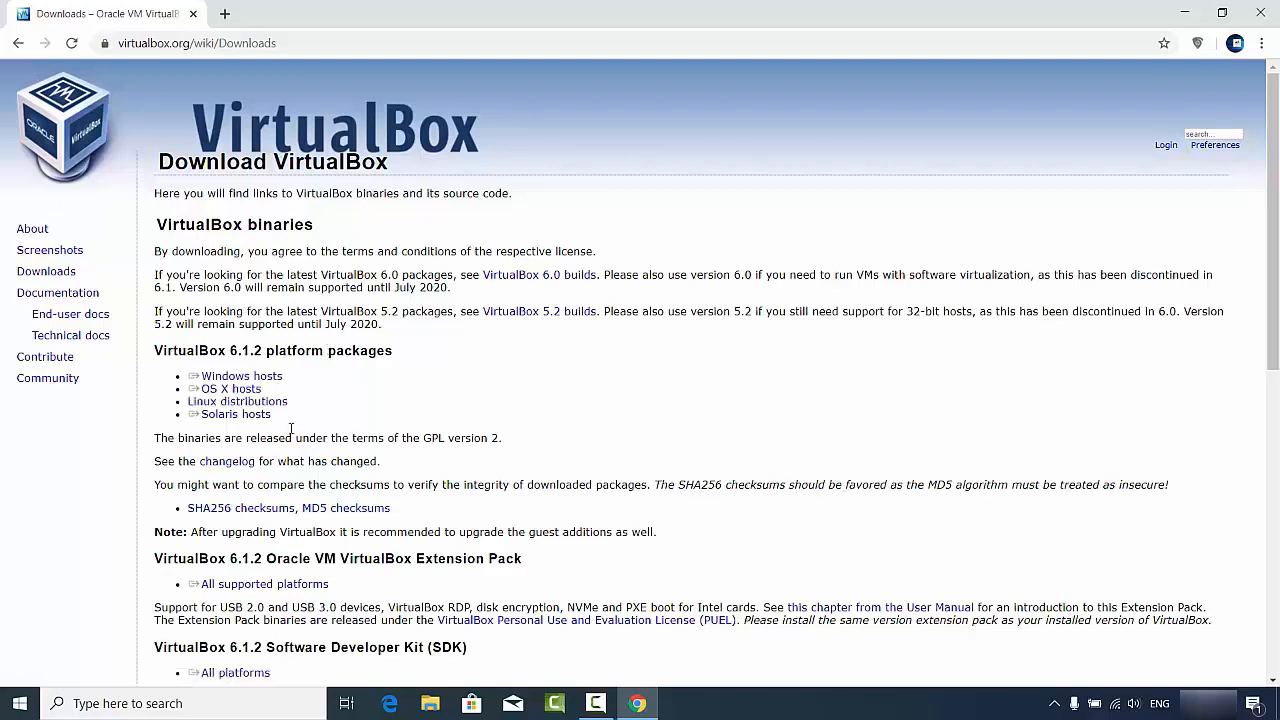
click(226, 378)
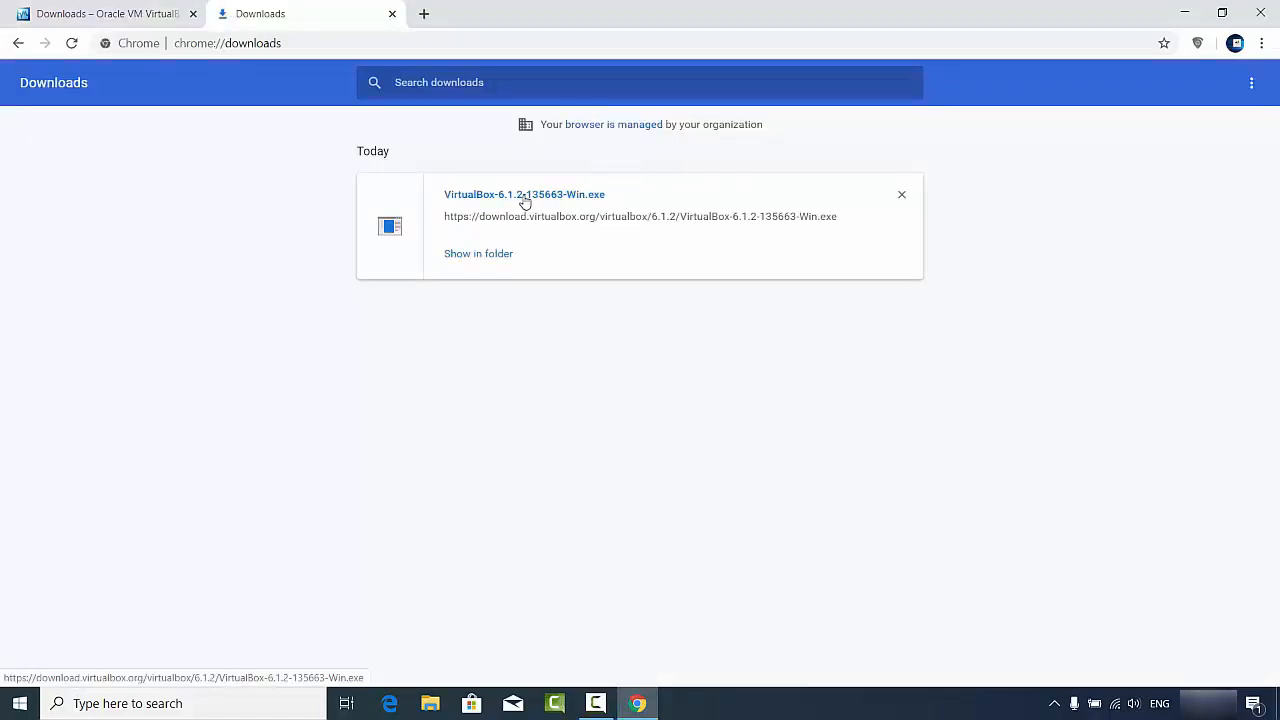
Step: Run the downloaded installer and install VirtualBox 6.1.2 with default features, shortcuts and the Oracle USB driver
click(525, 196)
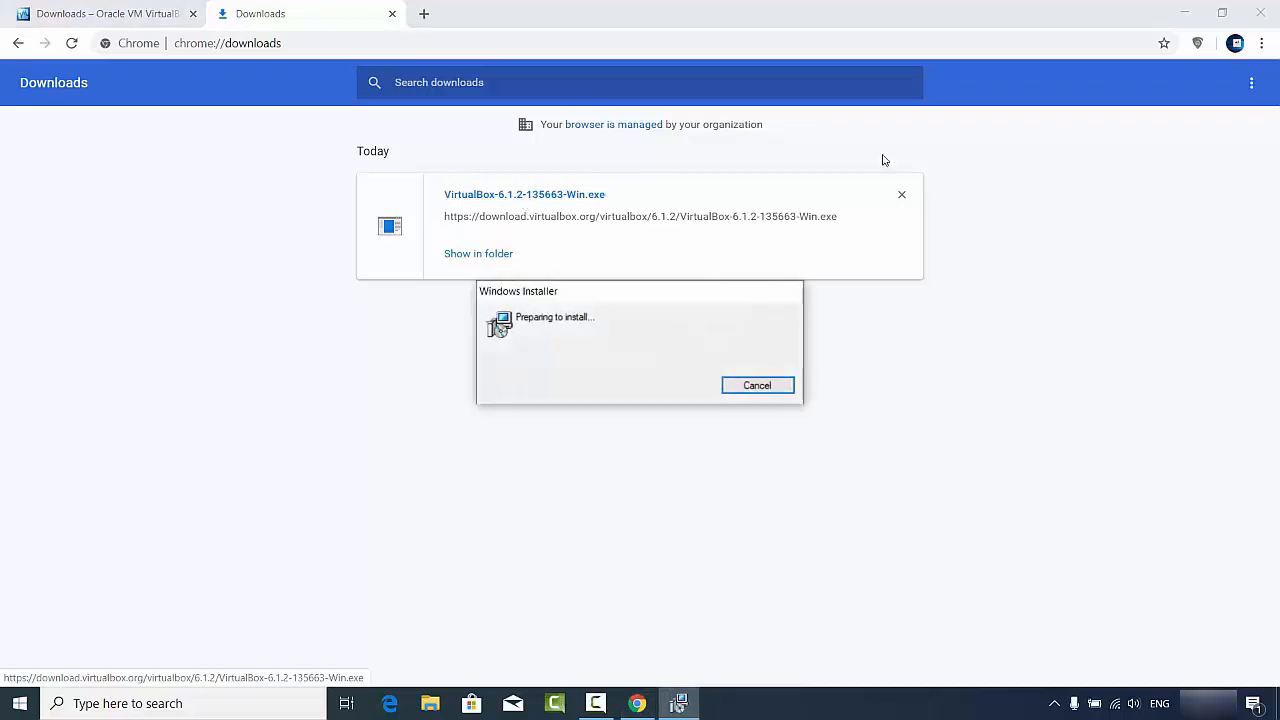
click(1184, 13)
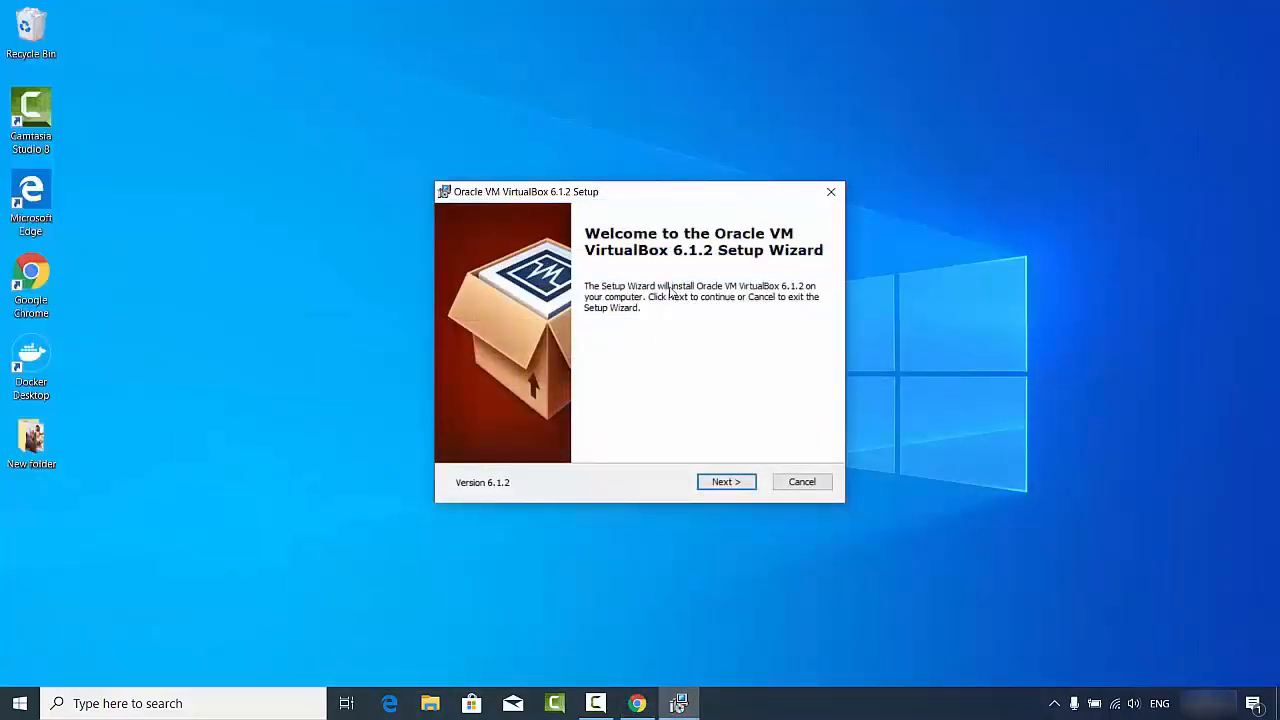
click(723, 486)
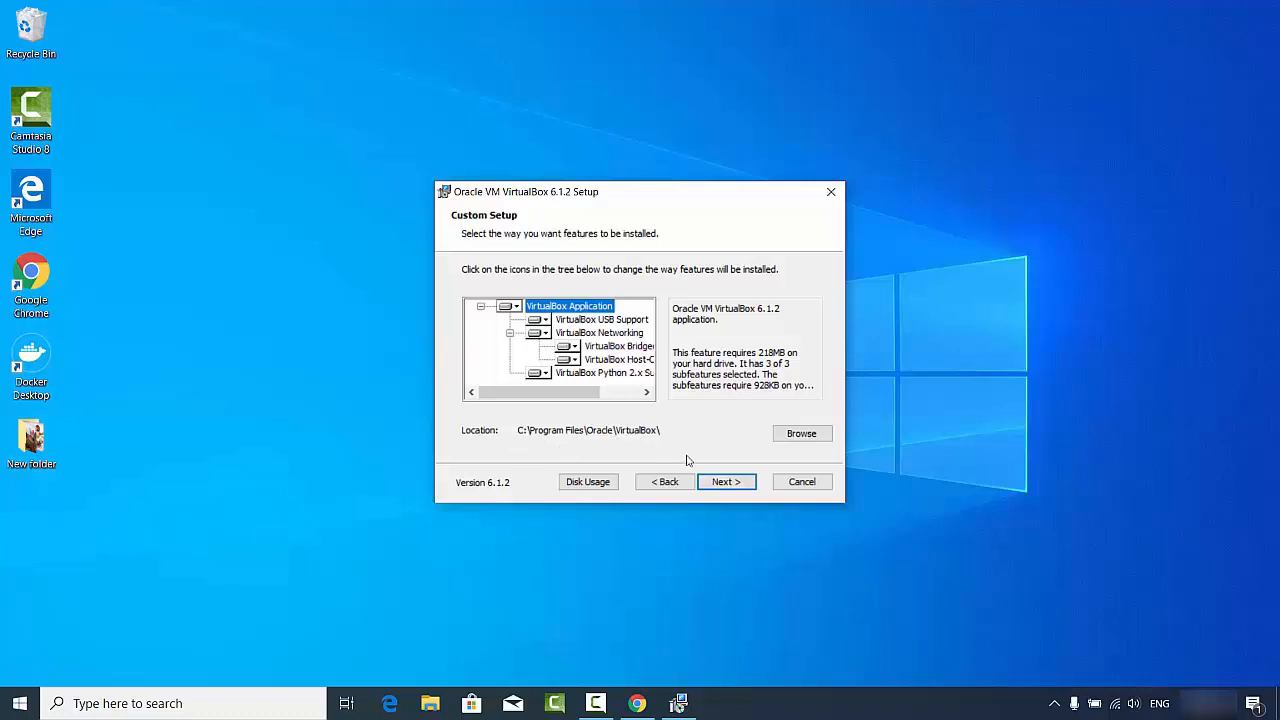
click(720, 488)
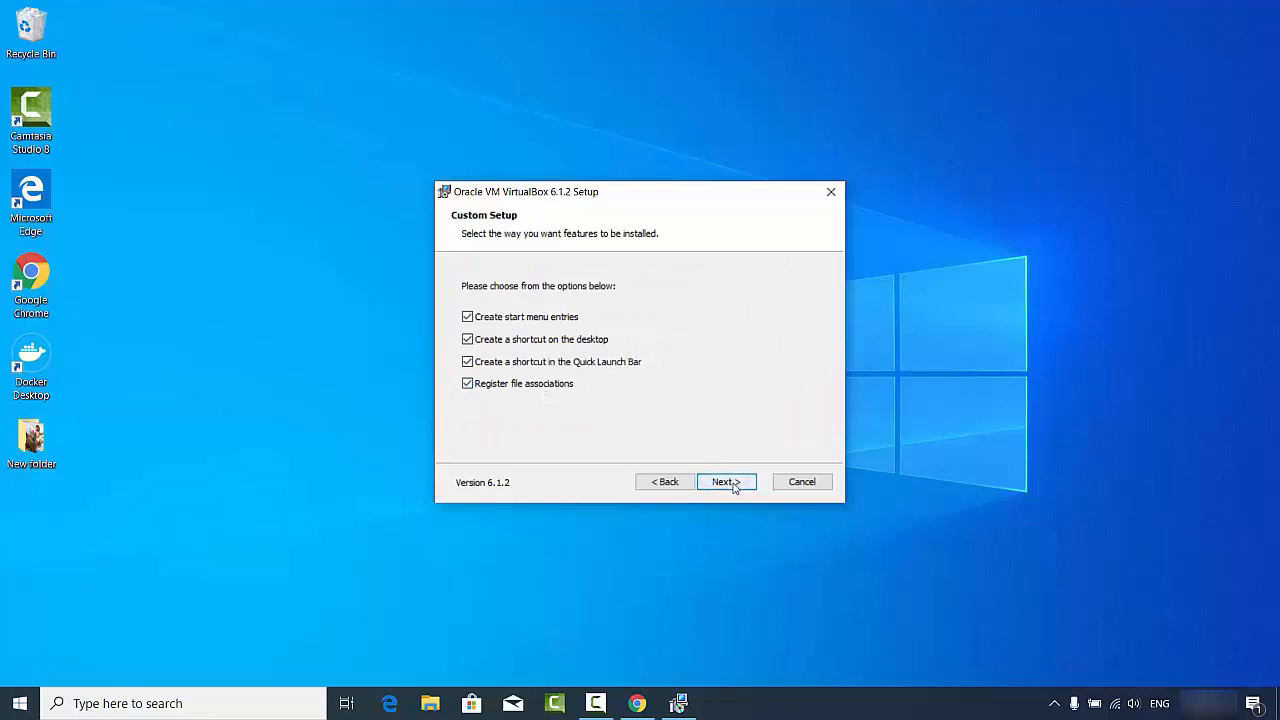
click(733, 486)
click(735, 487)
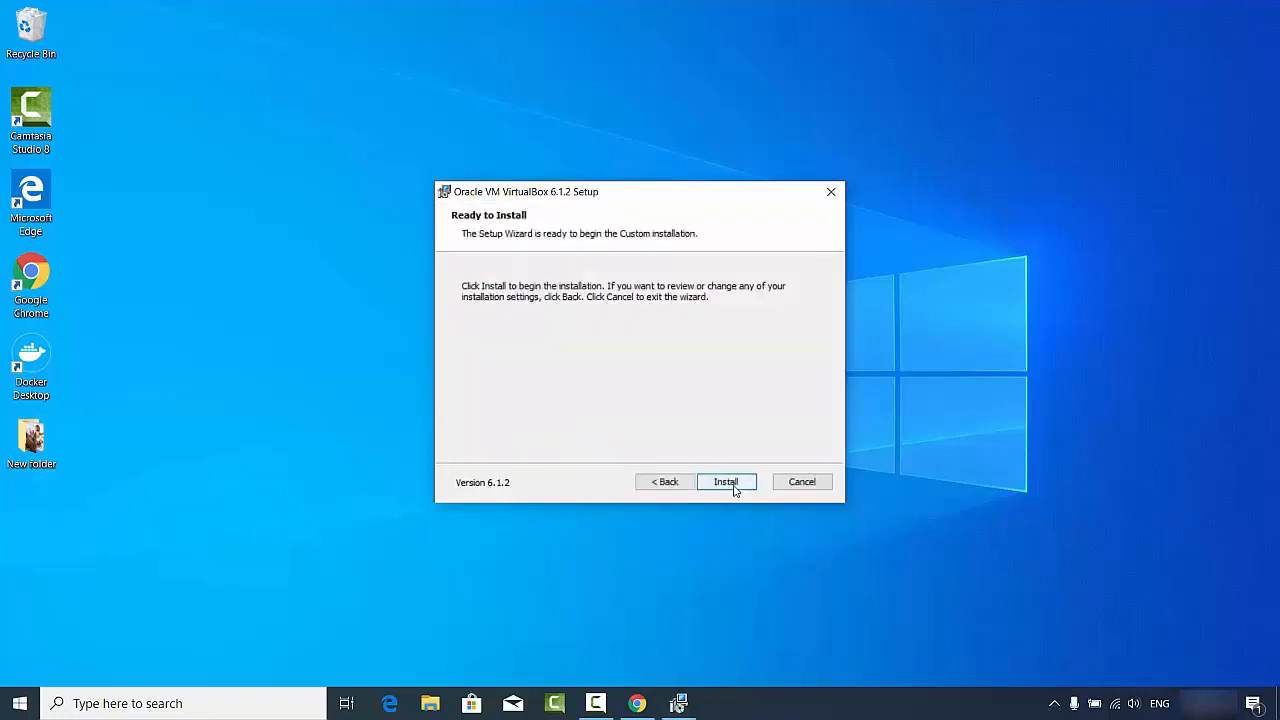
click(727, 483)
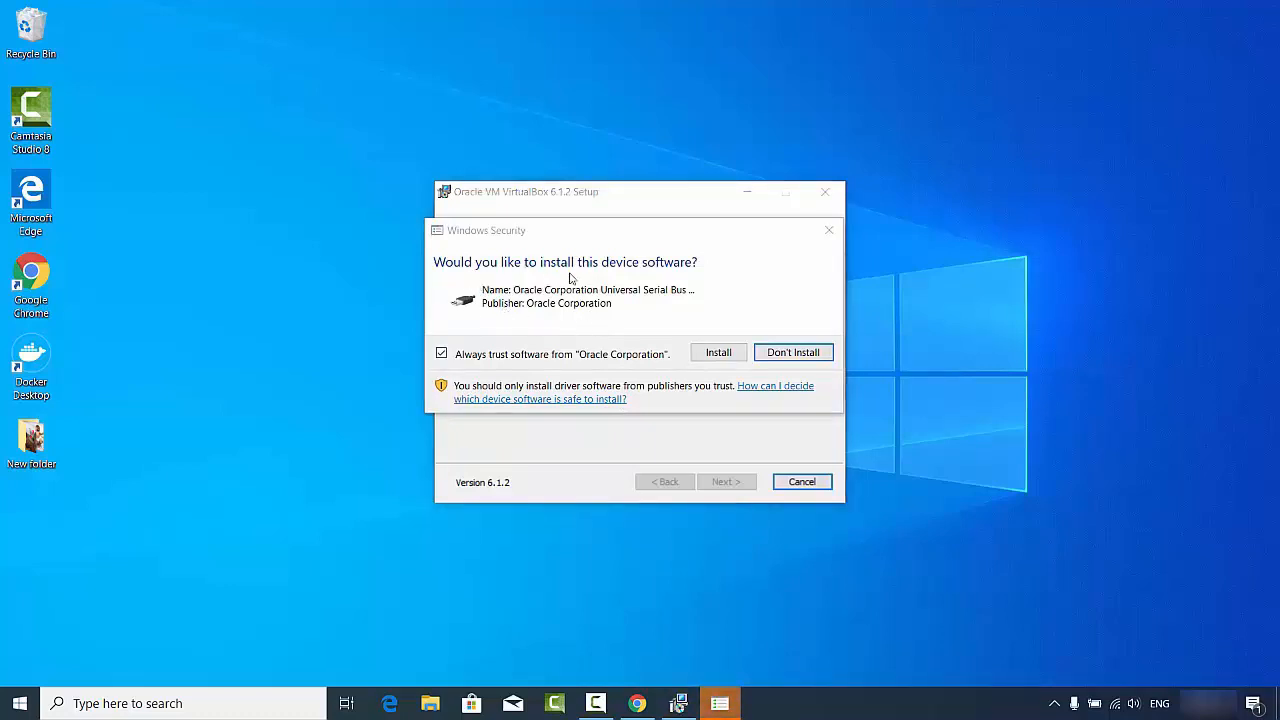
click(706, 358)
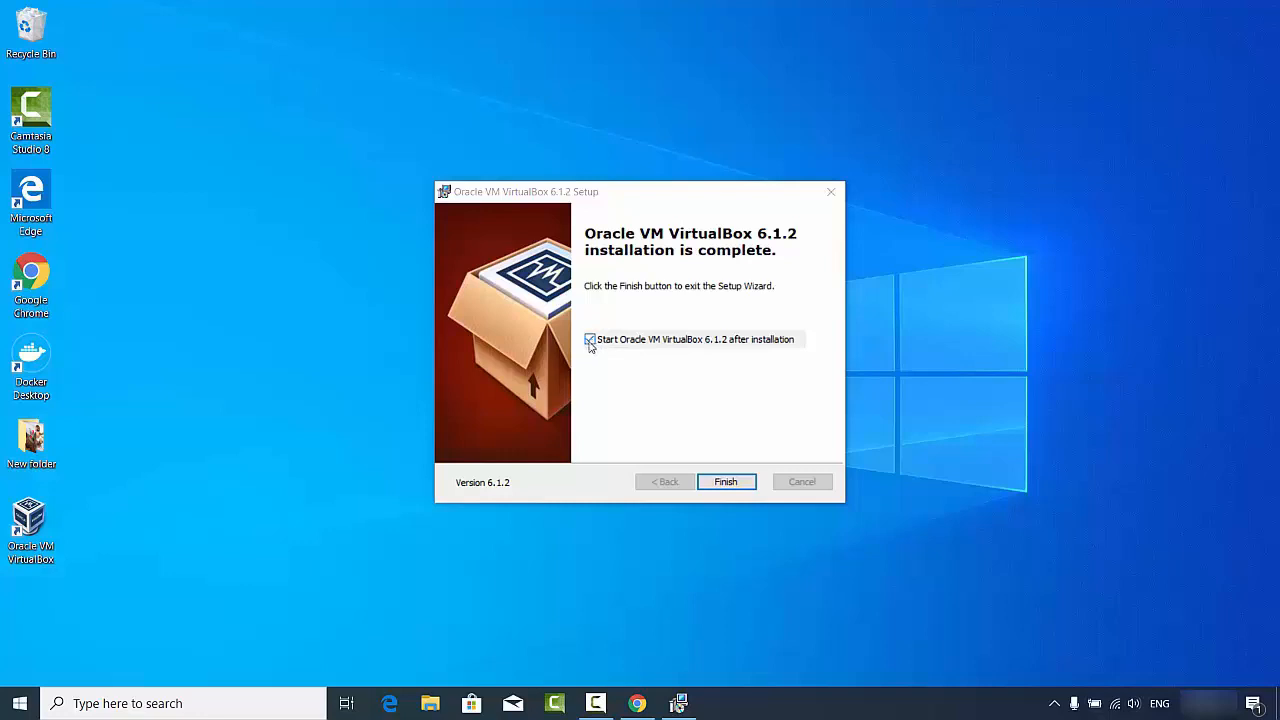
click(722, 481)
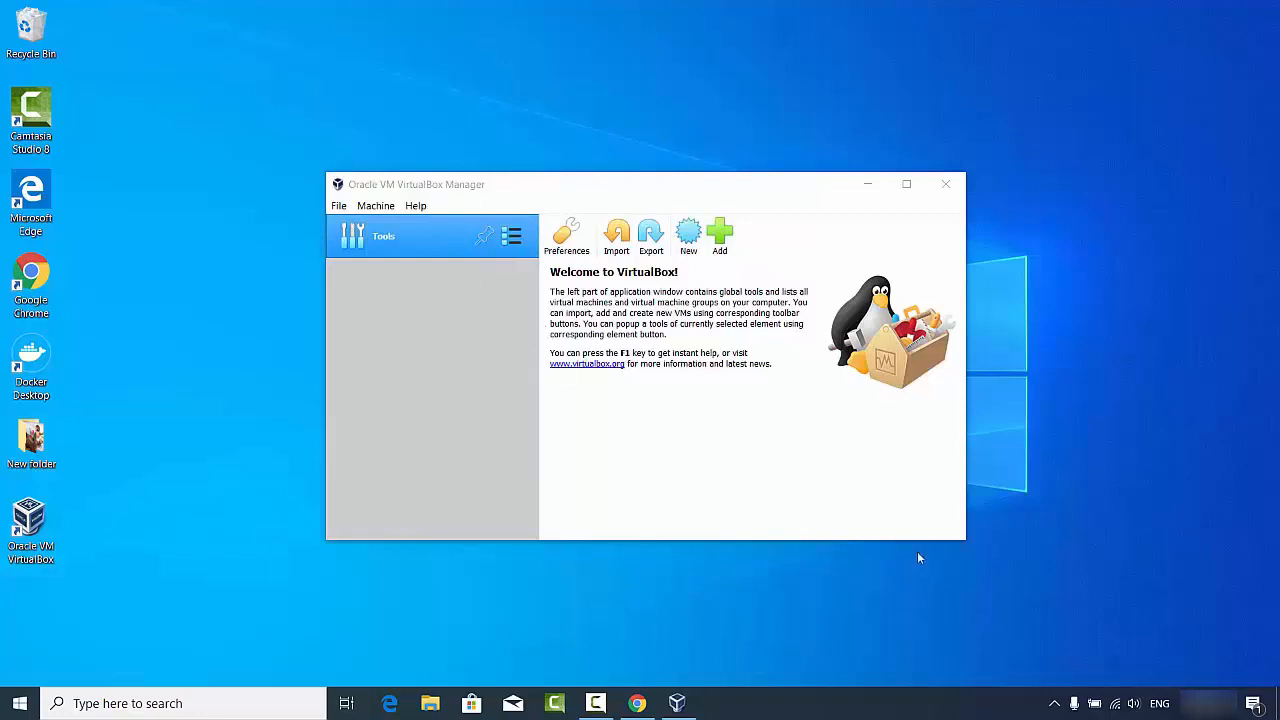
Step: Relaunch VirtualBox Manager from the desktop shortcut in a bigger window and start a New machine
drag(968, 540, 1102, 655)
click(1069, 184)
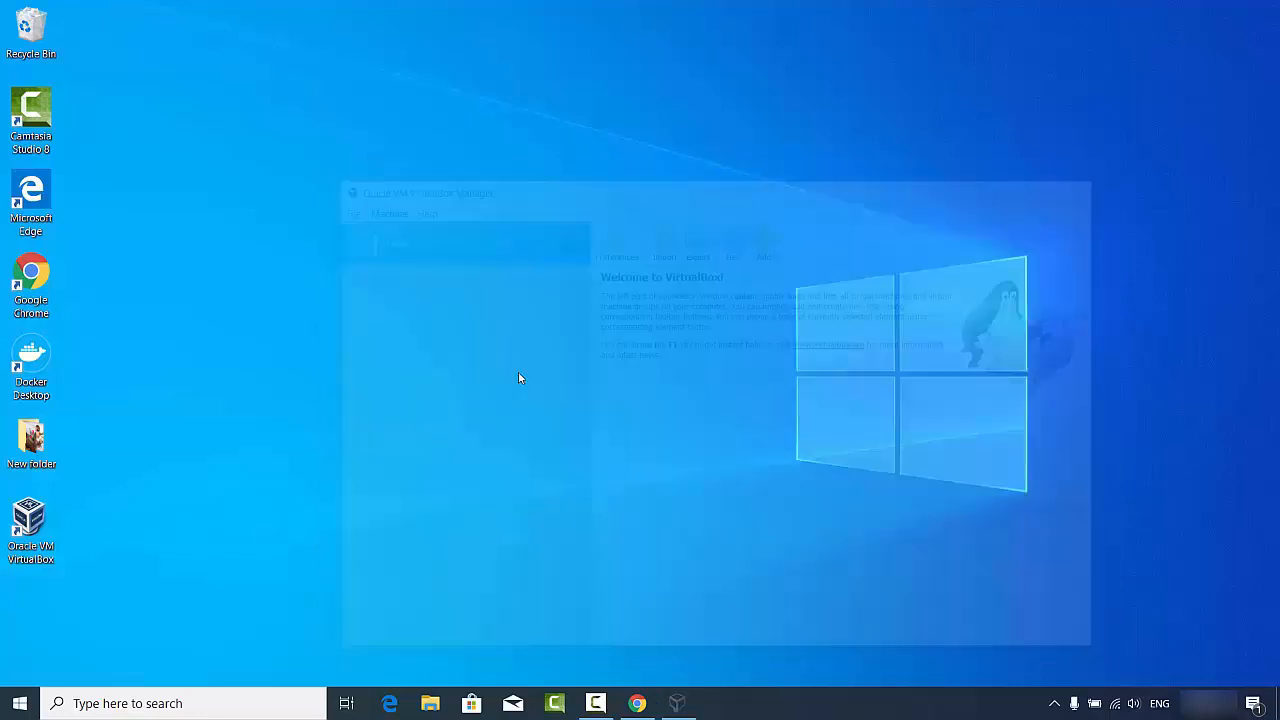
double_click(30, 530)
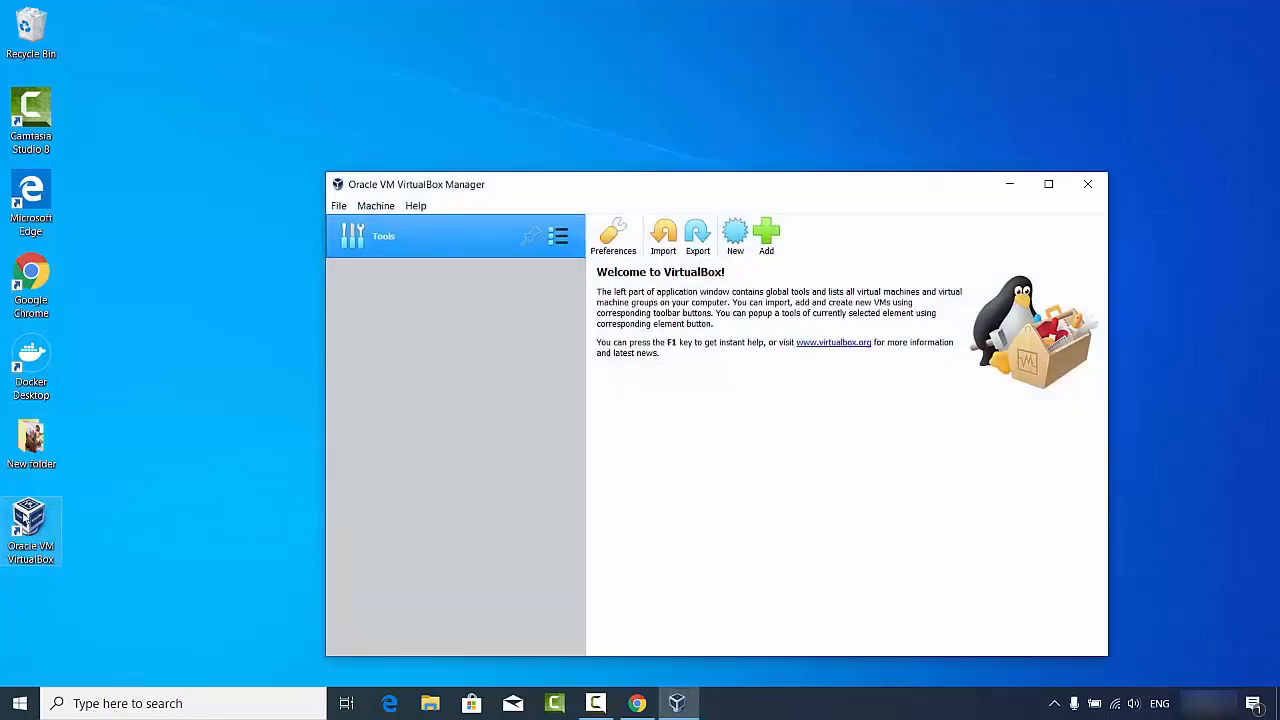
drag(328, 174, 171, 46)
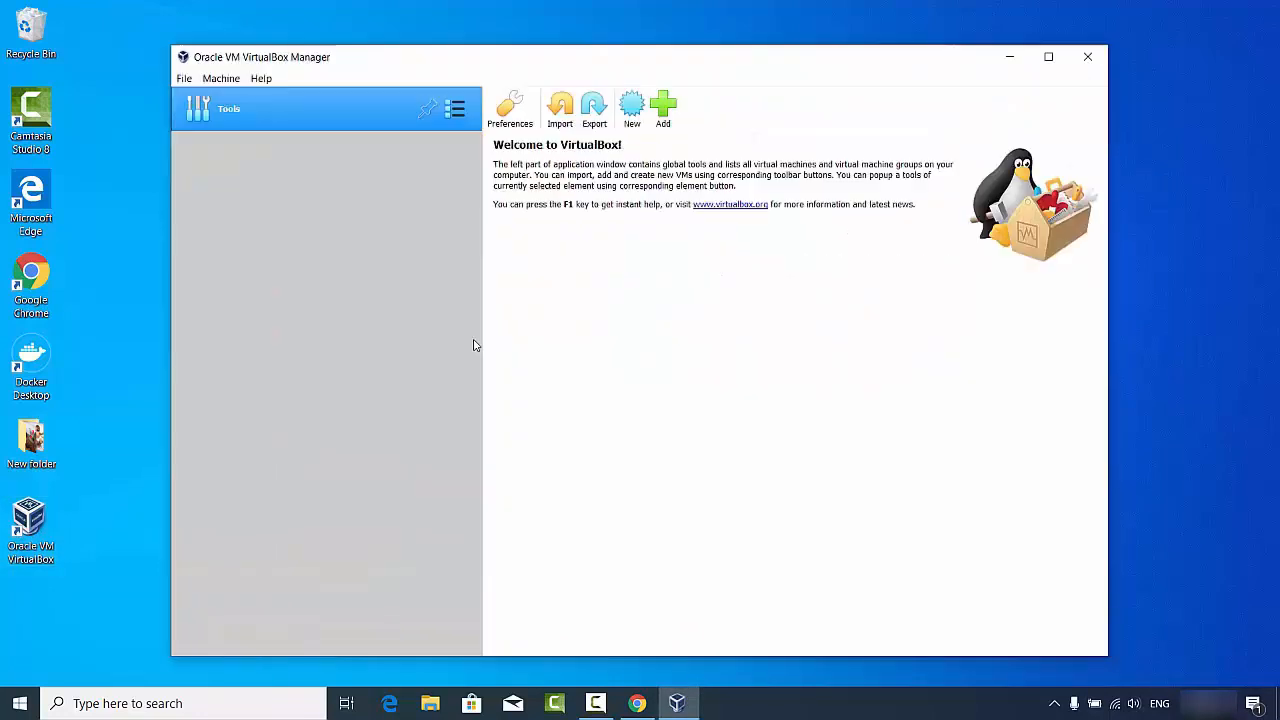
click(631, 110)
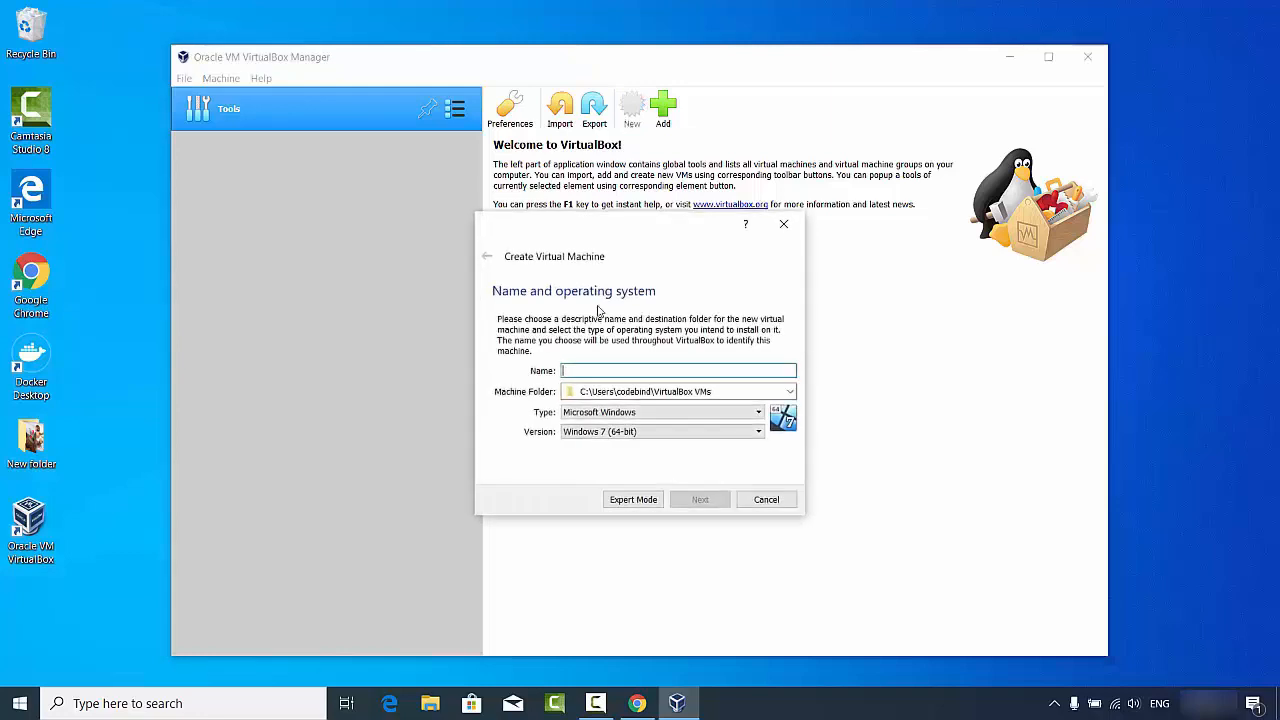
Step: Name the VM 'Ubuntu' with type Linux and version Ubuntu (64-bit), then continue
click(590, 414)
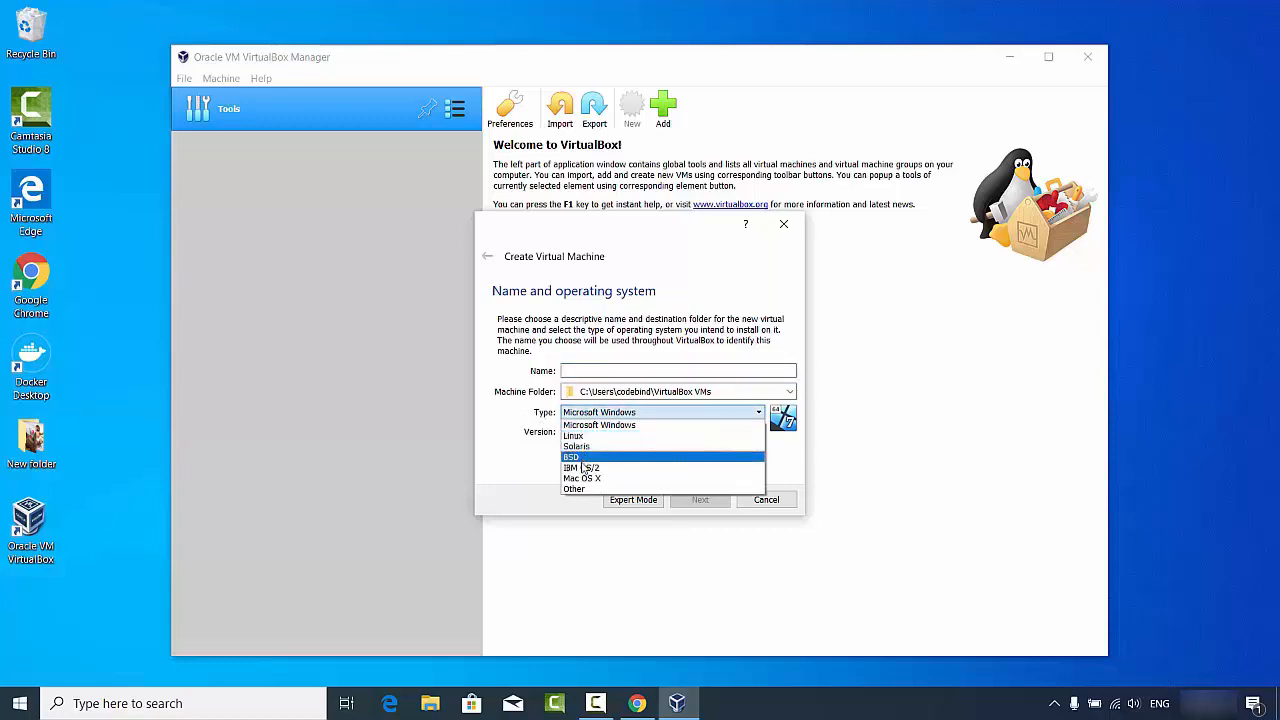
click(589, 371)
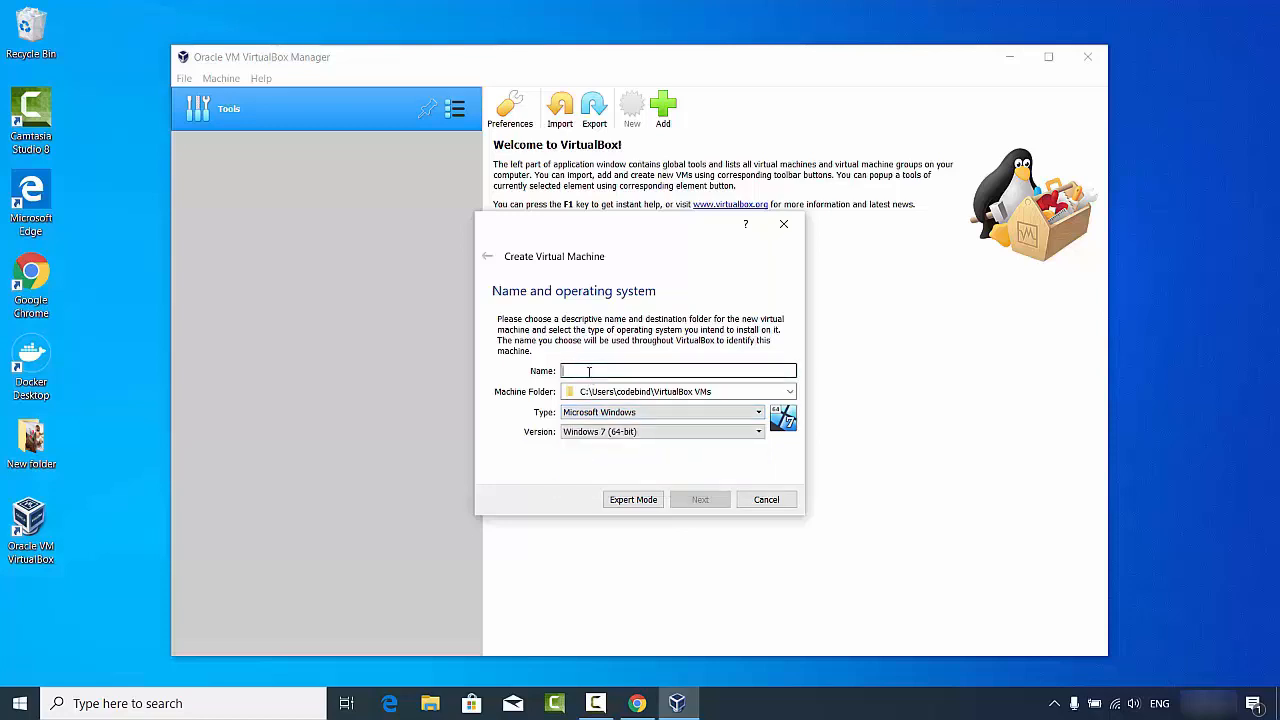
text(U)
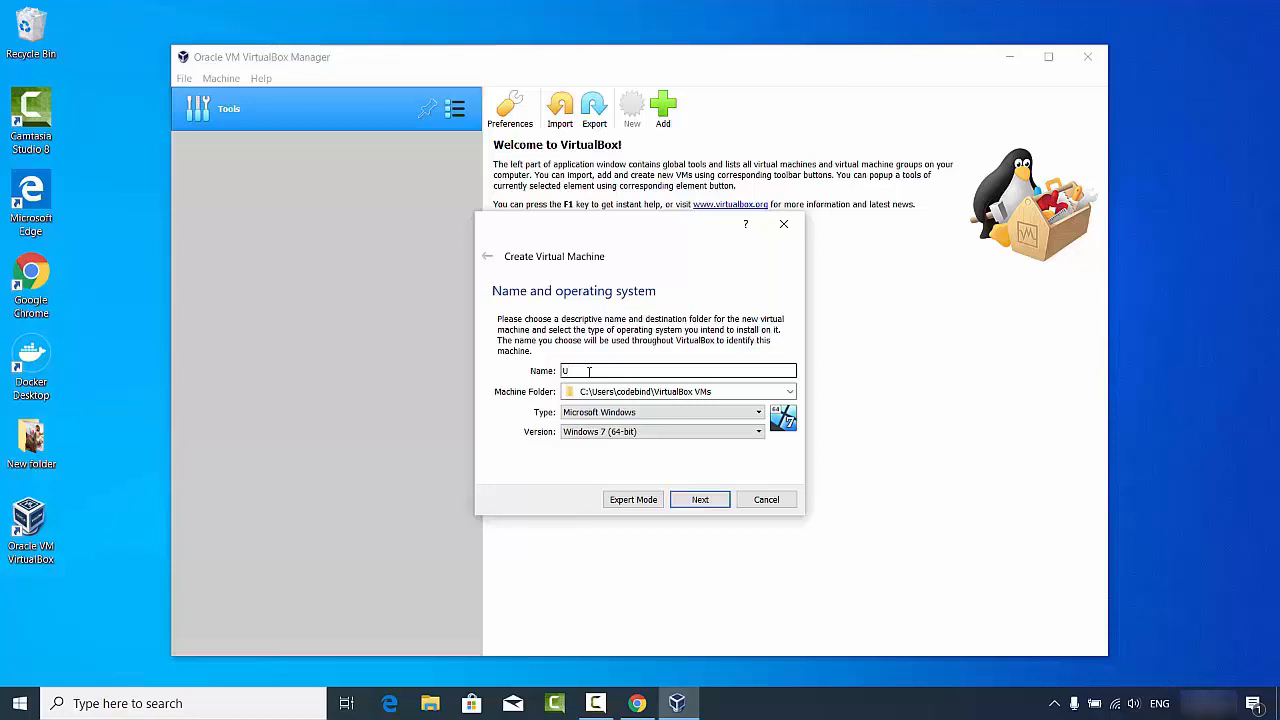
text(buntu)
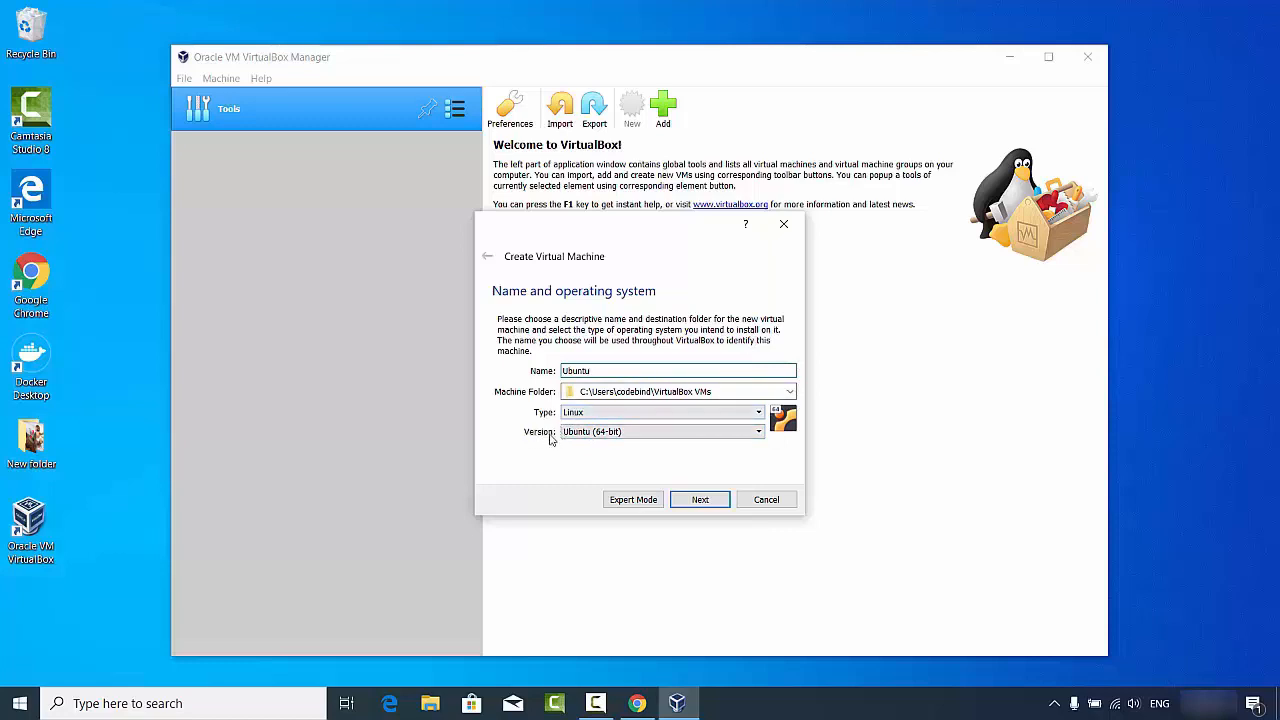
click(572, 433)
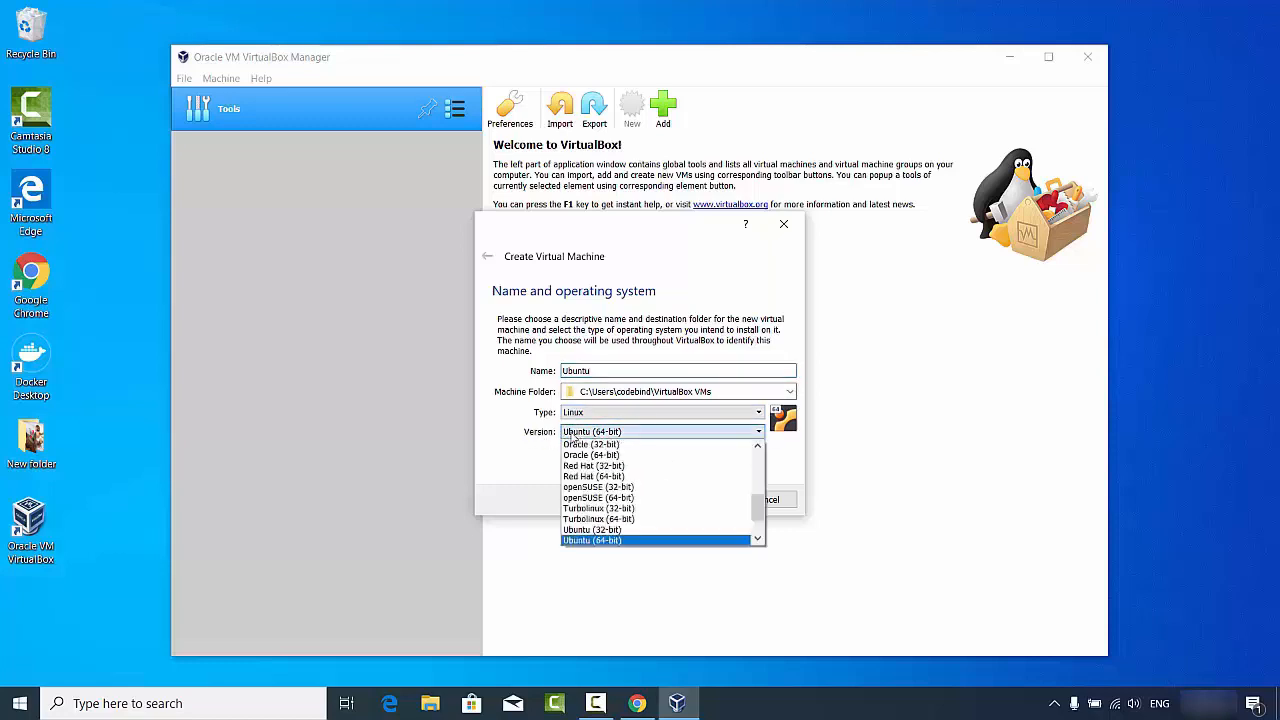
click(586, 541)
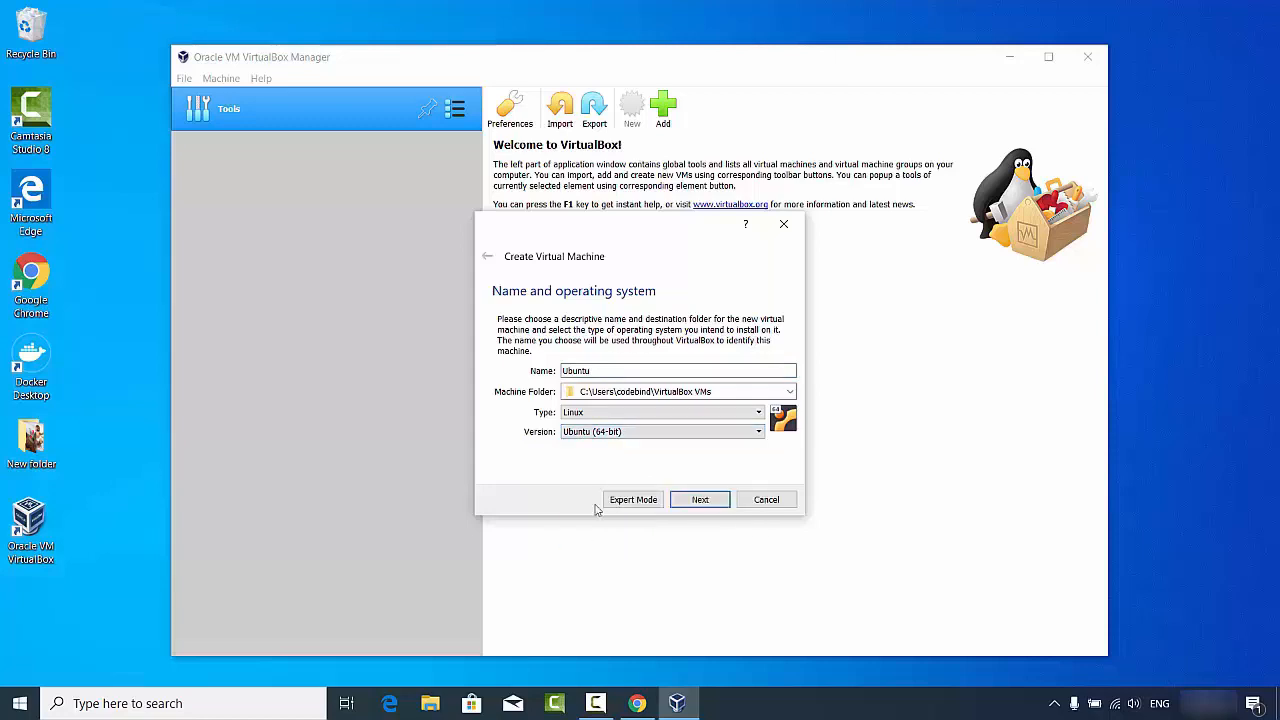
click(697, 502)
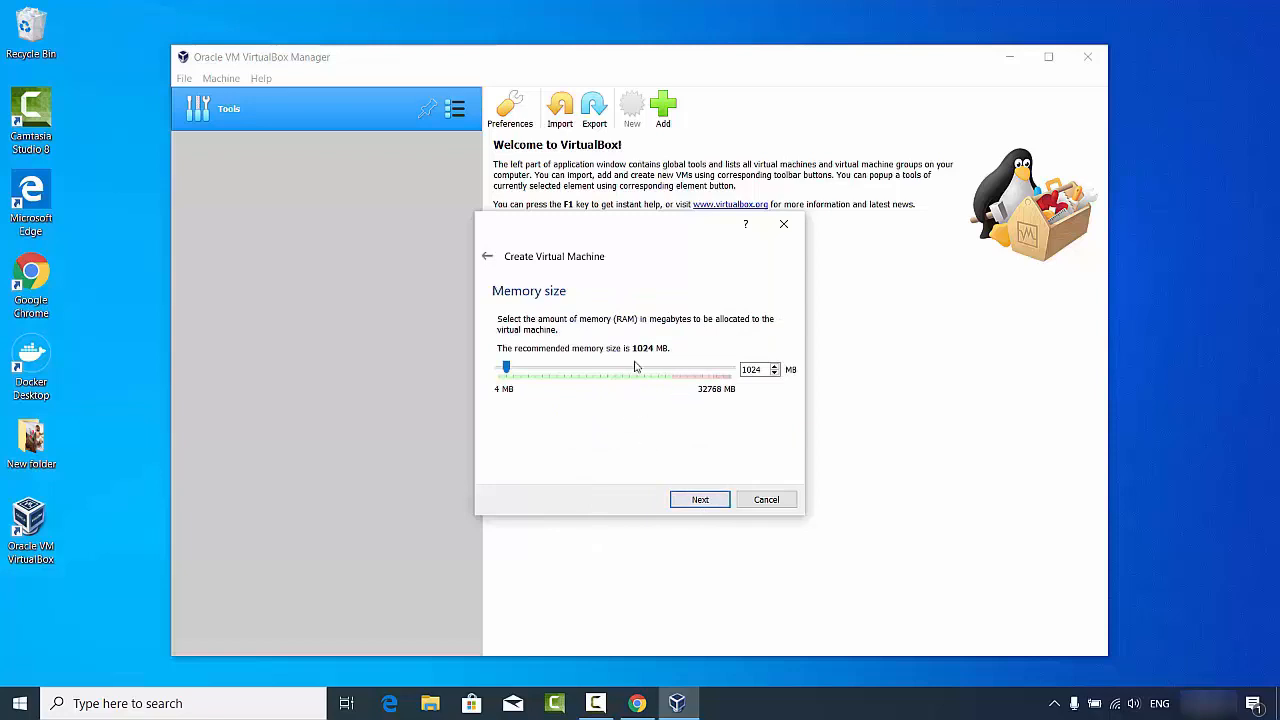
Step: Drag the Memory size slider so the Ubuntu VM gets 14315 MB of RAM
drag(506, 368, 600, 369)
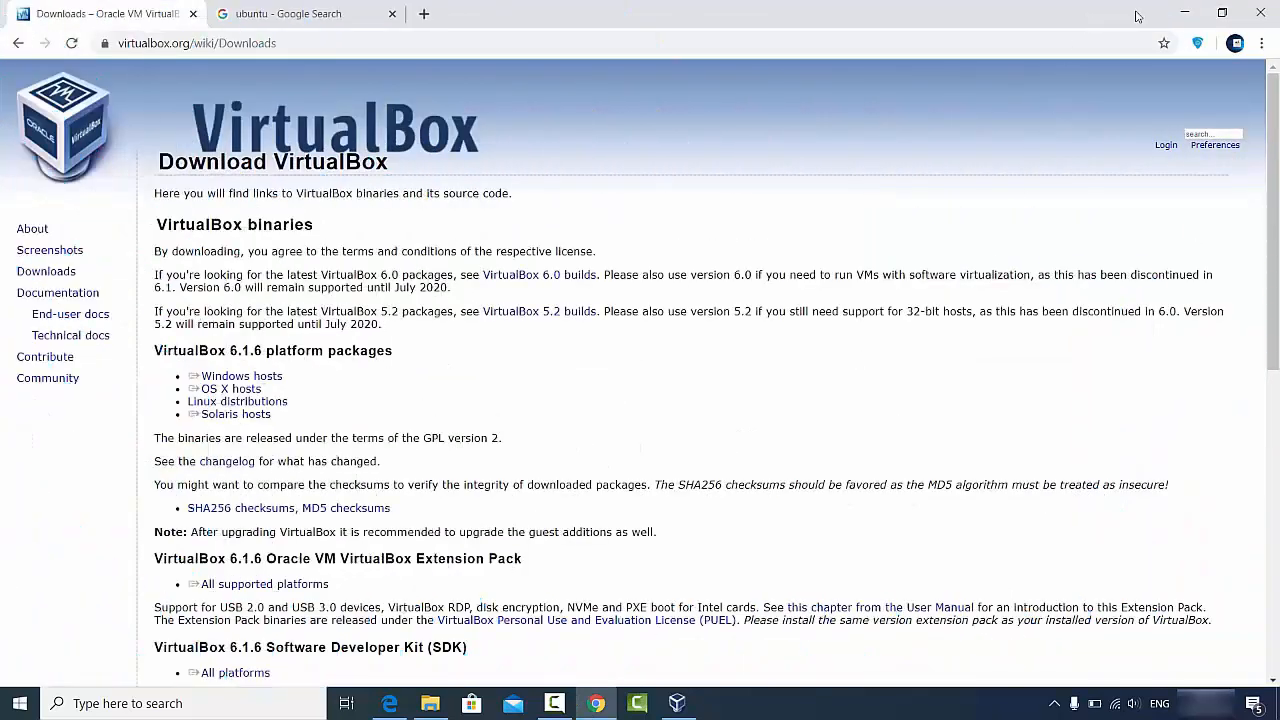
Step: Bring Chrome back and switch to the 'ubuntu - Google Search' results tab
click(1184, 13)
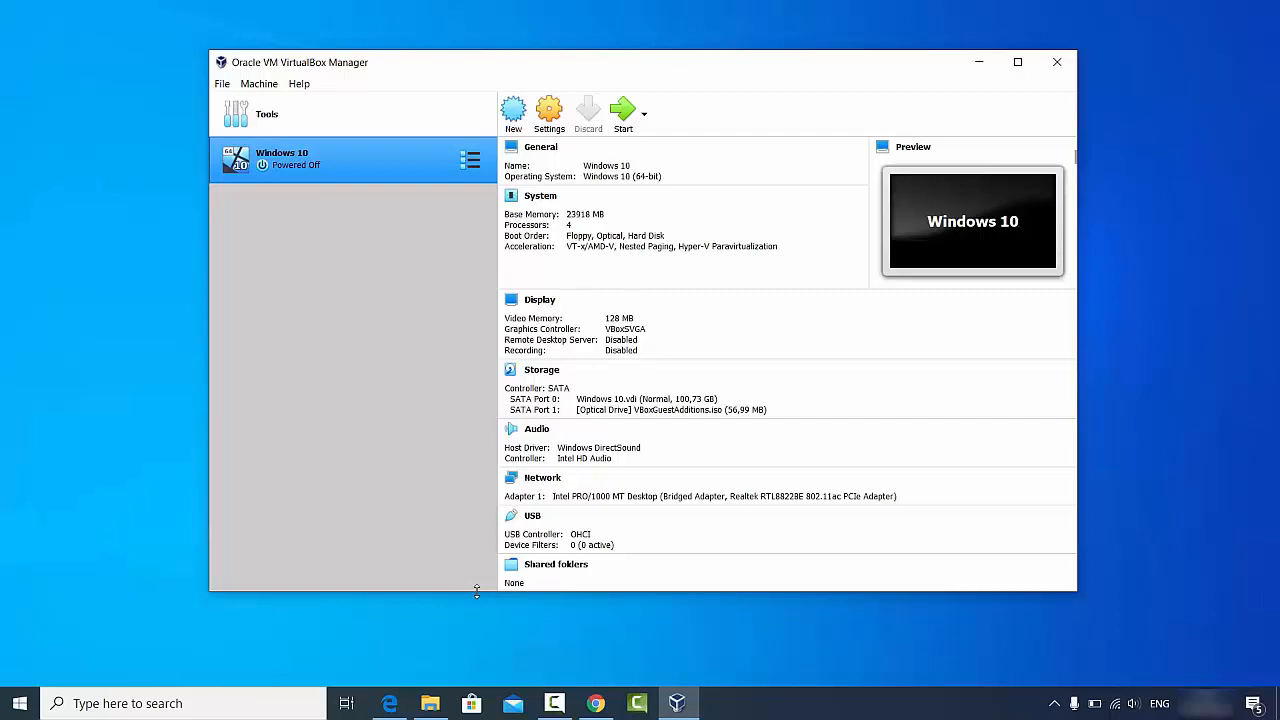
click(592, 703)
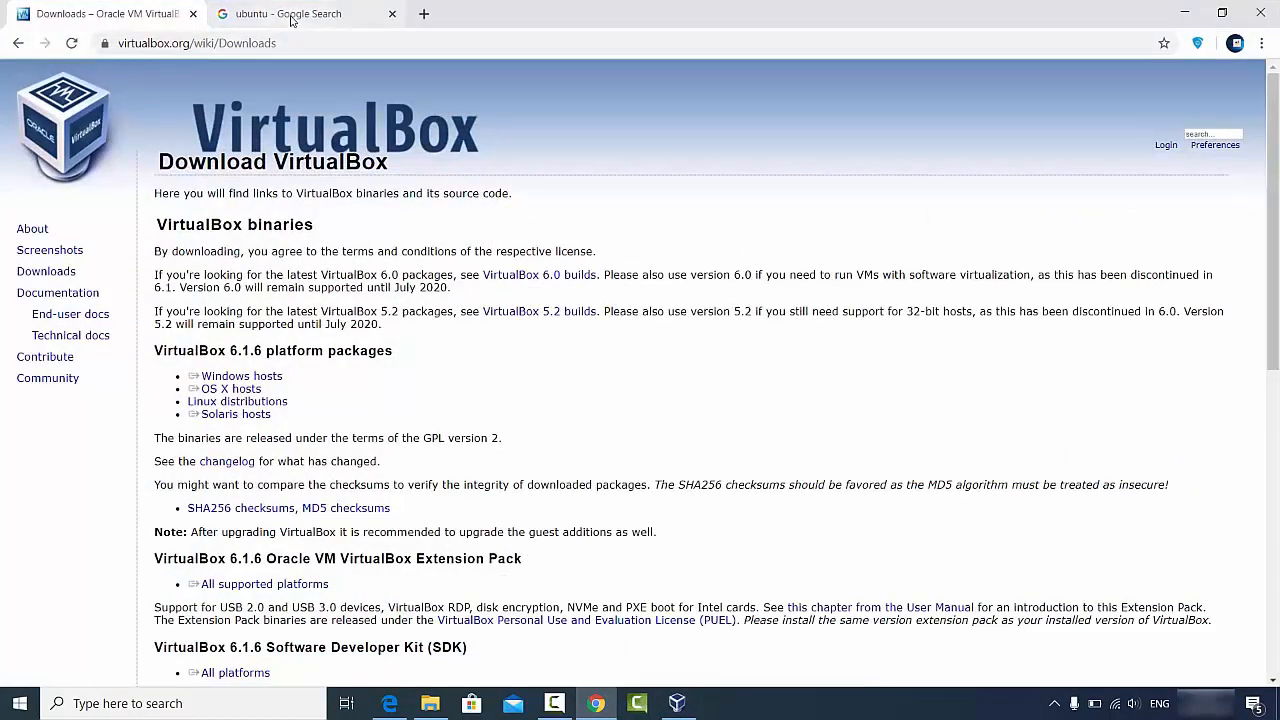
click(291, 20)
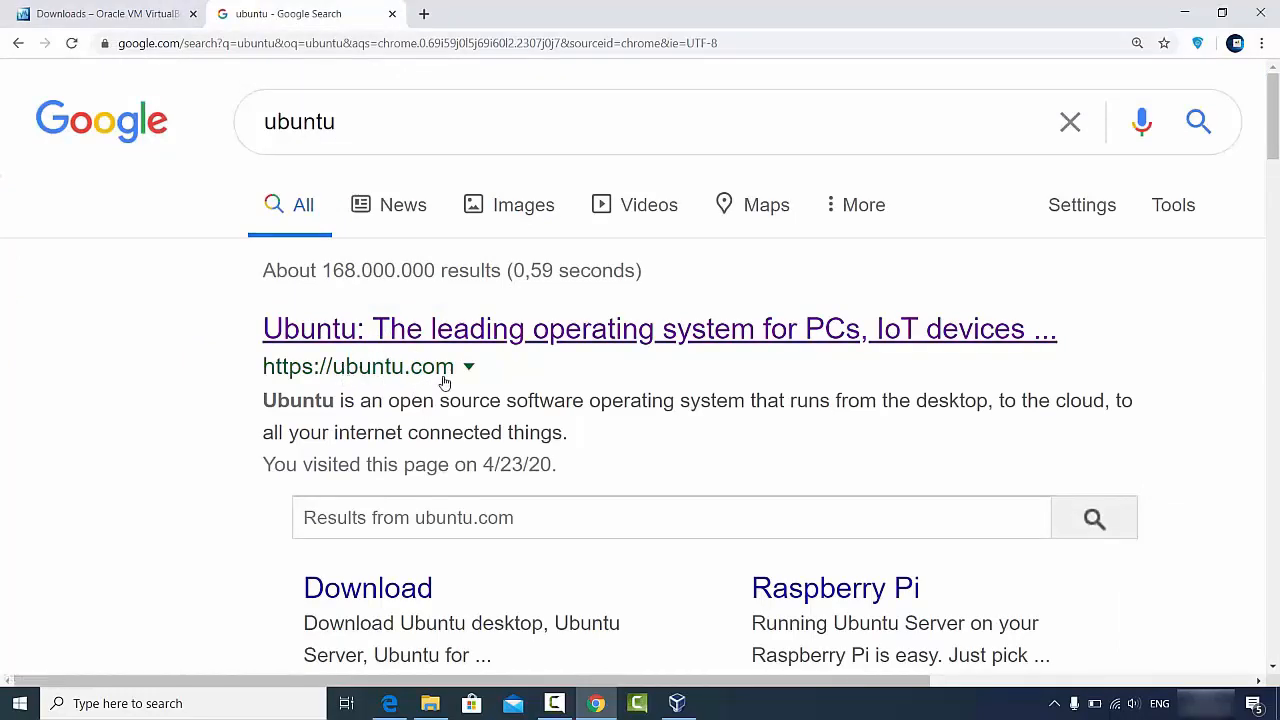
Step: Go to ubuntu.com and pick Ubuntu Desktop 20.04 LTS from the Download menu
click(430, 334)
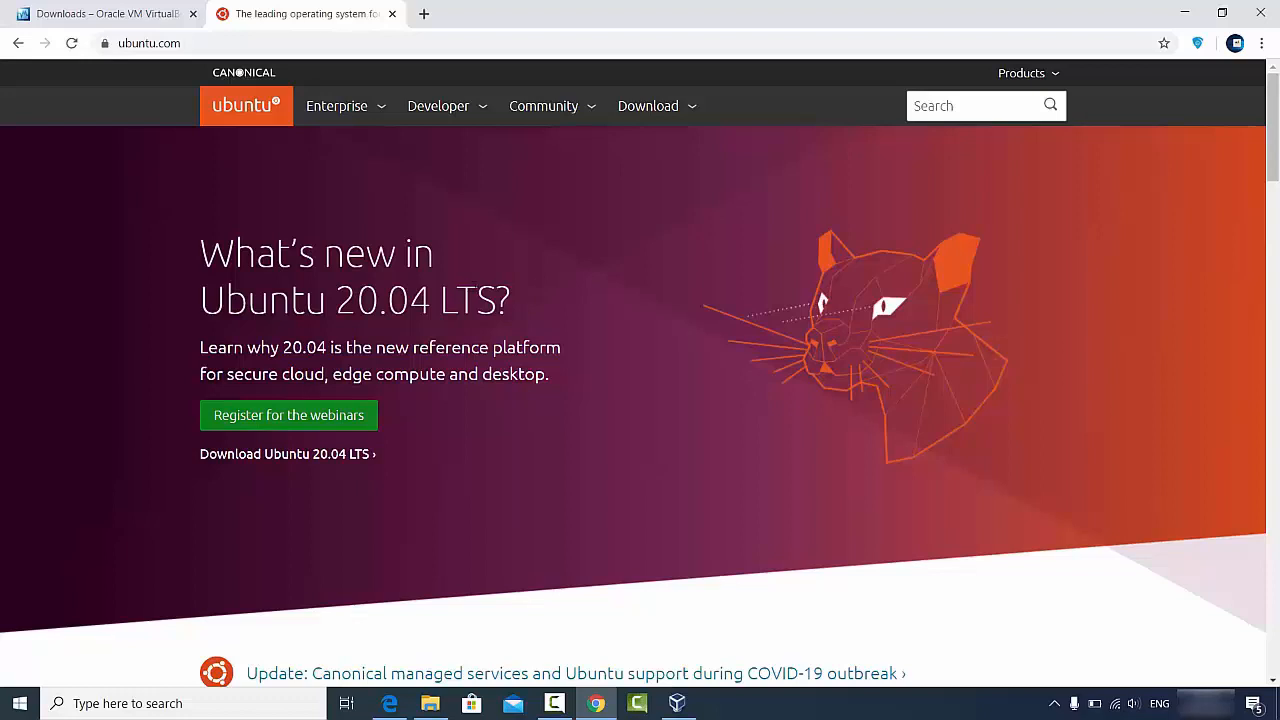
click(653, 110)
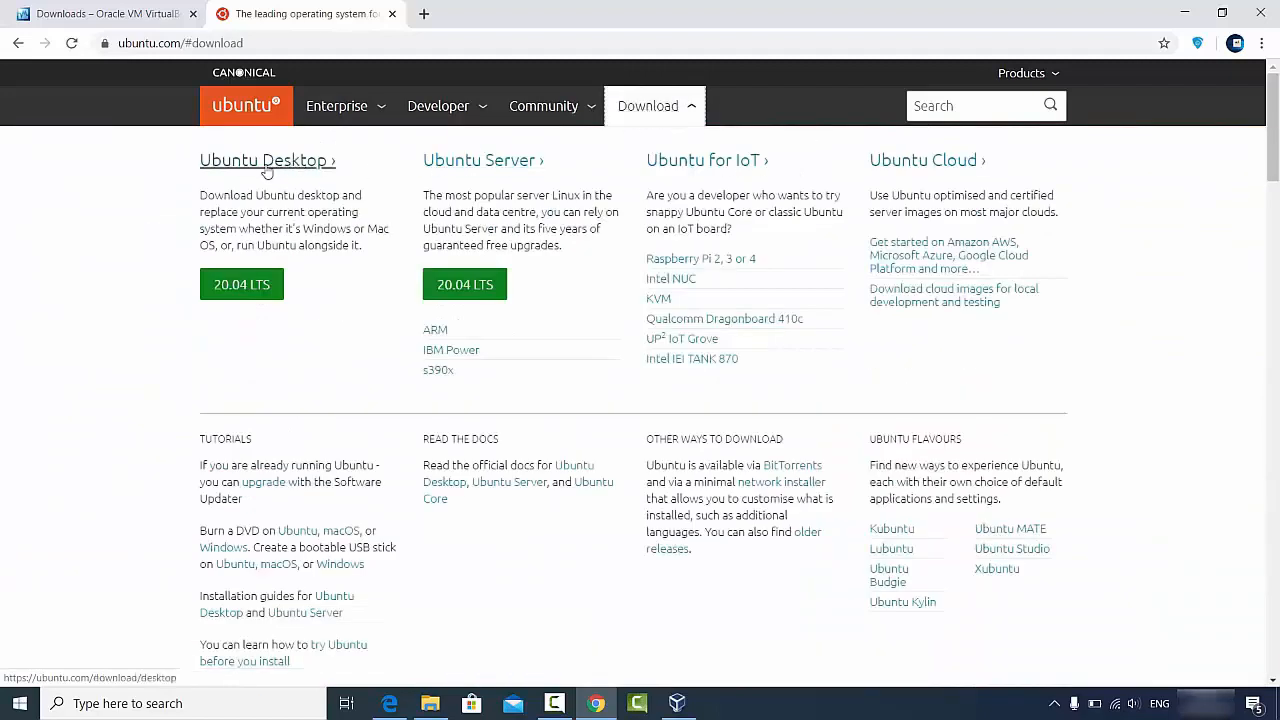
click(238, 289)
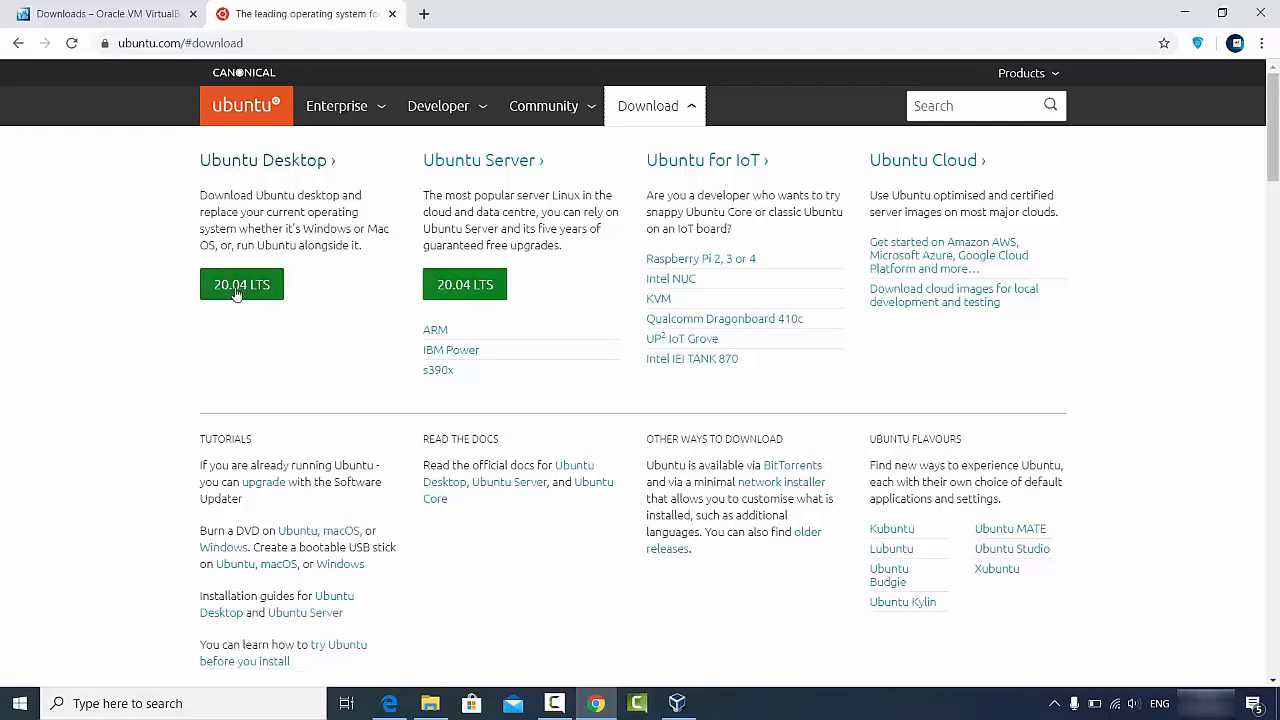
Step: Start the ubuntu-20.04-desktop-amd64.iso download from the Ubuntu Desktop download page
click(253, 164)
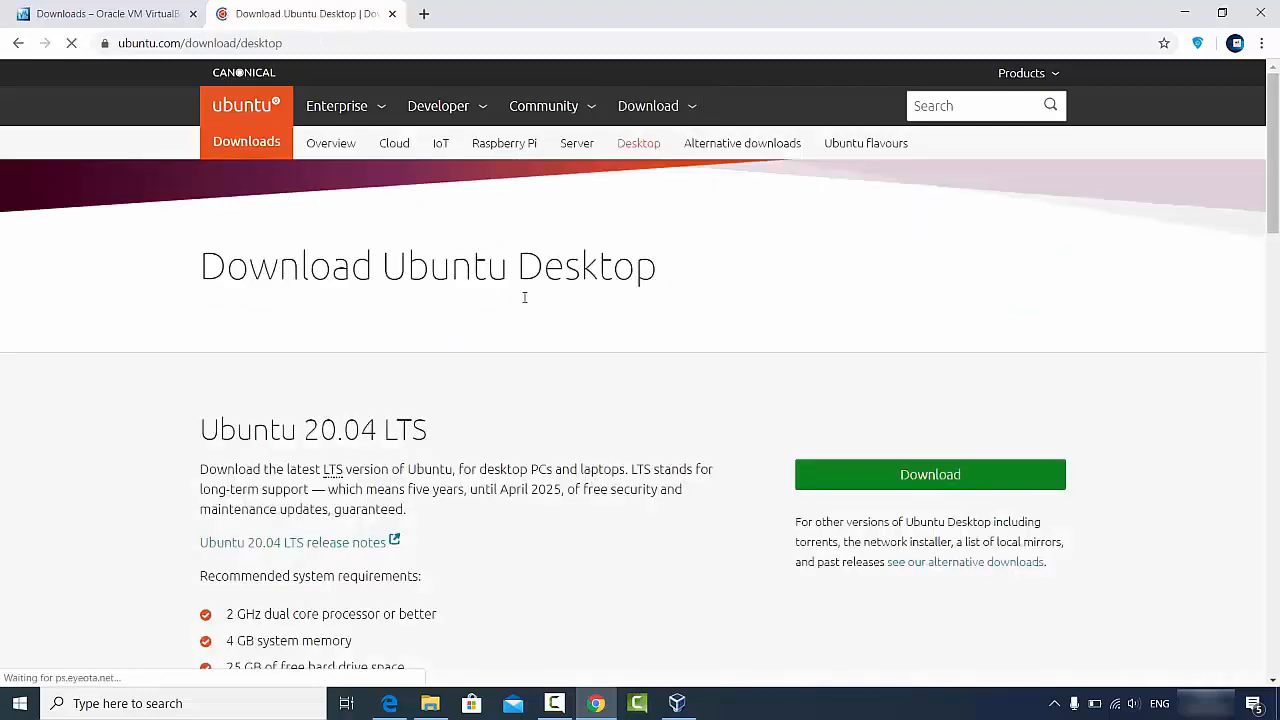
scroll(435, 368, down, 1)
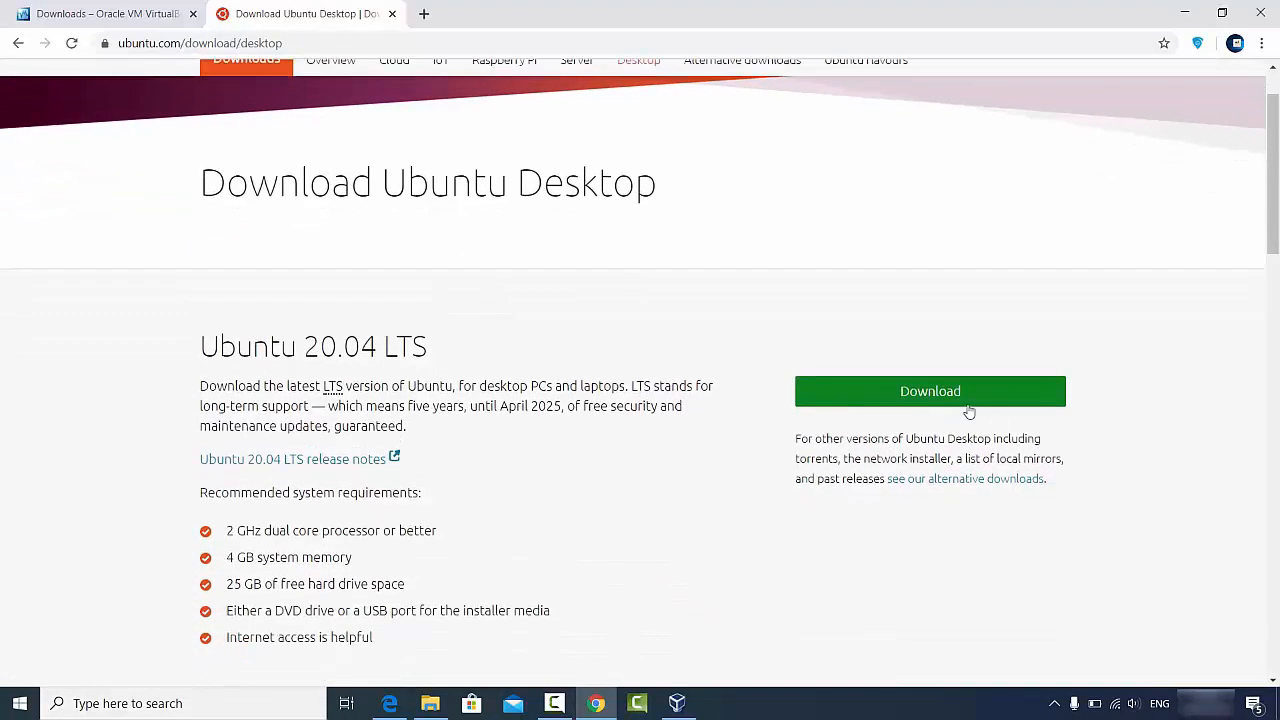
click(872, 397)
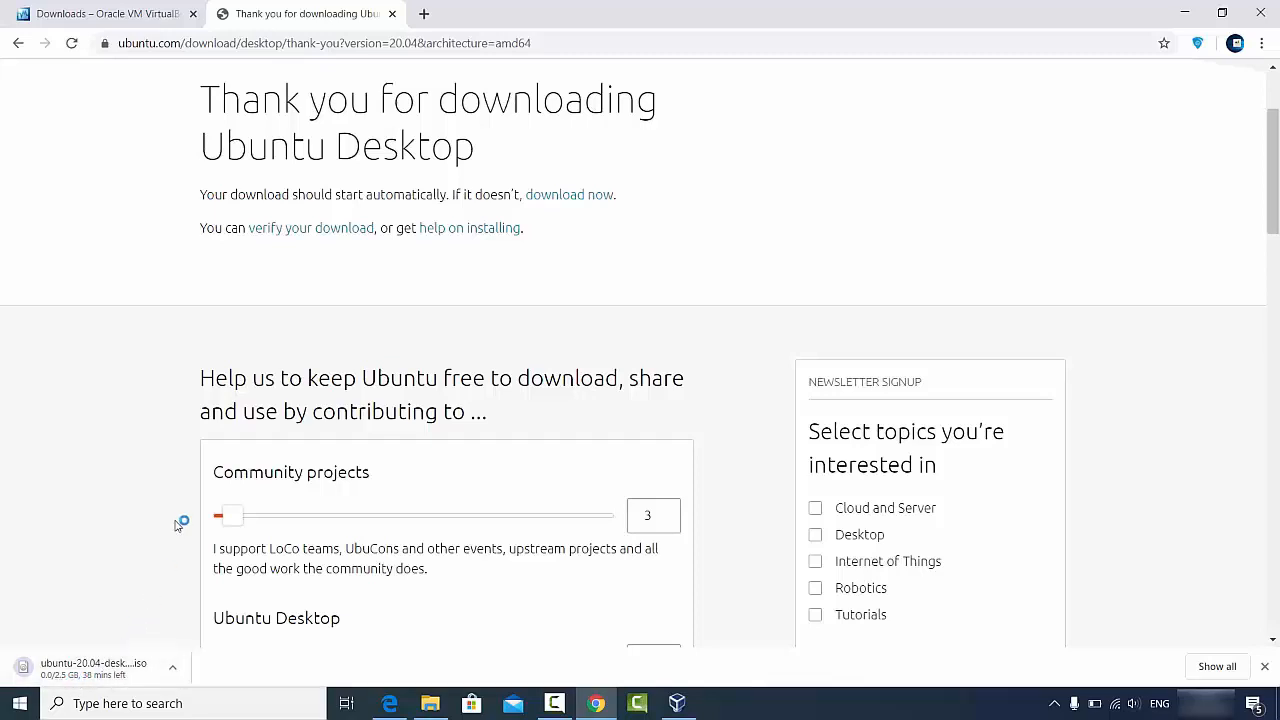
Step: Cancel the ubuntu-20.04-desktop-amd64.iso download from the download bar and minimise Chrome
scroll(191, 503, down, 3)
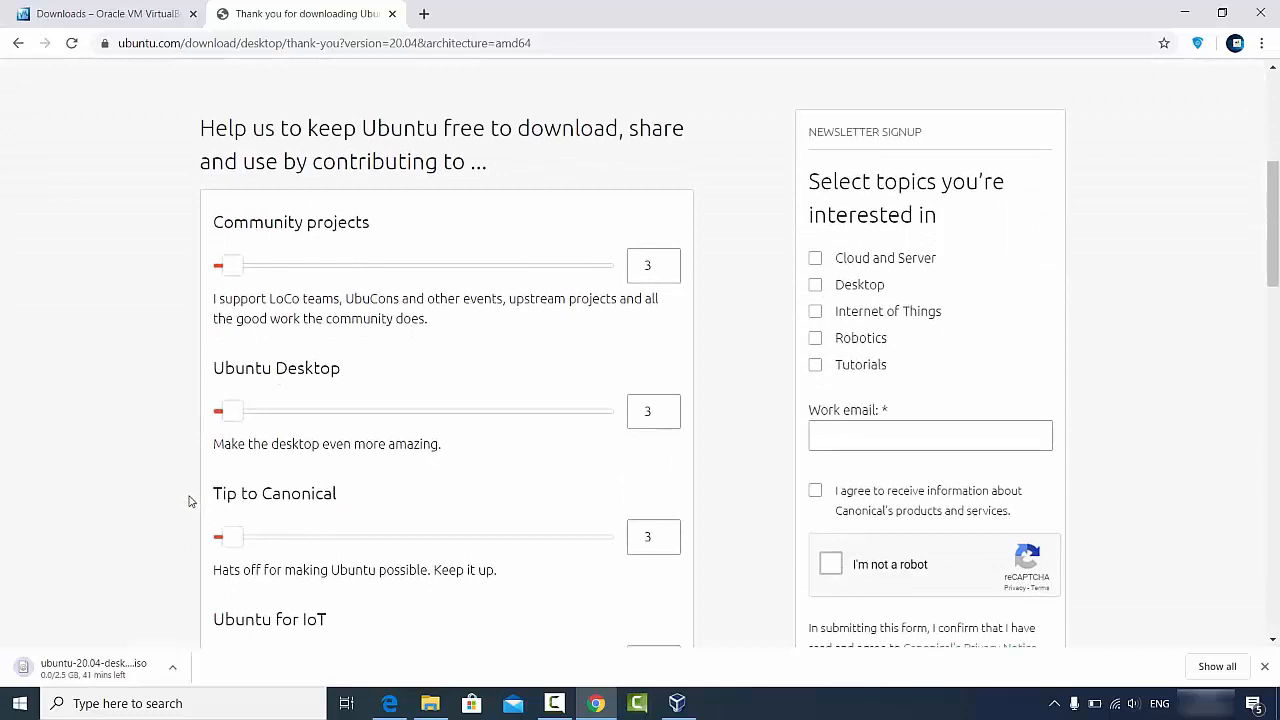
click(172, 667)
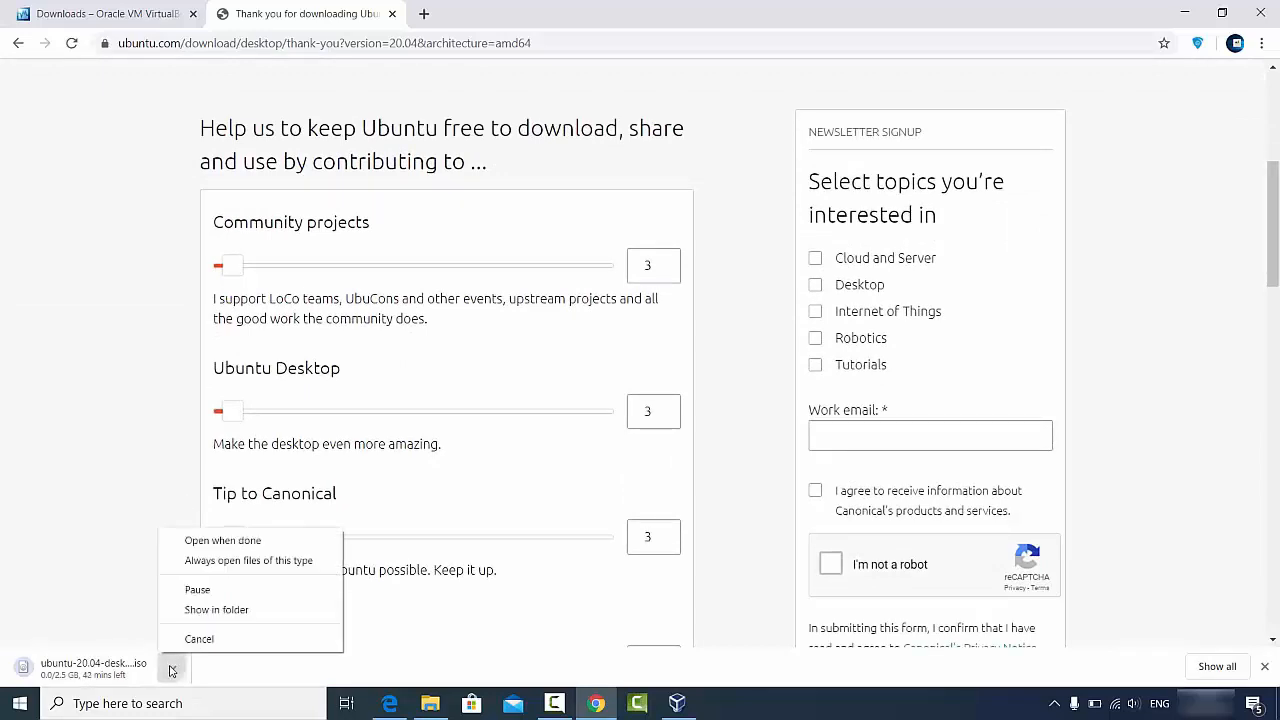
click(198, 639)
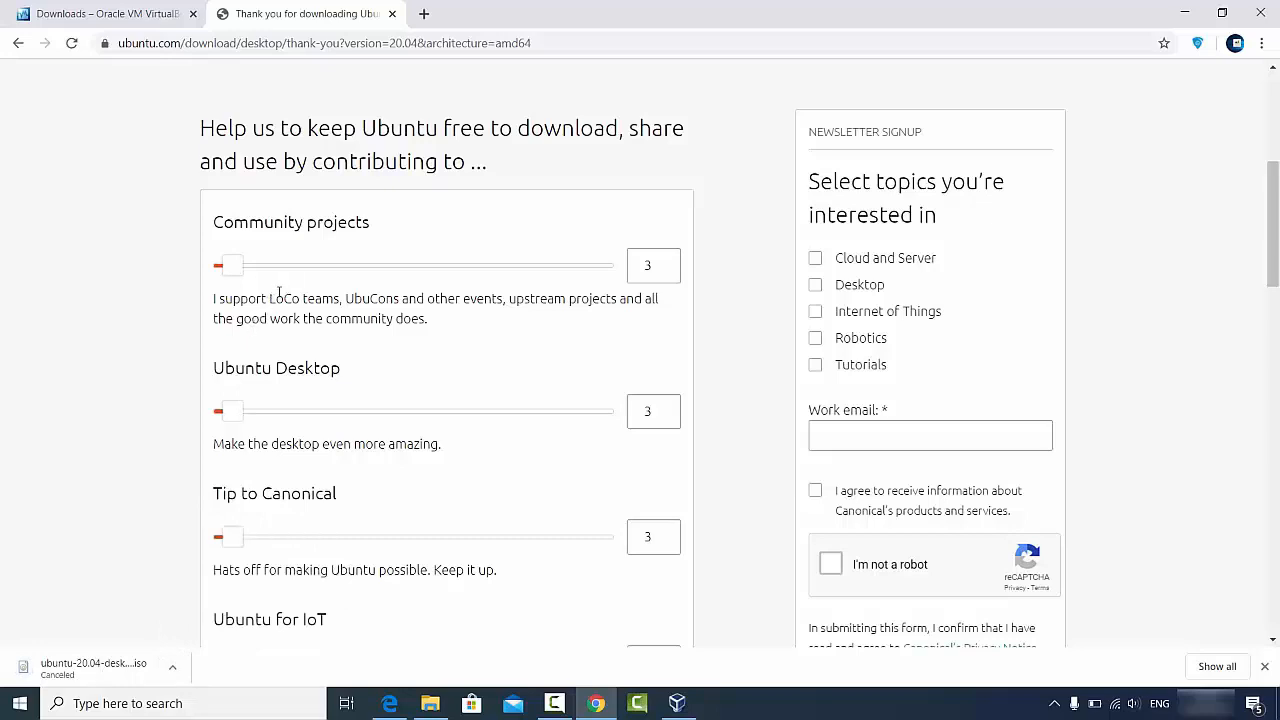
scroll(337, 288, down, 2)
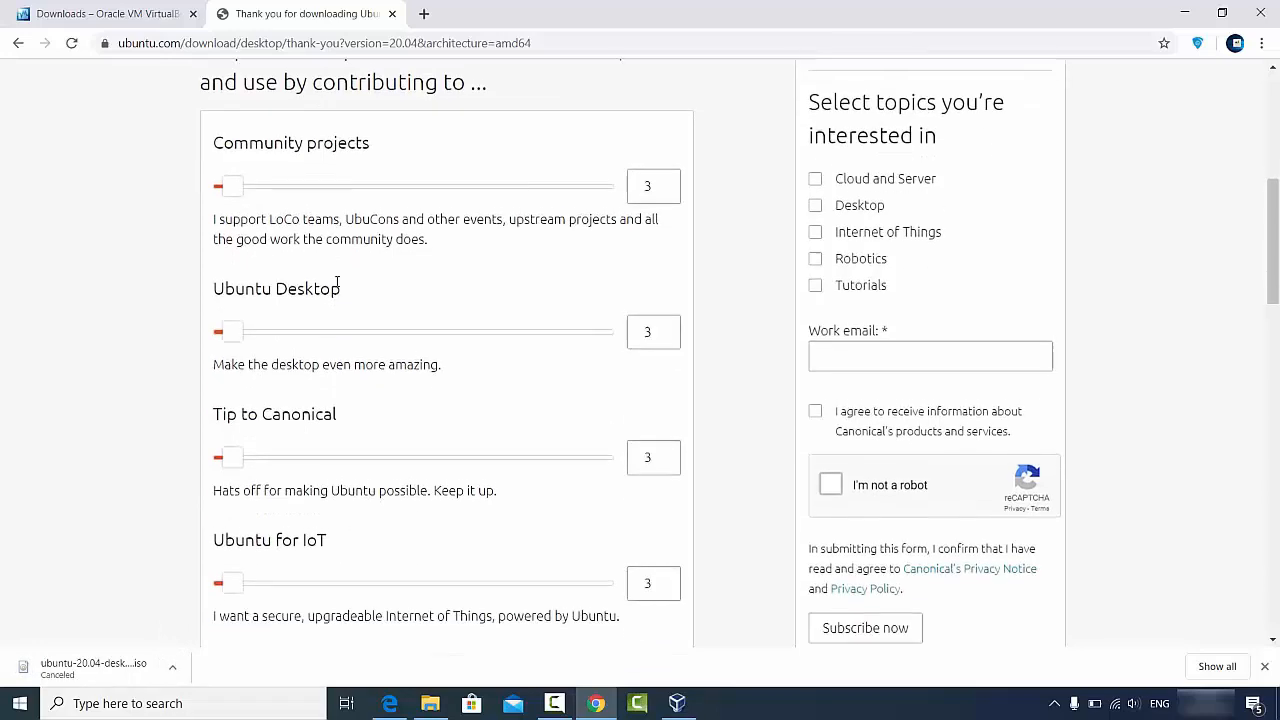
scroll(337, 293, down, 2)
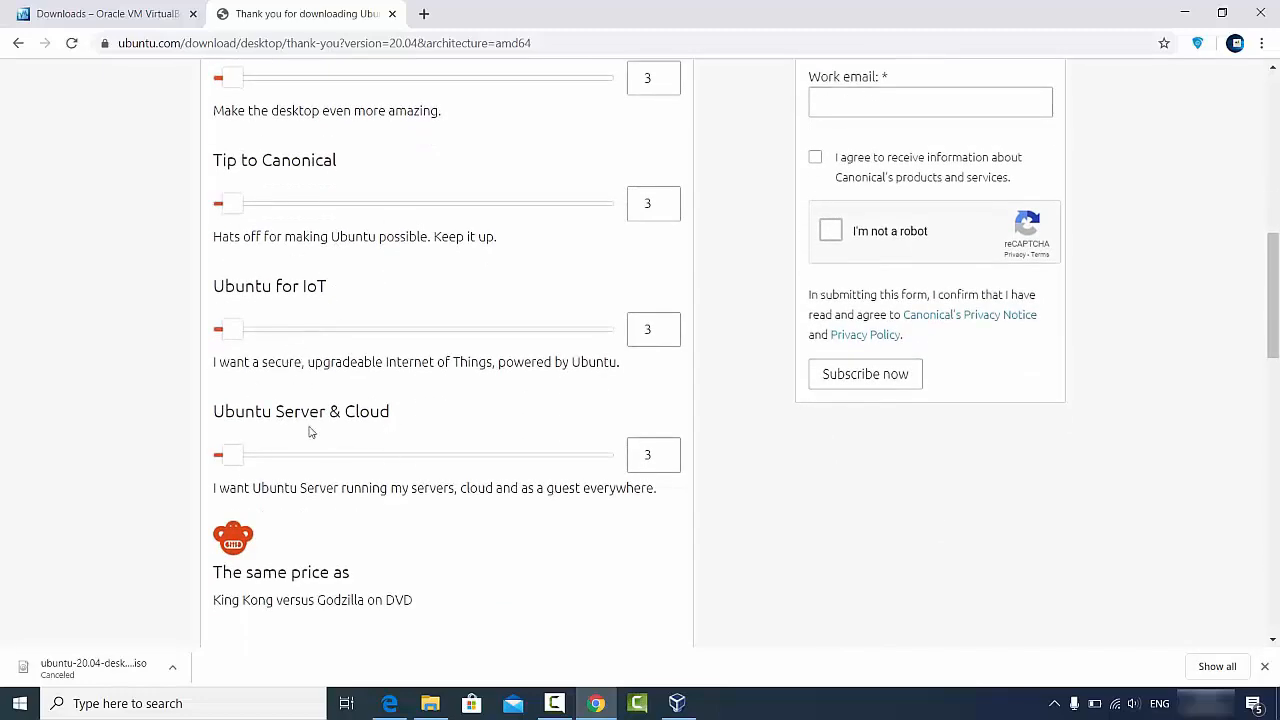
scroll(385, 400, down, 2)
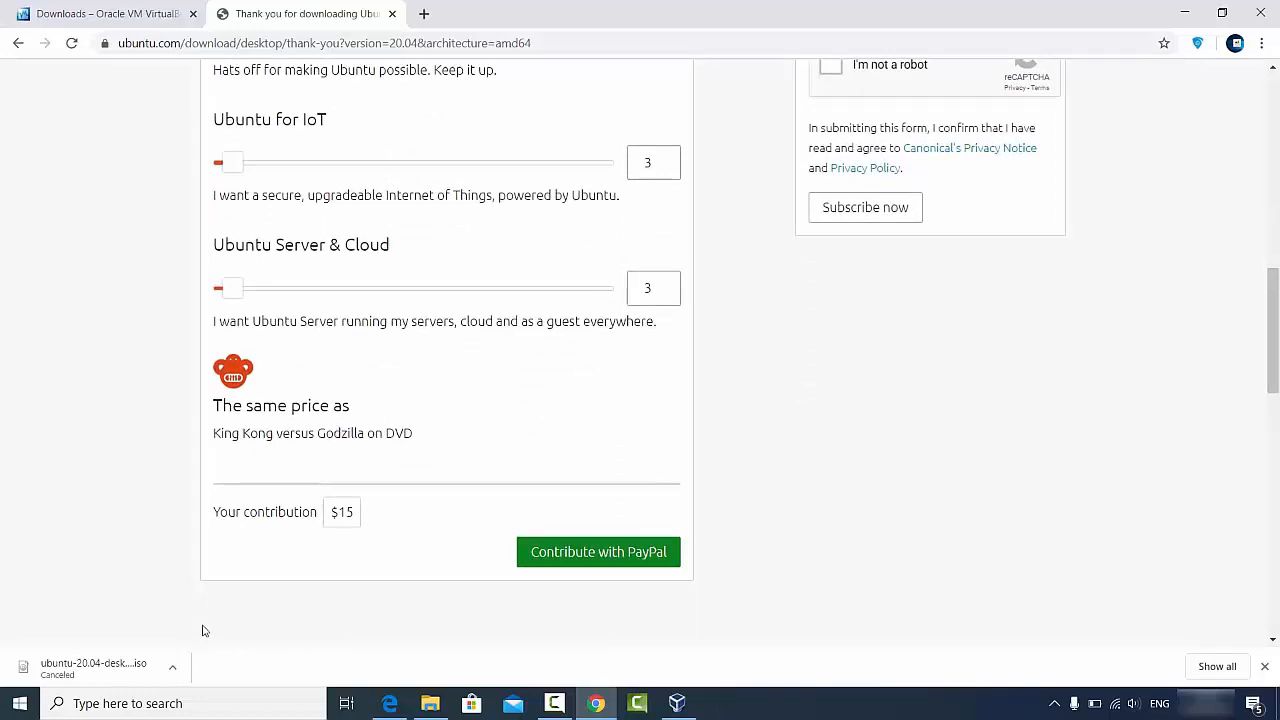
click(1184, 13)
Step: Locate ubuntu-20.04-desktop-amd64.iso (2.52 GB) in D:\Videos\Ubuntu, then minimise File Explorer
click(430, 703)
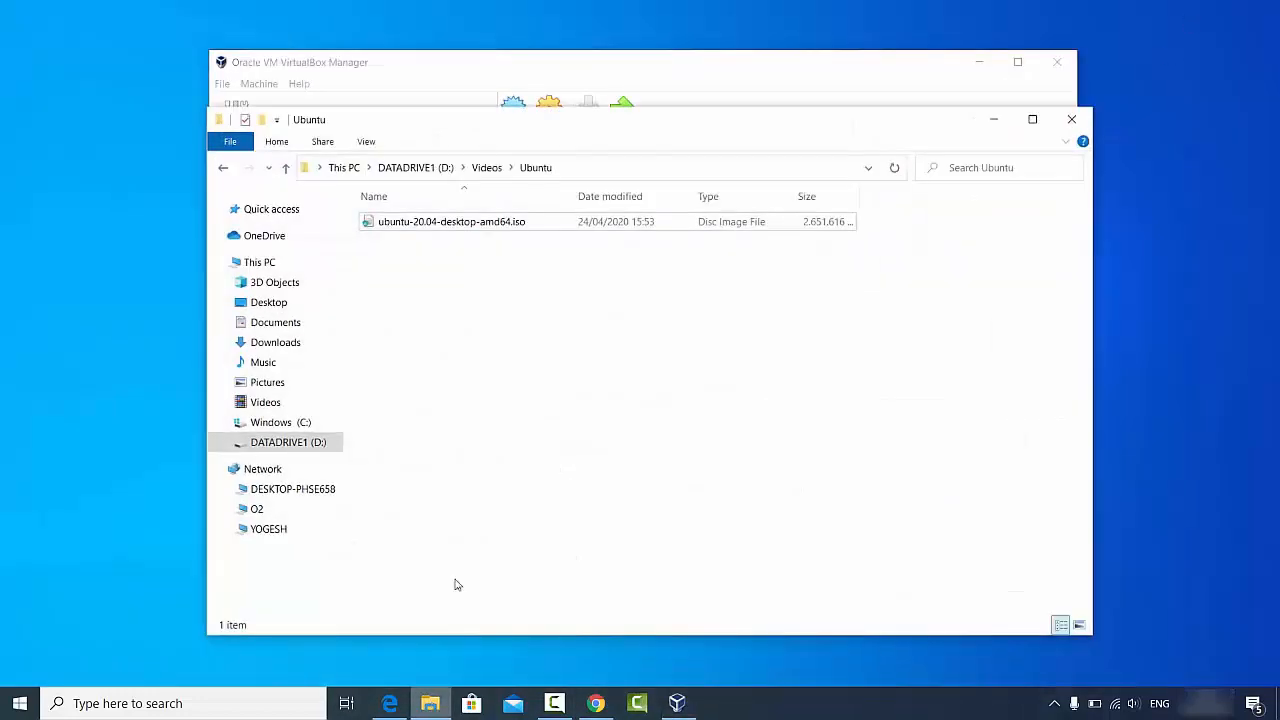
click(423, 229)
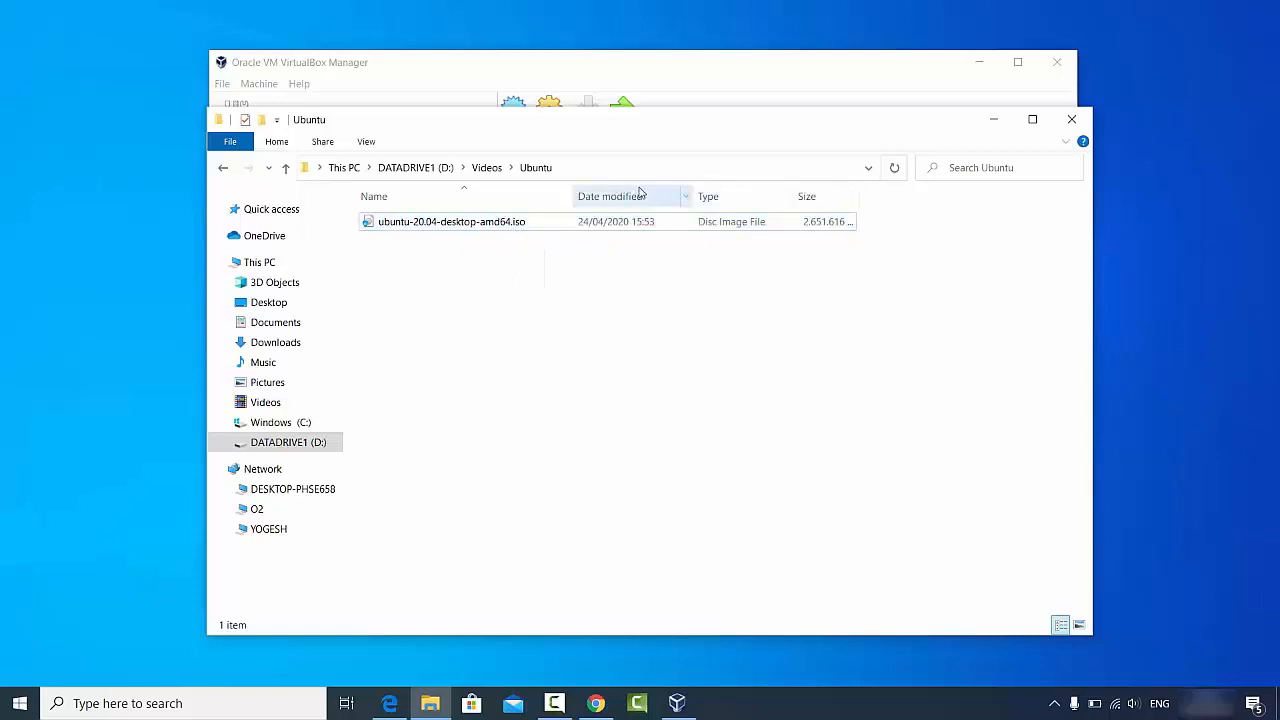
click(993, 120)
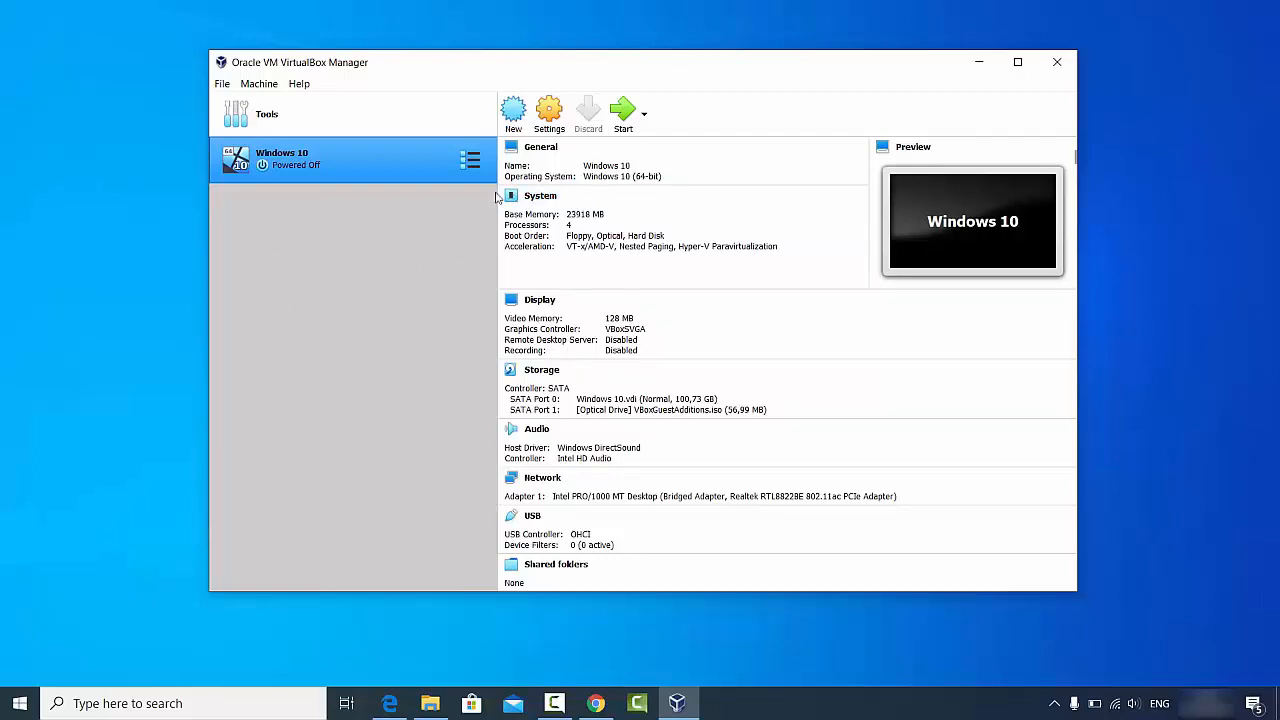
Step: Create a new machine named 'Ubuntu 20.04' with type Linux and version Ubuntu (64-bit)
click(514, 118)
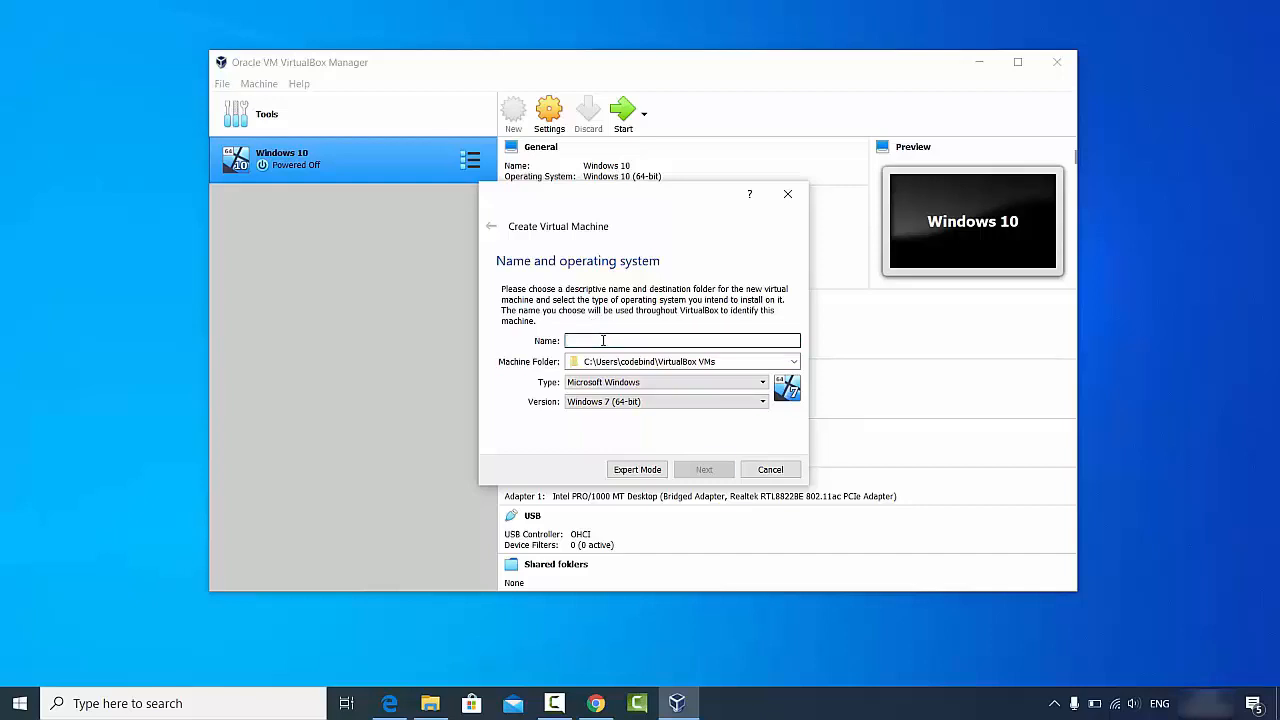
text(U)
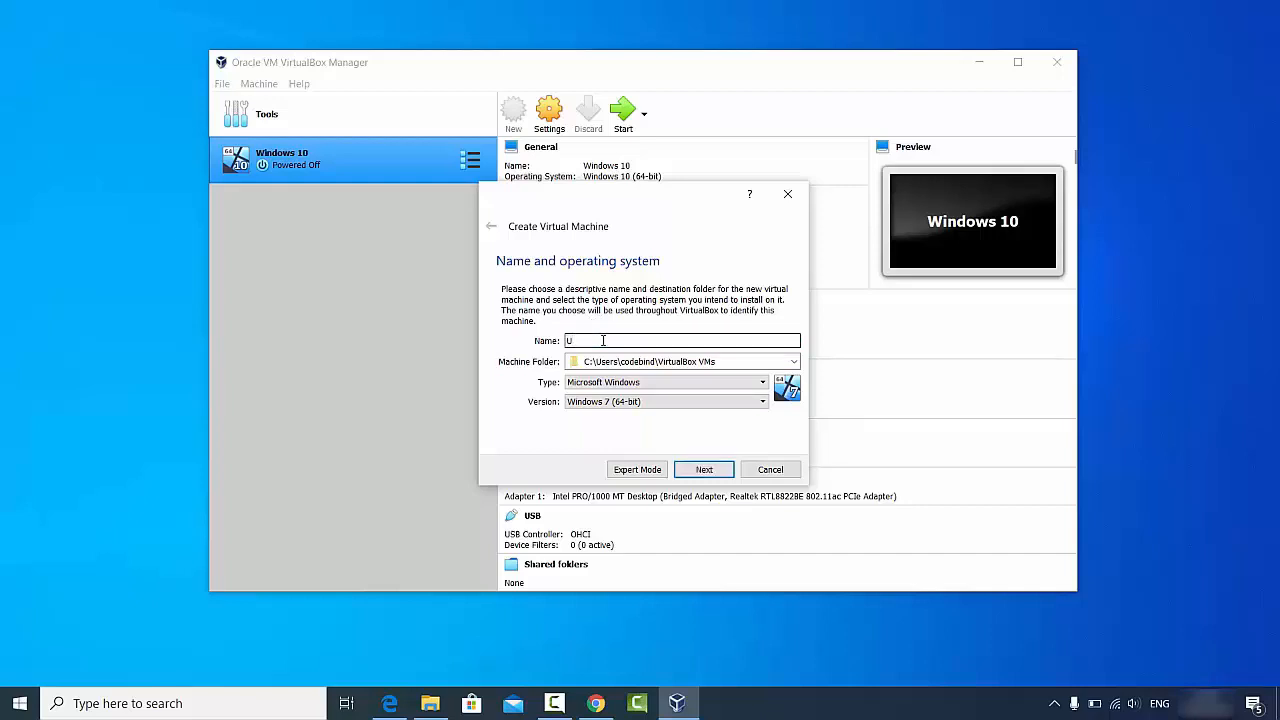
text(buntu 20.04)
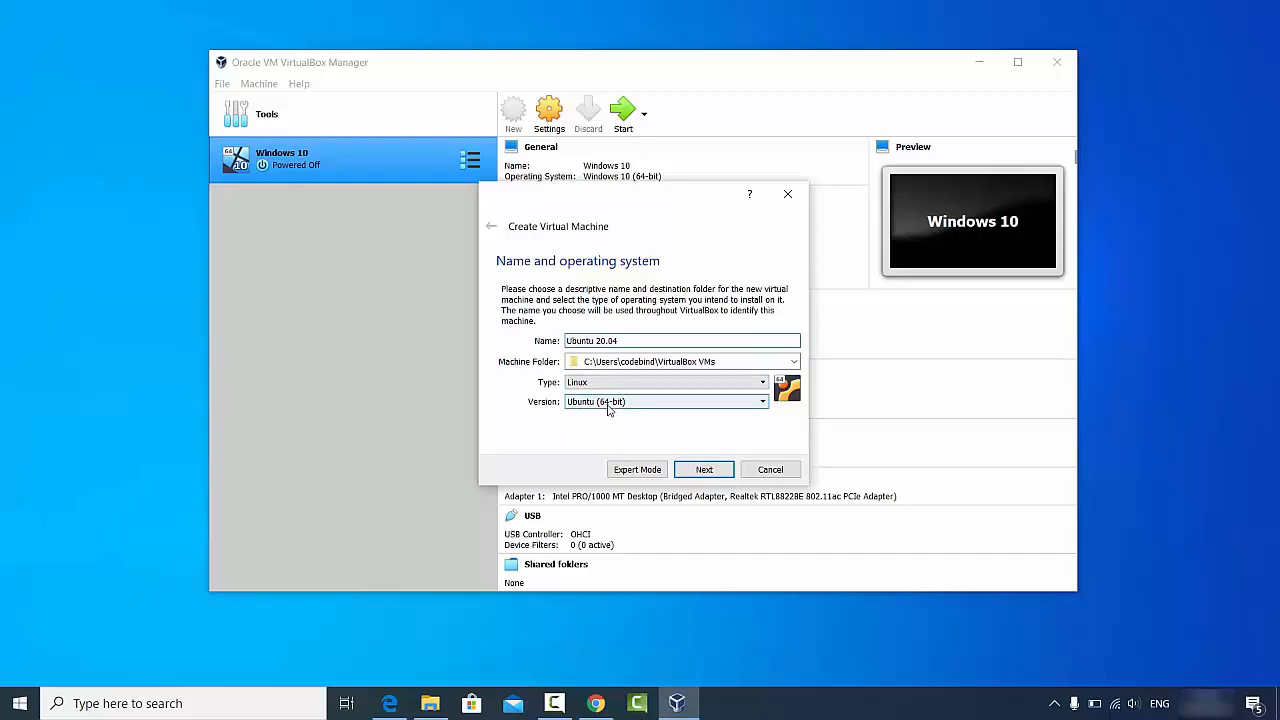
click(430, 703)
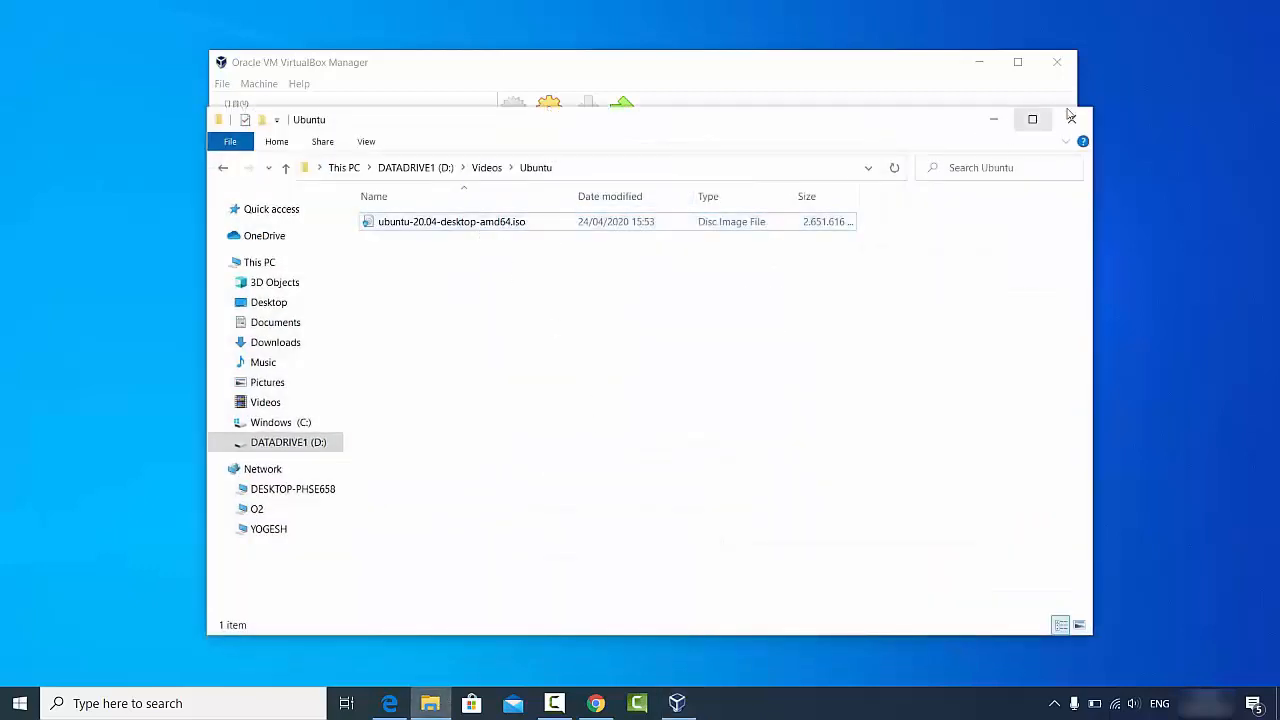
click(993, 120)
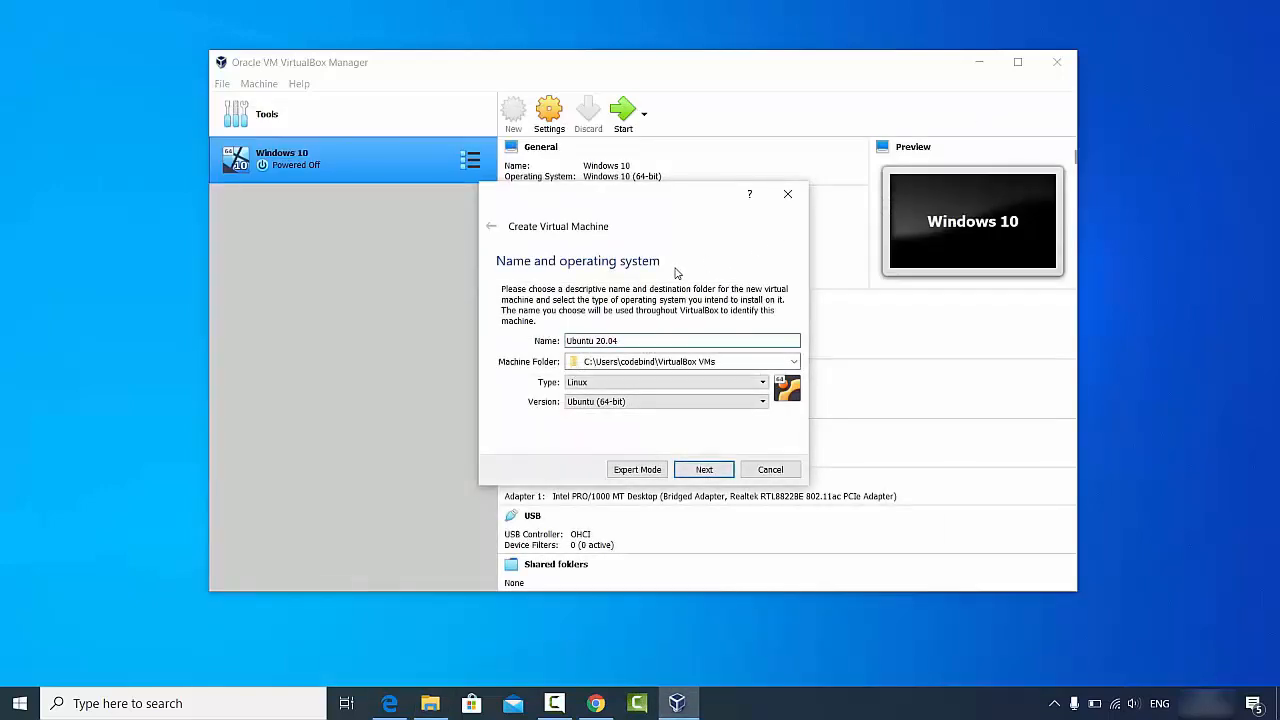
click(618, 402)
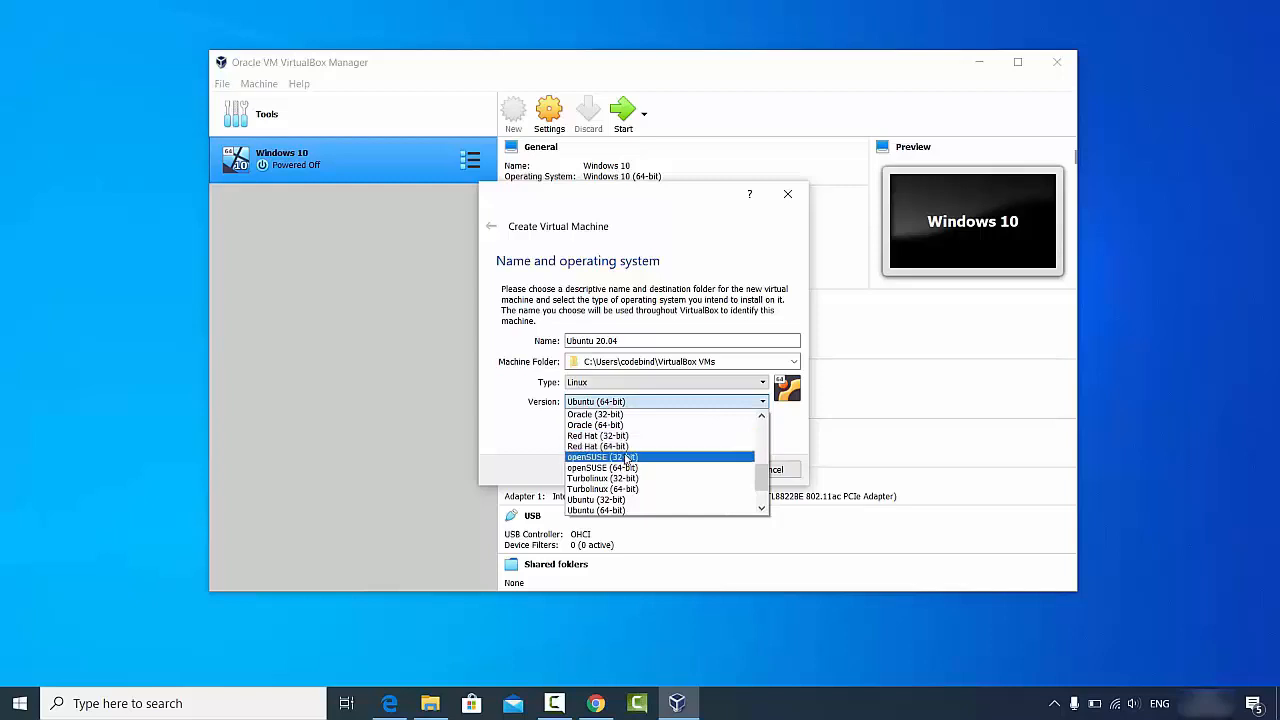
scroll(628, 460, down, 1)
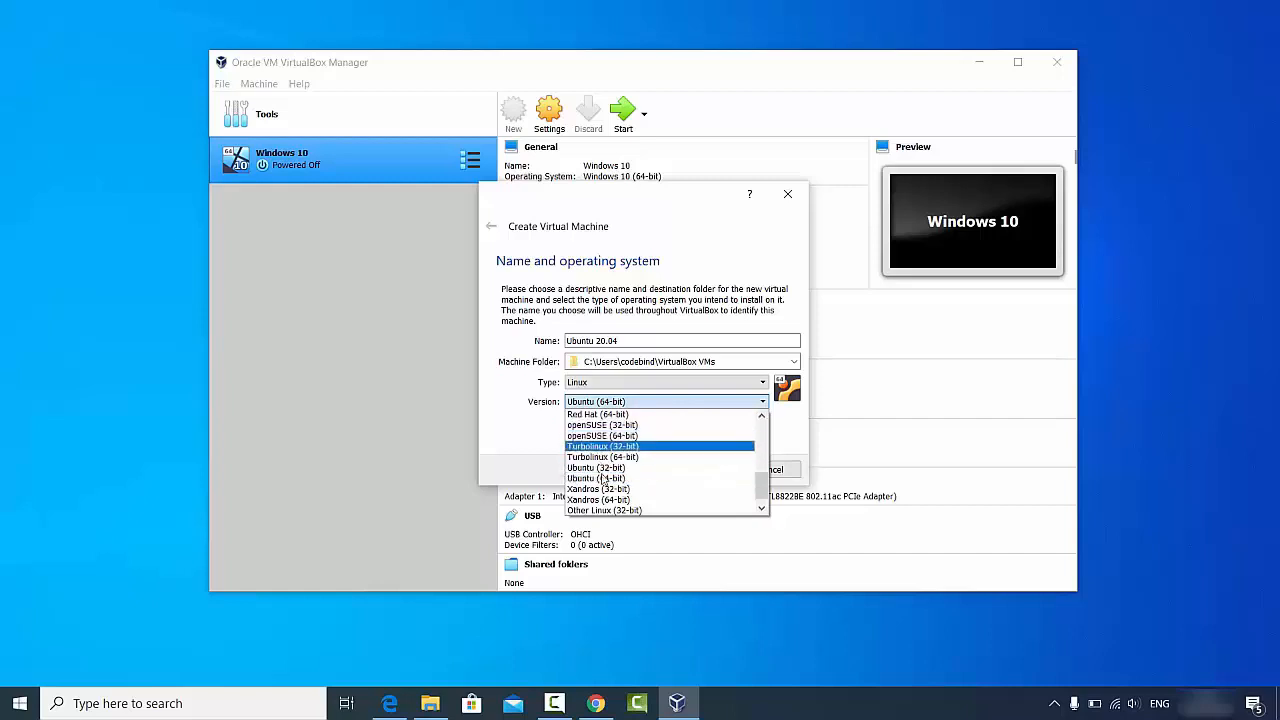
scroll(603, 480, down, 1)
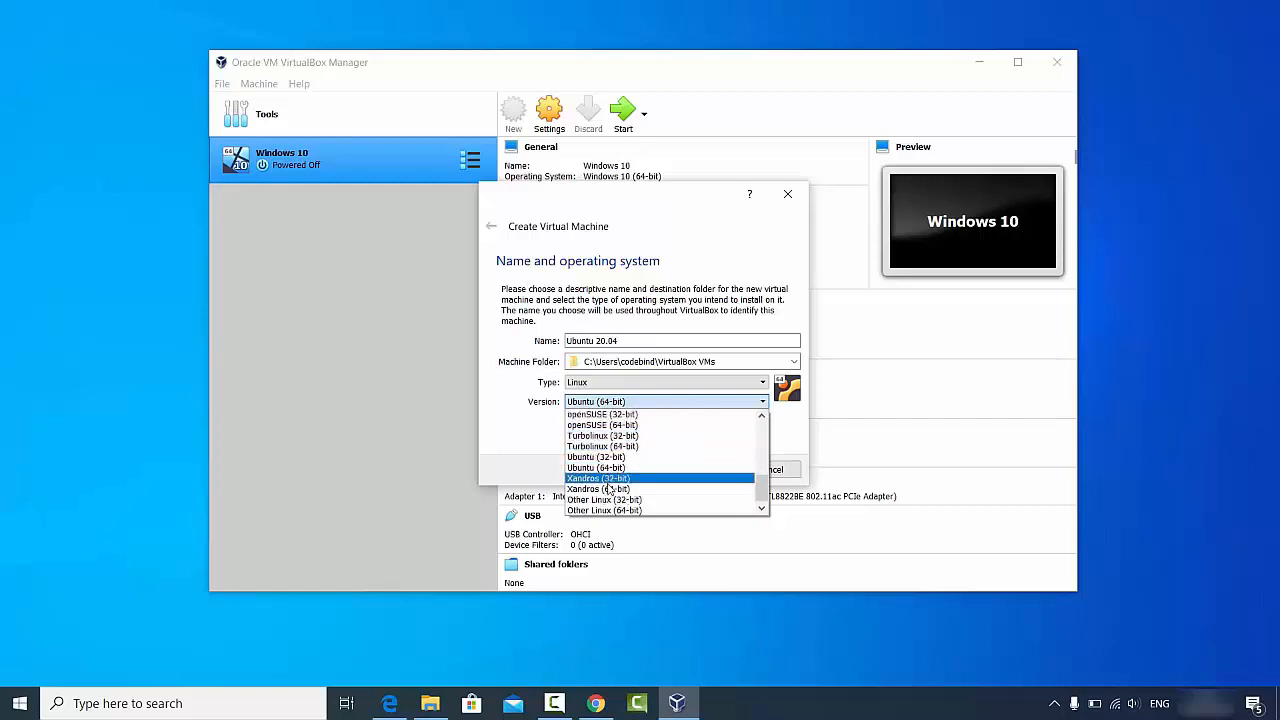
click(535, 455)
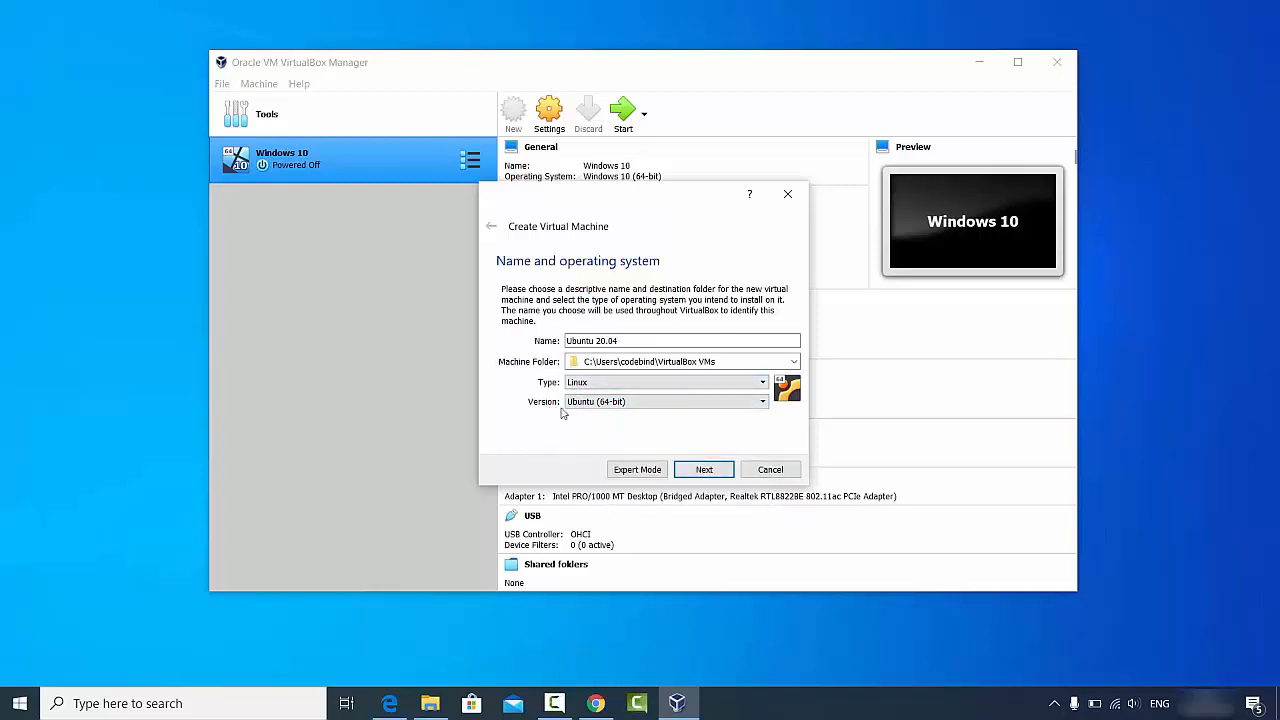
click(688, 469)
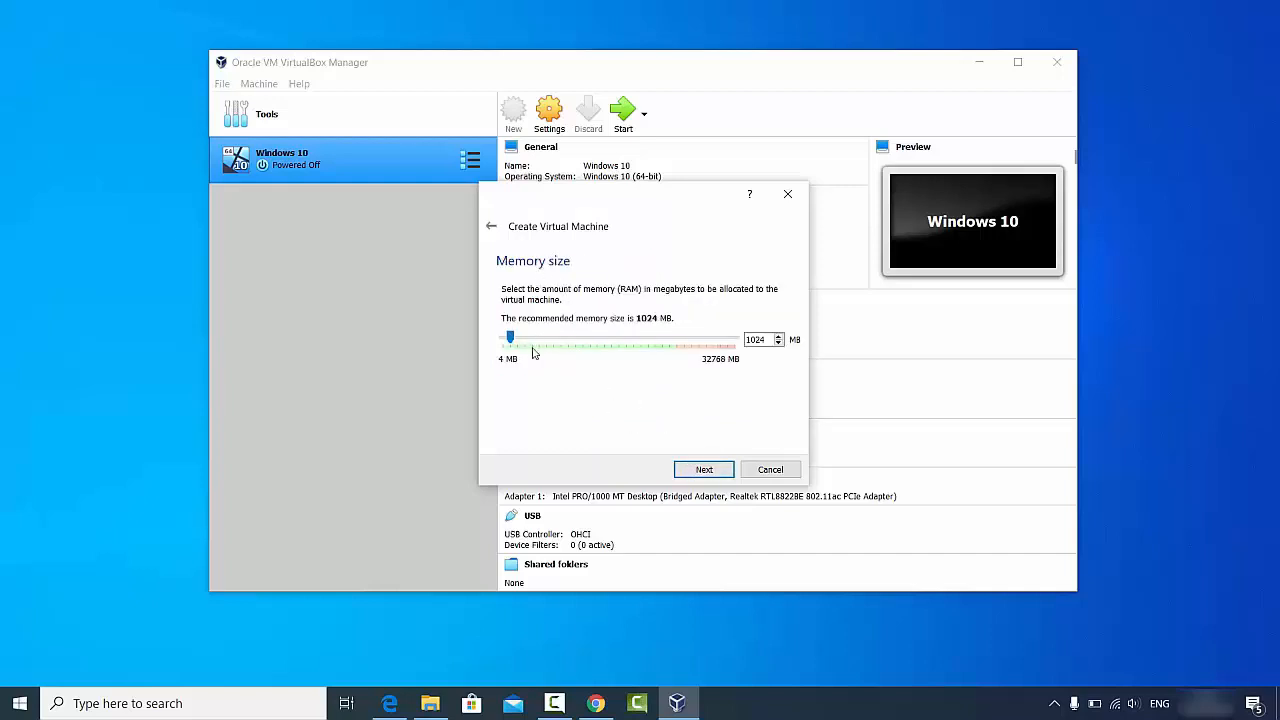
Step: Set memory to 24483 MB and keep 'Create a virtual hard disk now'
drag(512, 339, 678, 347)
click(700, 470)
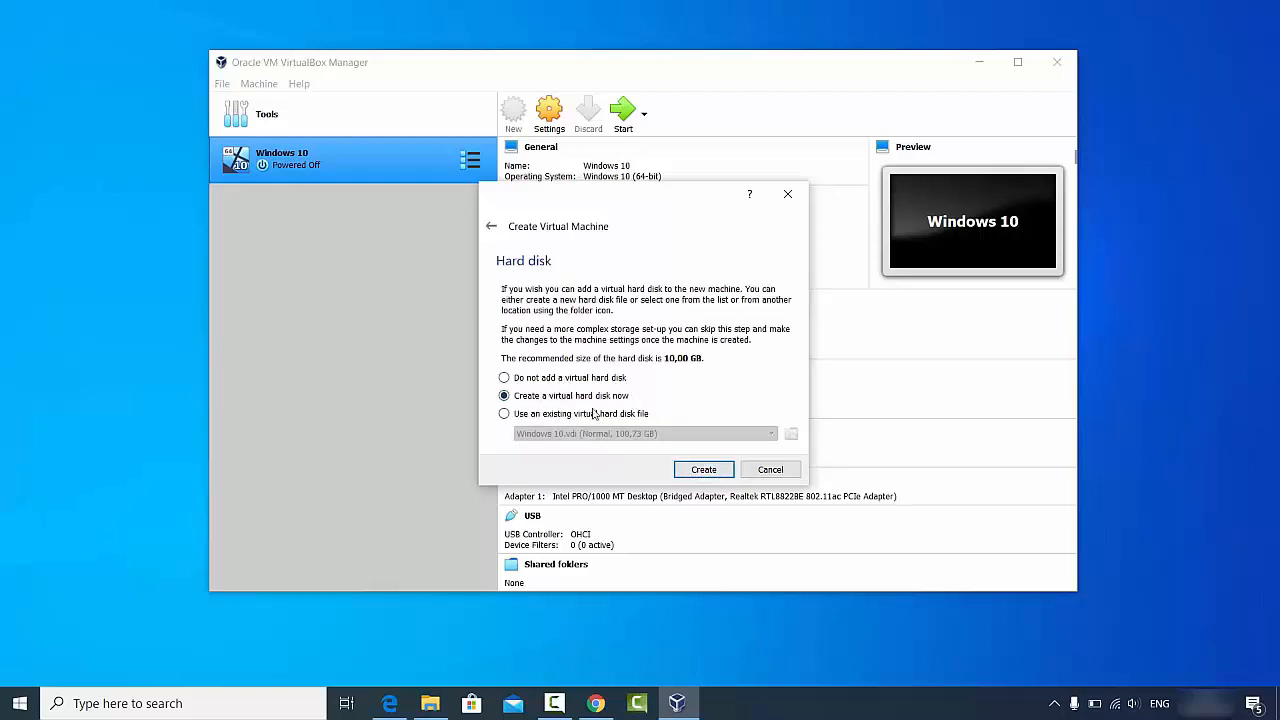
click(703, 470)
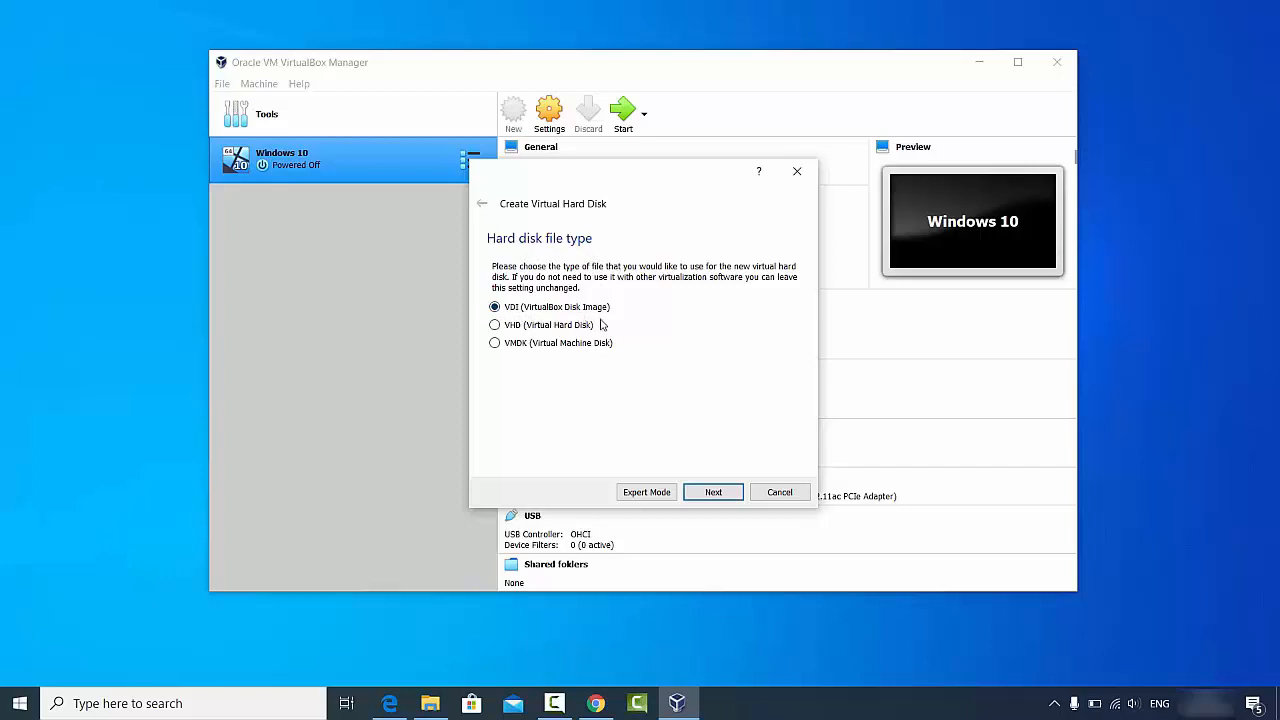
Step: Accept the VDI file type and dynamically allocated storage for the new disk
click(705, 492)
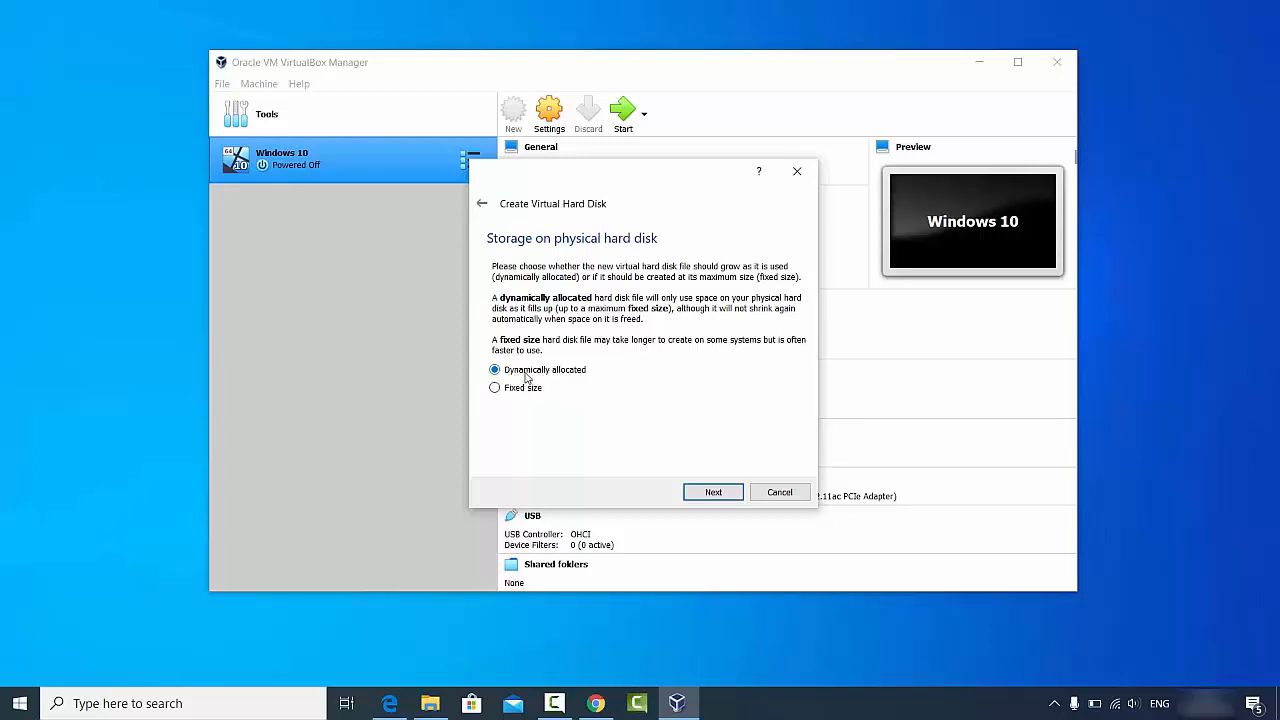
click(709, 492)
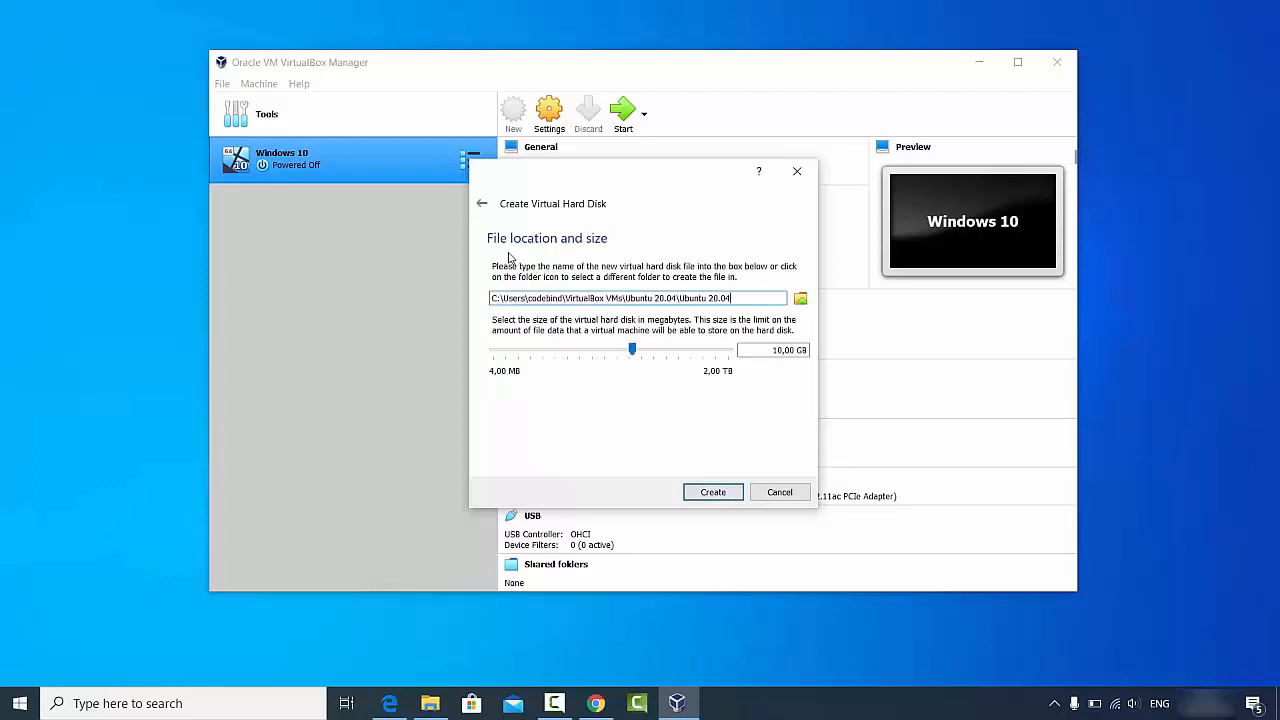
Step: Size the Ubuntu 20.04.vdi disk to 100.73 GB and create the machine
click(512, 298)
drag(633, 350, 637, 352)
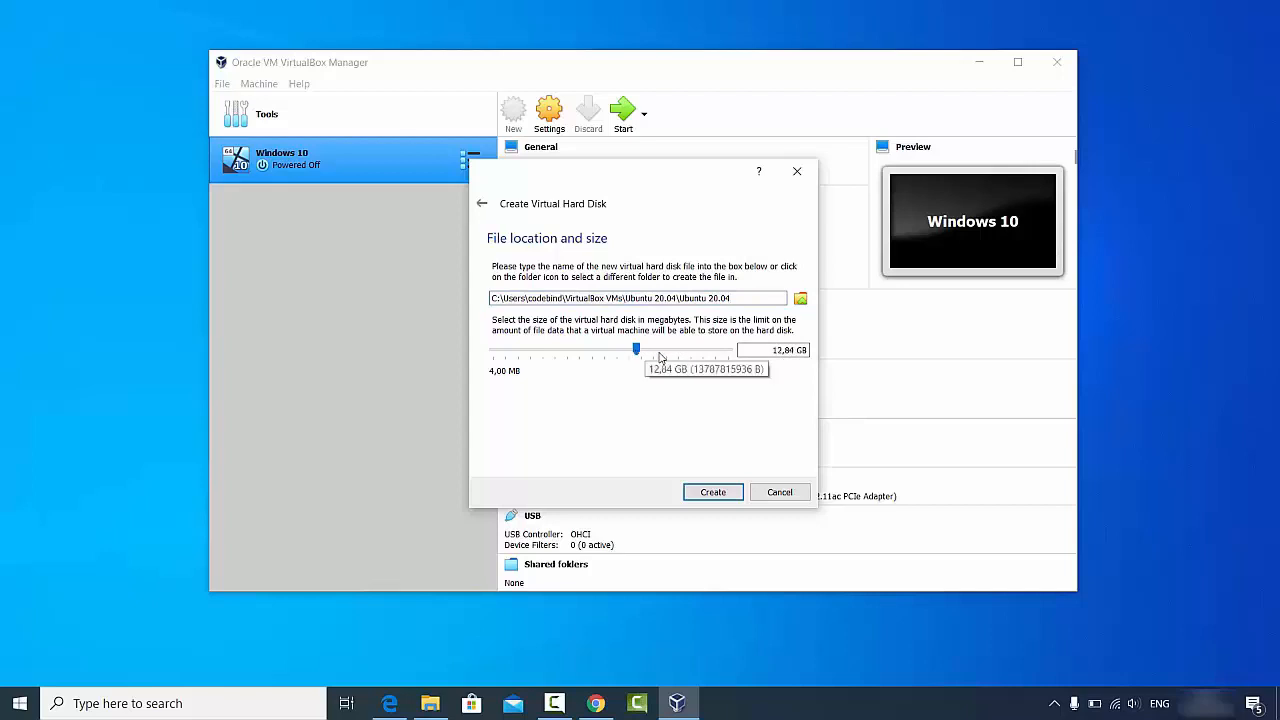
drag(638, 351, 678, 354)
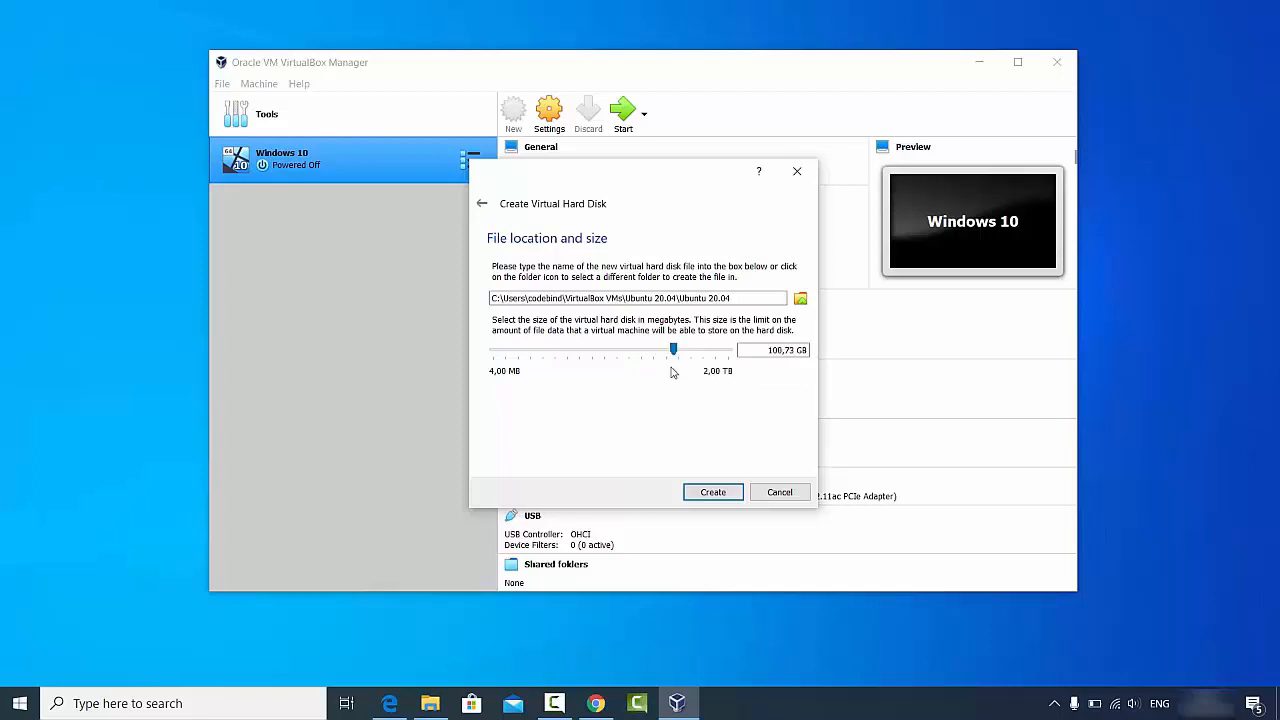
click(710, 493)
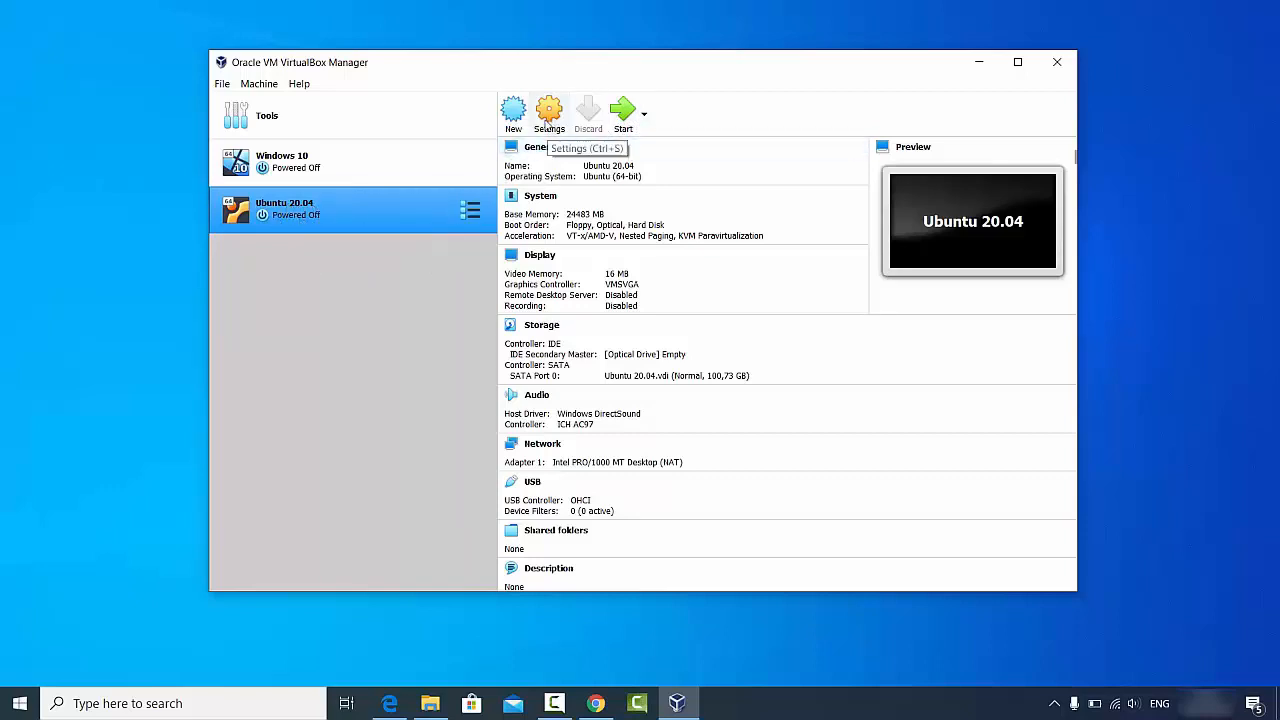
Step: Set shared clipboard and drag and drop to Bidirectional in General > Advanced
click(547, 118)
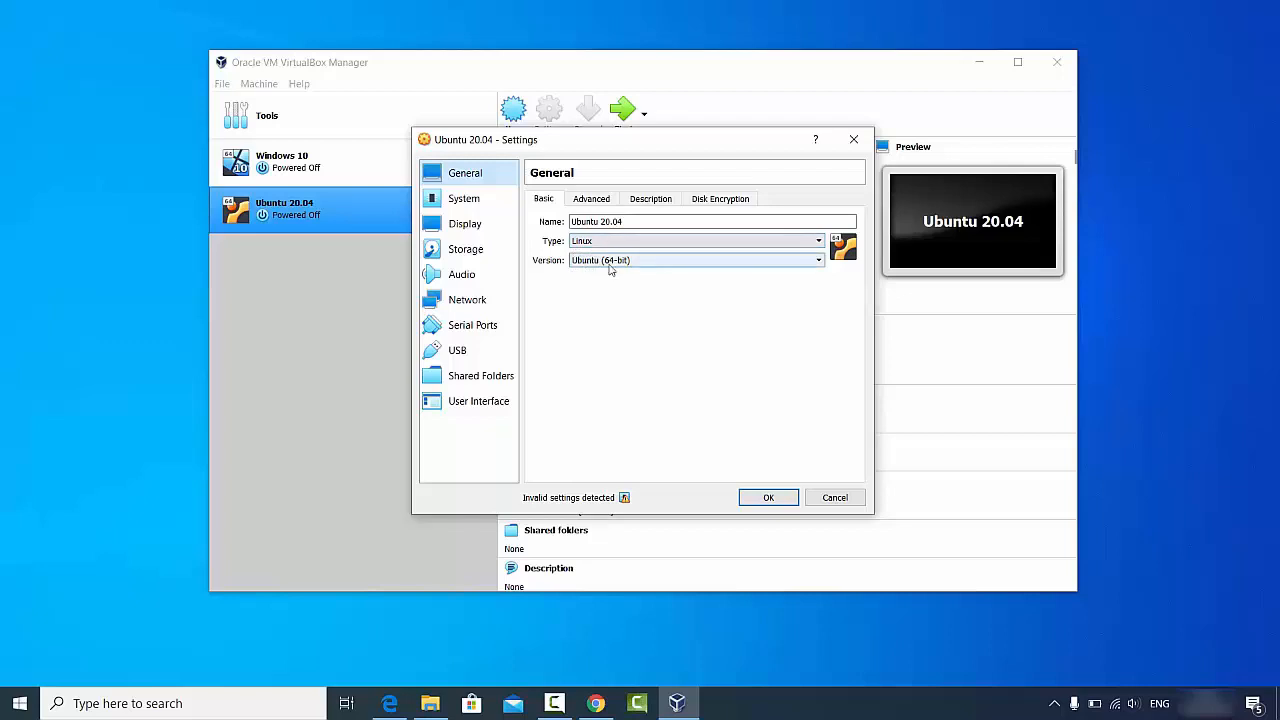
click(590, 200)
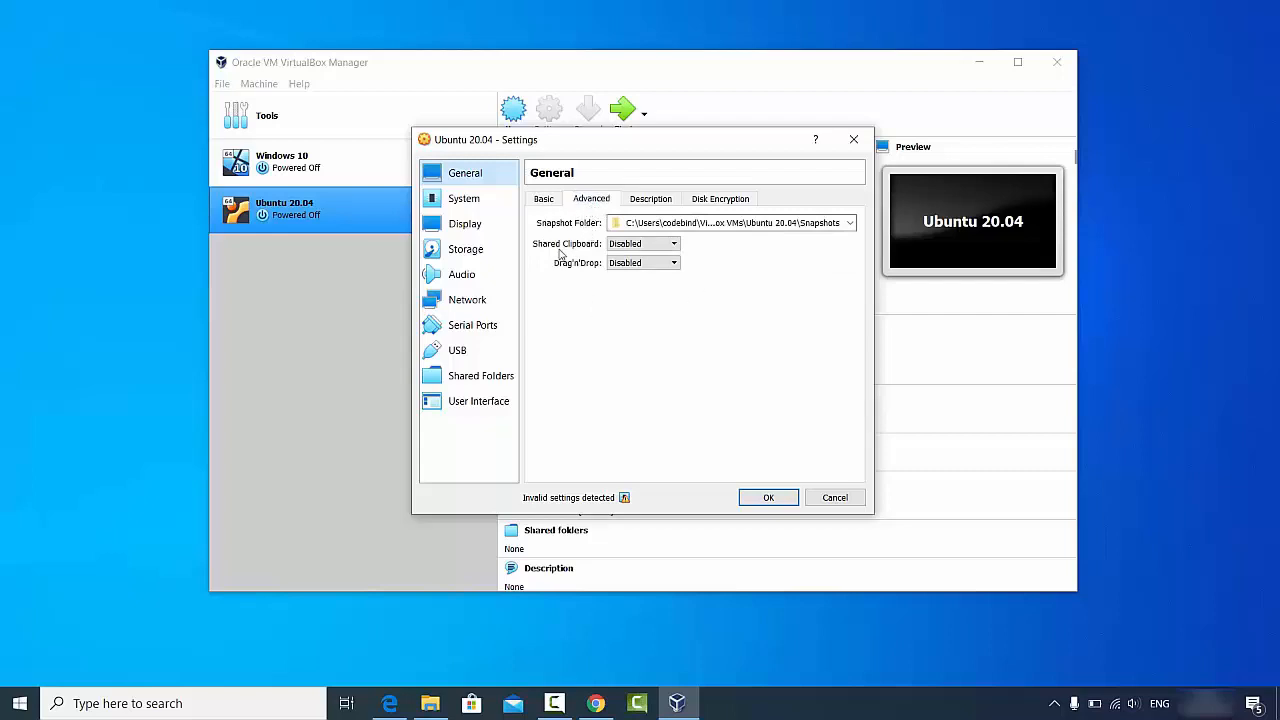
click(622, 247)
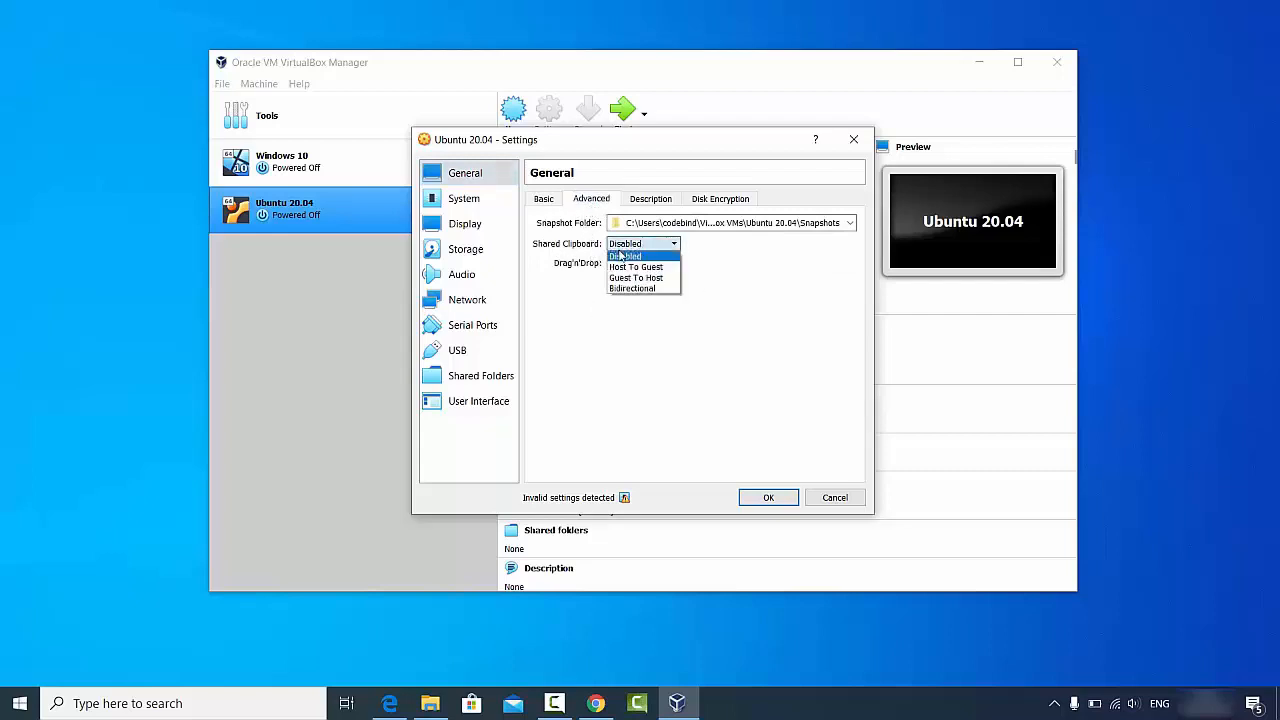
click(632, 289)
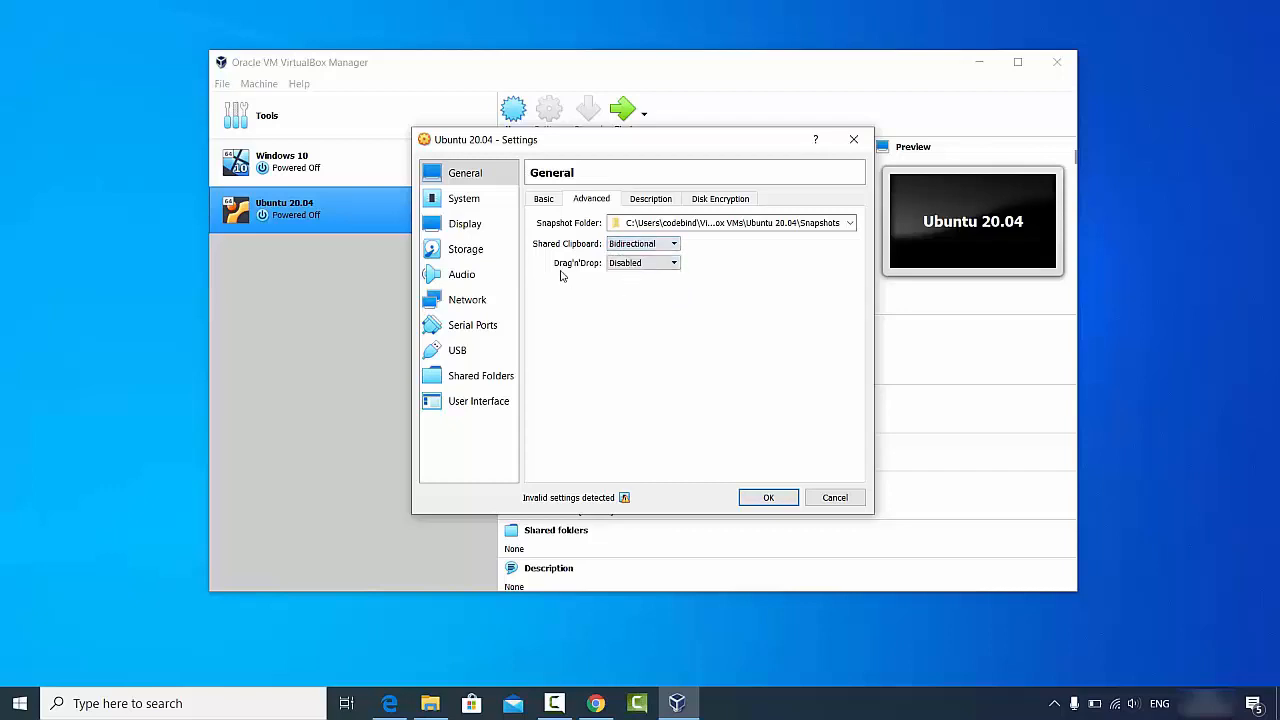
click(610, 266)
click(623, 309)
Step: Review the Description and Disk Encryption sections, leaving encryption disabled
click(649, 199)
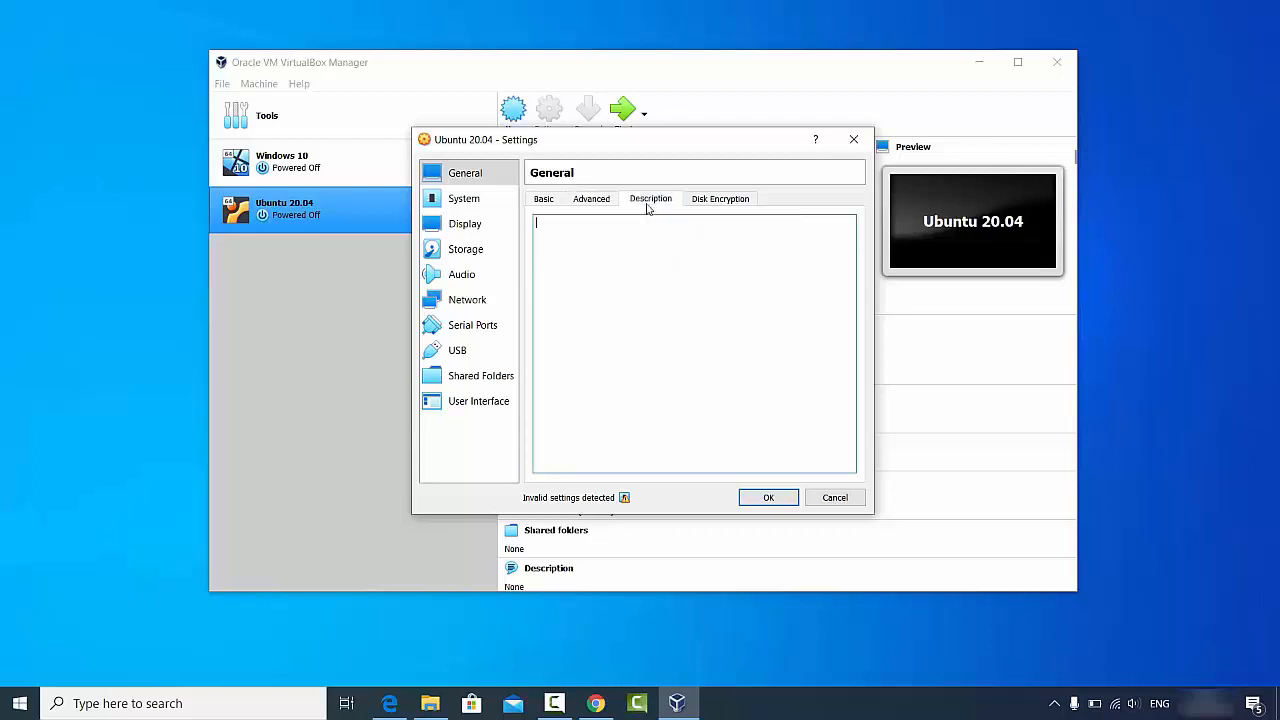
click(712, 204)
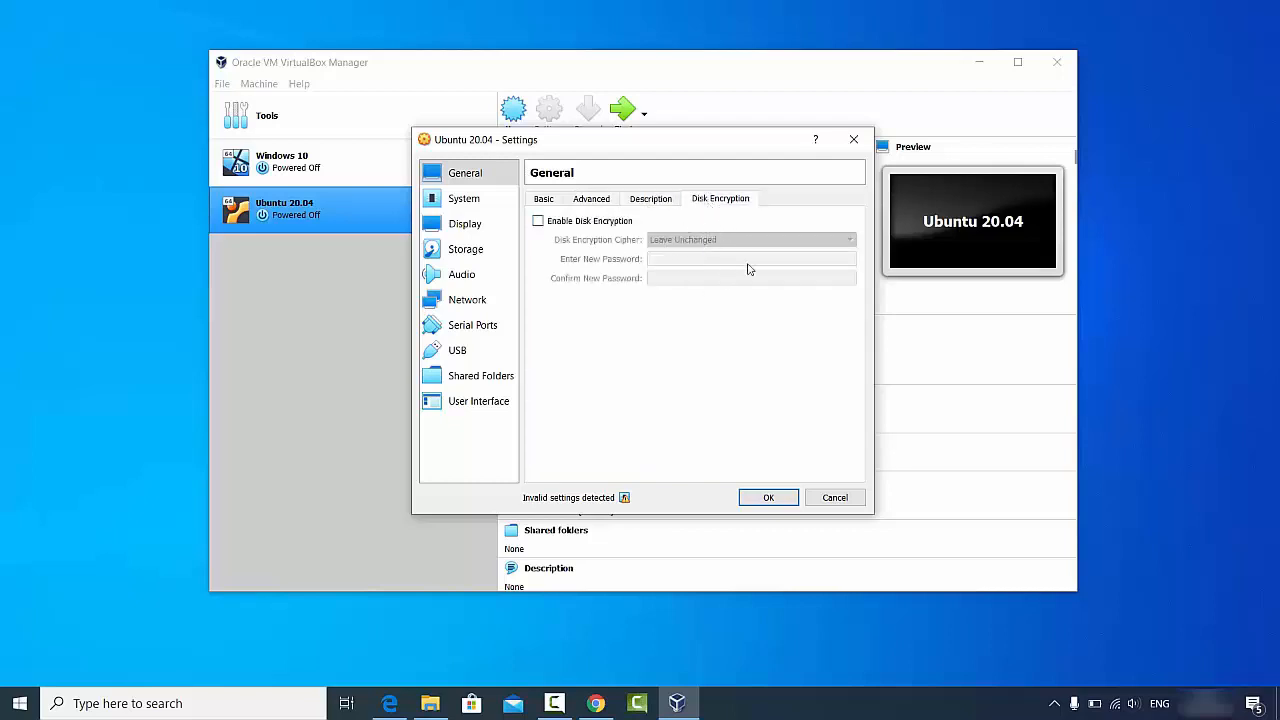
click(452, 207)
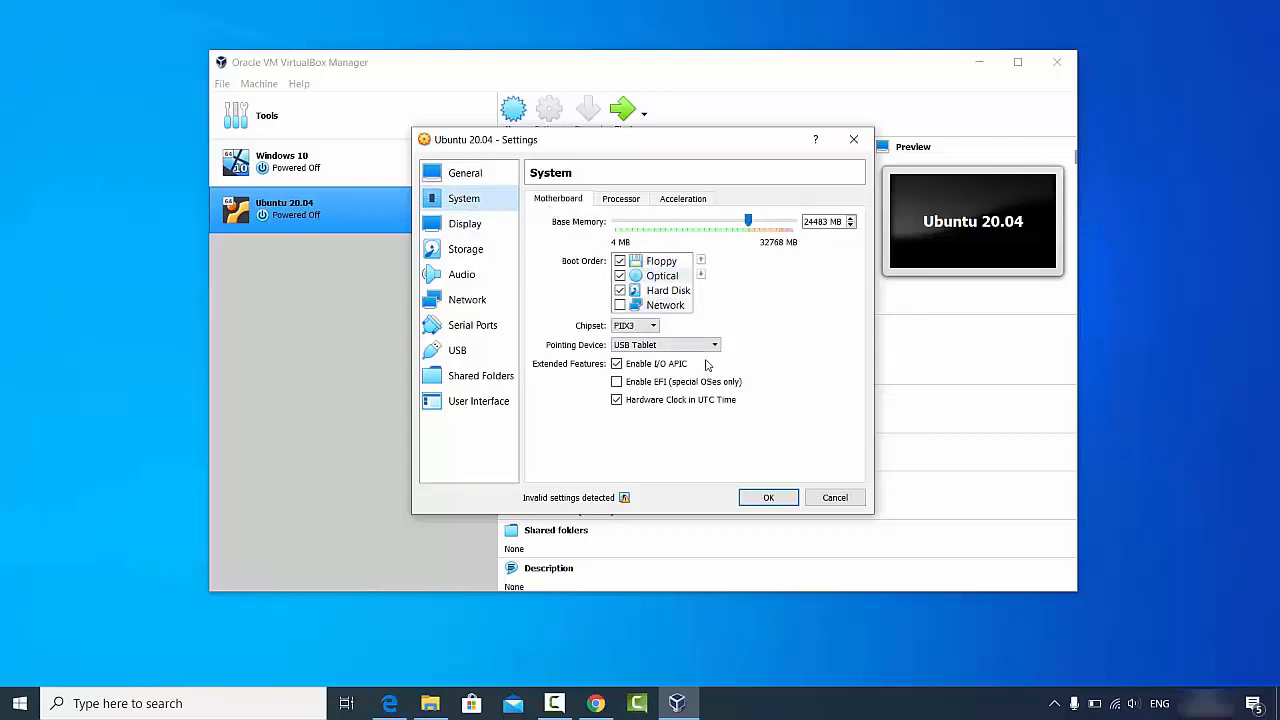
Step: Set the Ubuntu 20.04 VM to 4 processors under System > Processor
click(622, 199)
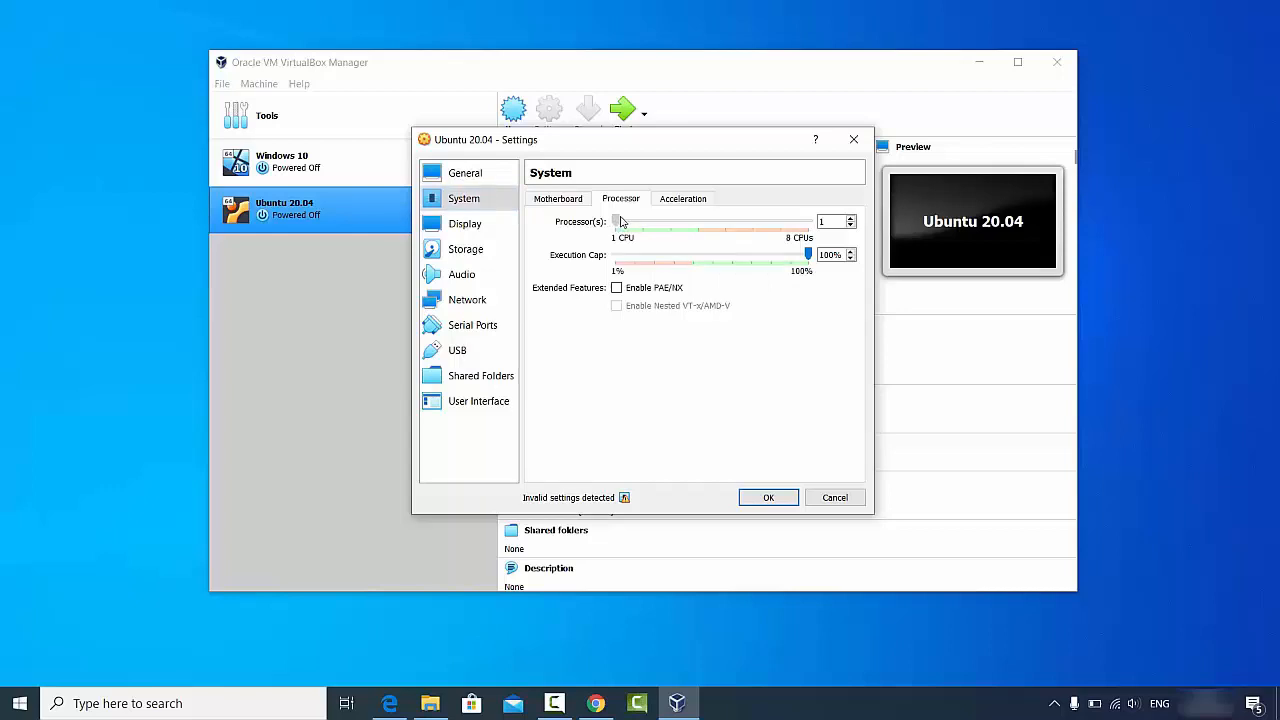
drag(629, 223, 689, 226)
click(838, 226)
click(490, 228)
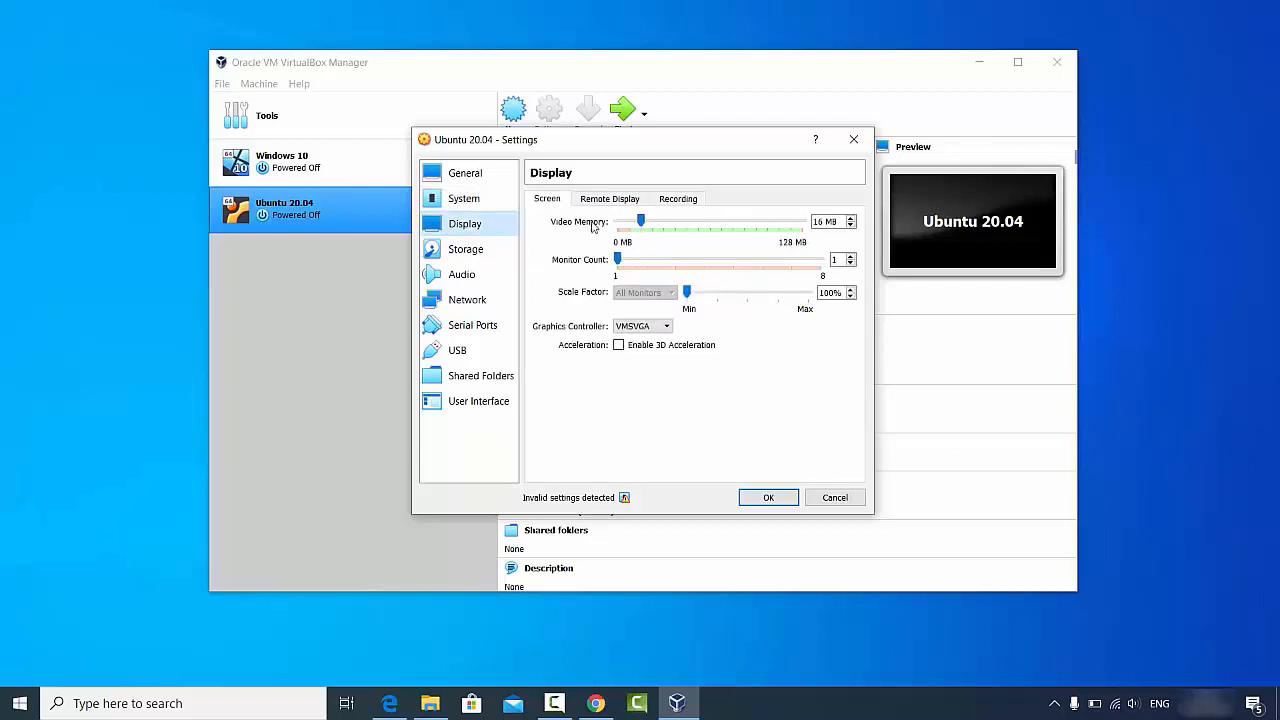
Step: In Storage, select the Empty IDE optical drive and choose 'Choose a disk file...'
click(474, 256)
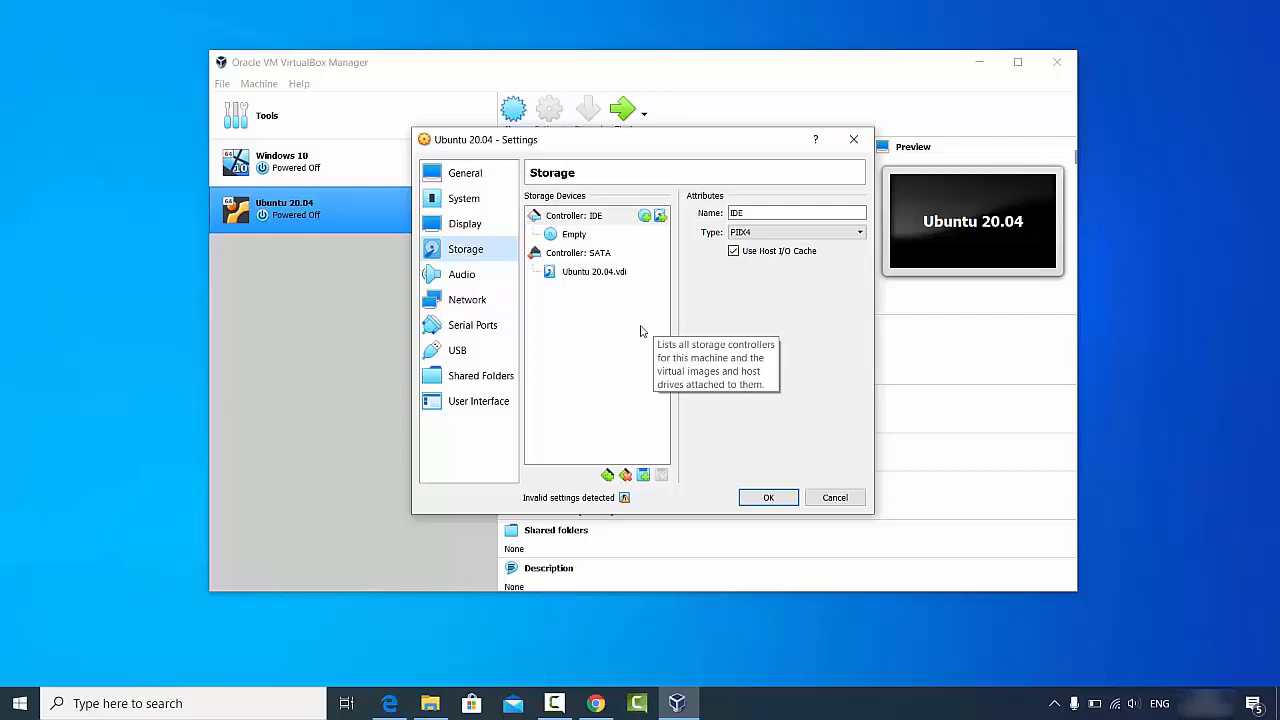
click(567, 238)
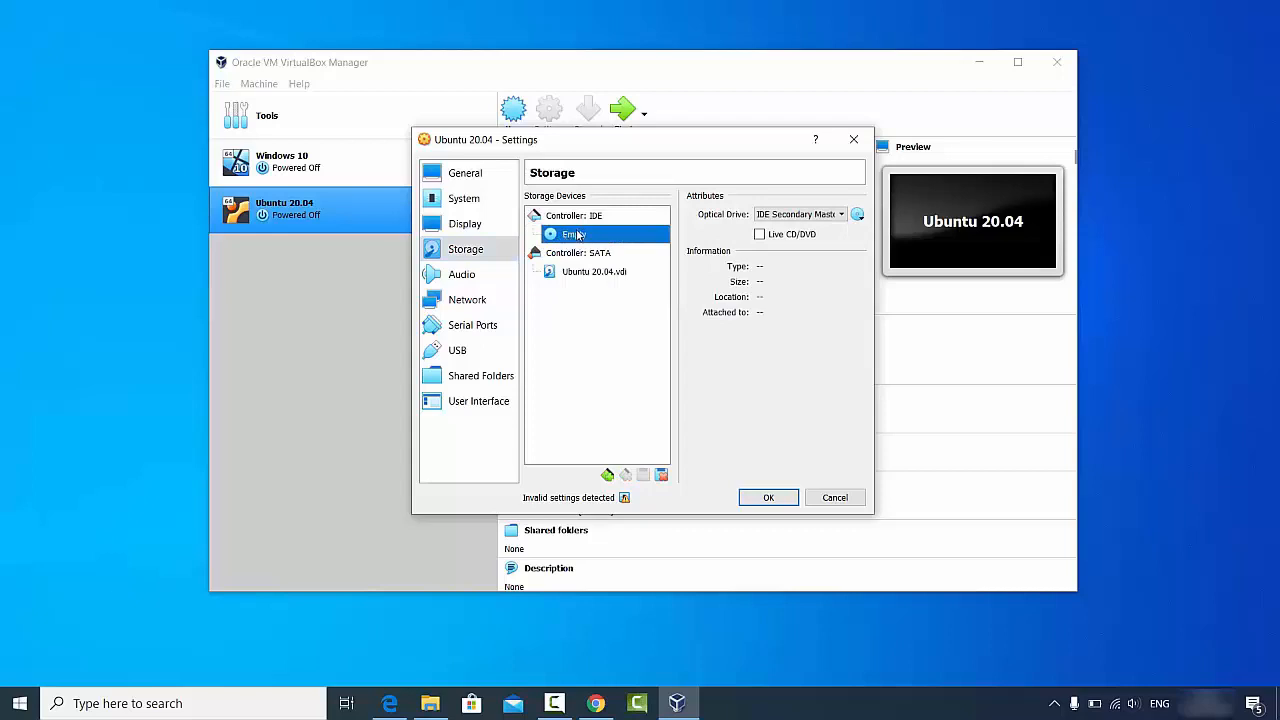
click(857, 215)
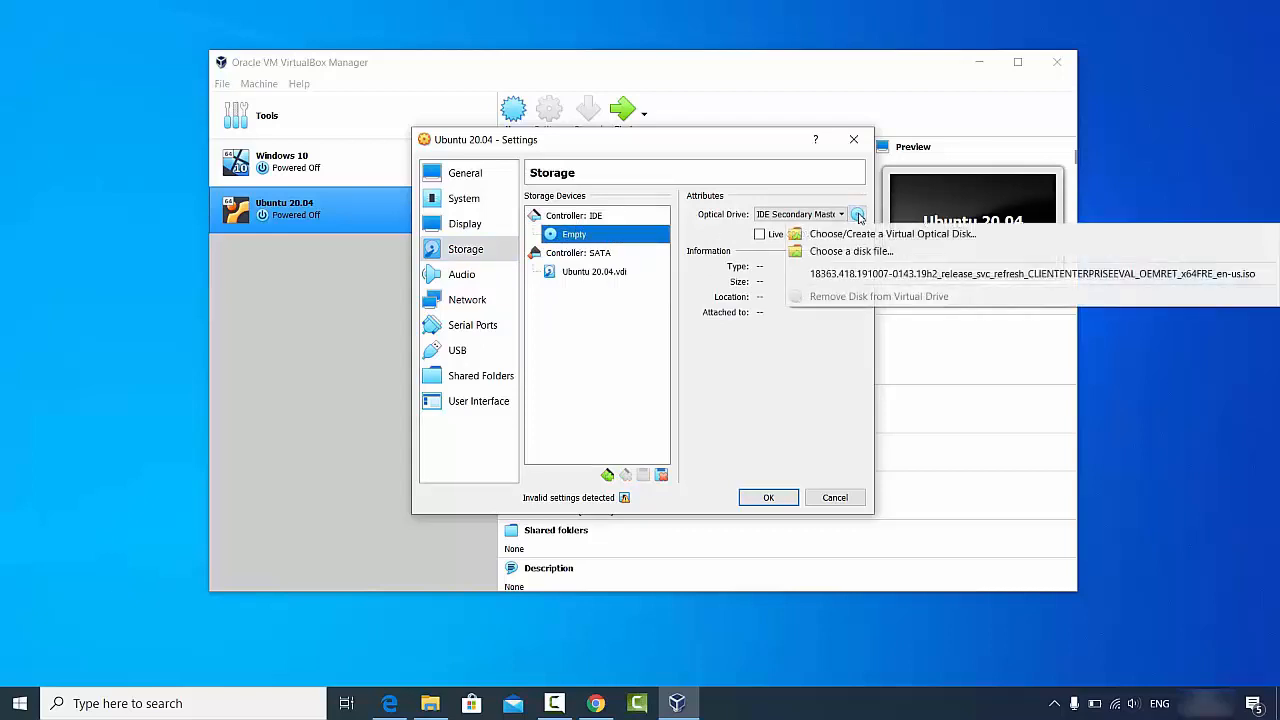
click(859, 254)
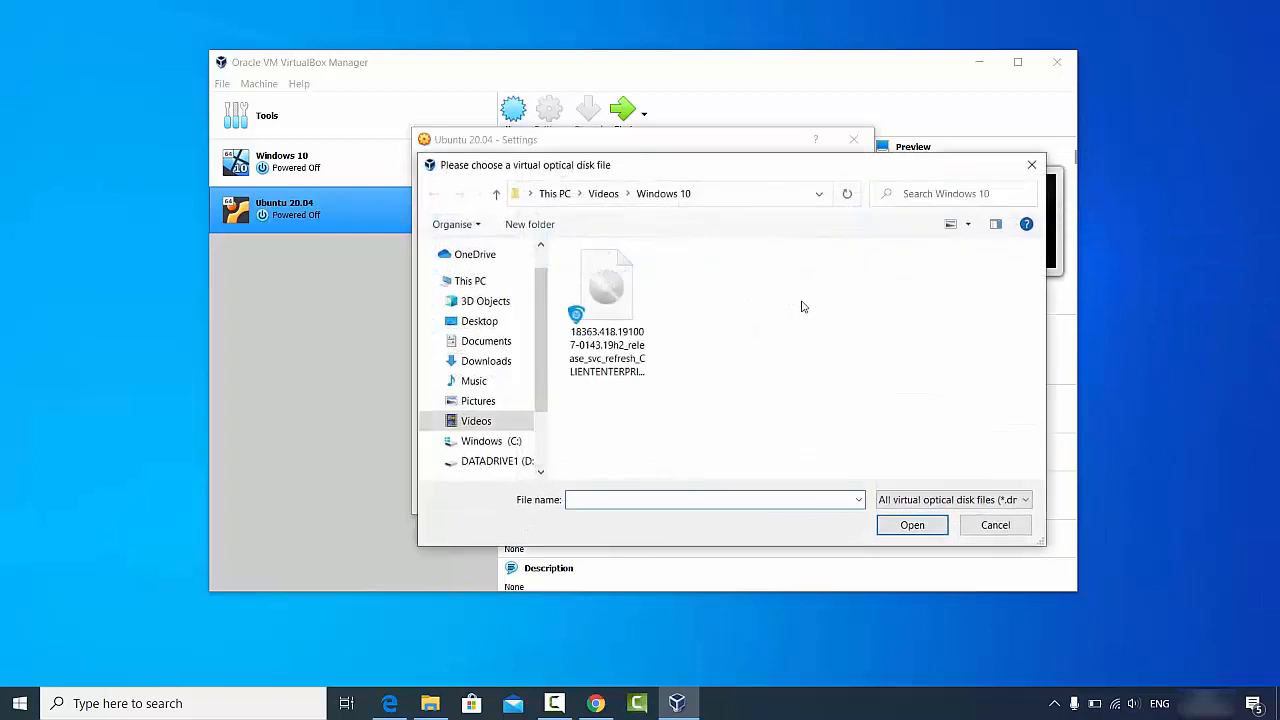
Step: Copy the D:\Videos\Ubuntu folder path from File Explorer
click(430, 703)
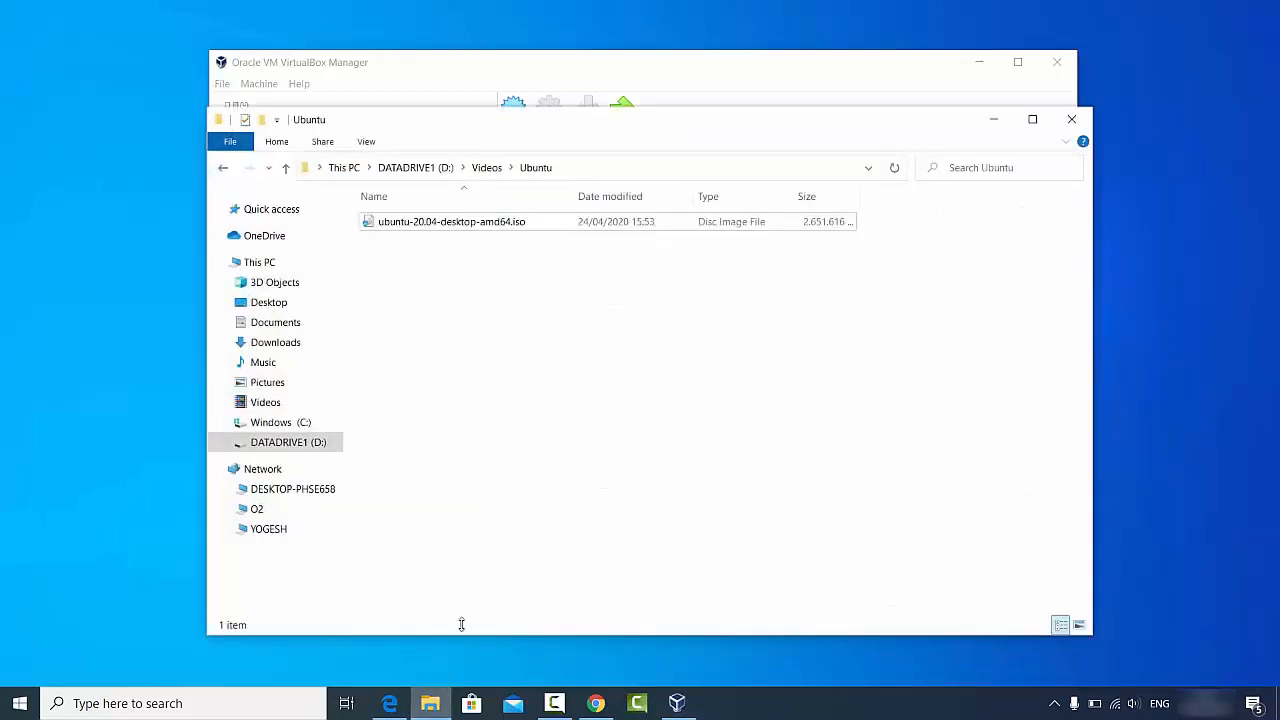
click(628, 170)
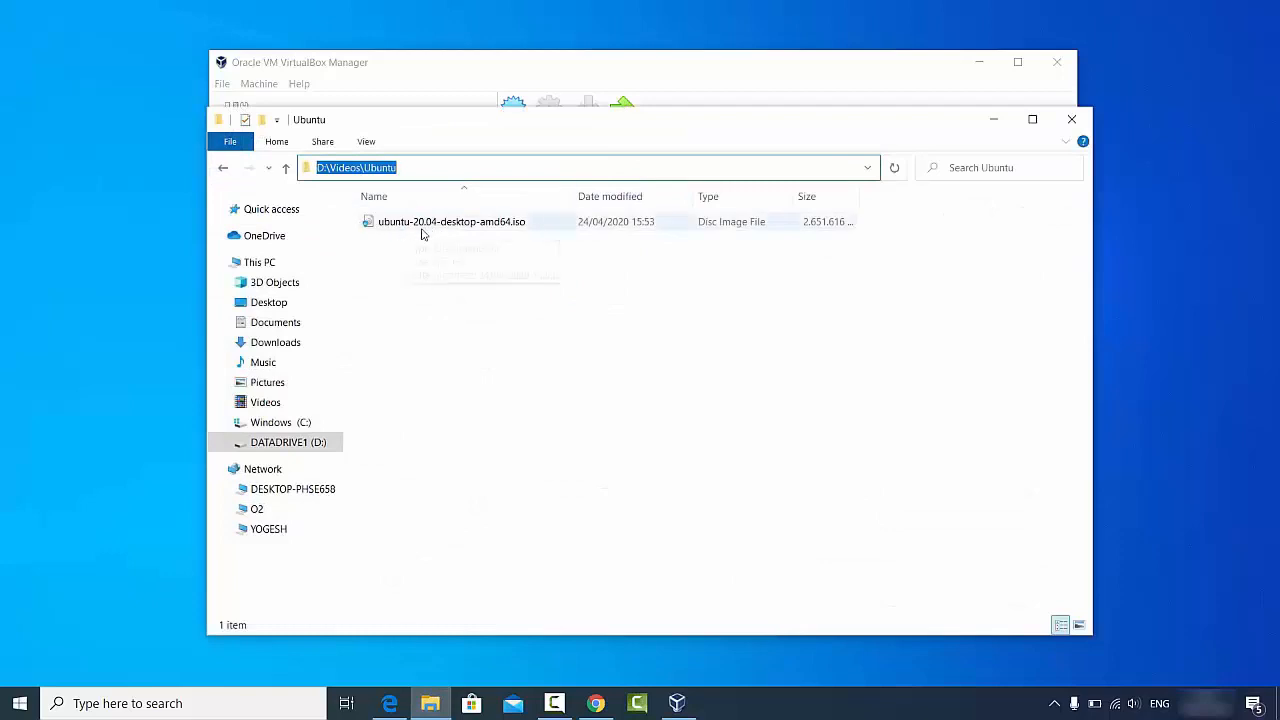
click(490, 170)
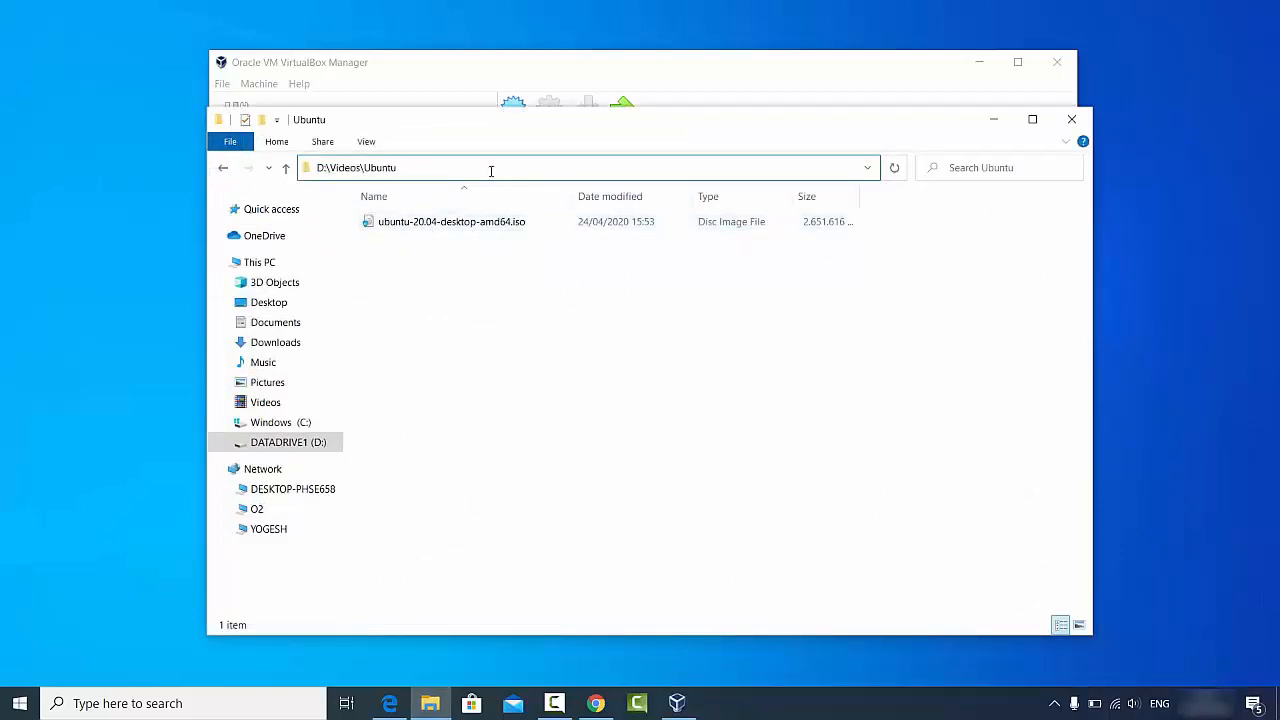
key(ctrl+a)
key(ctrl+c)
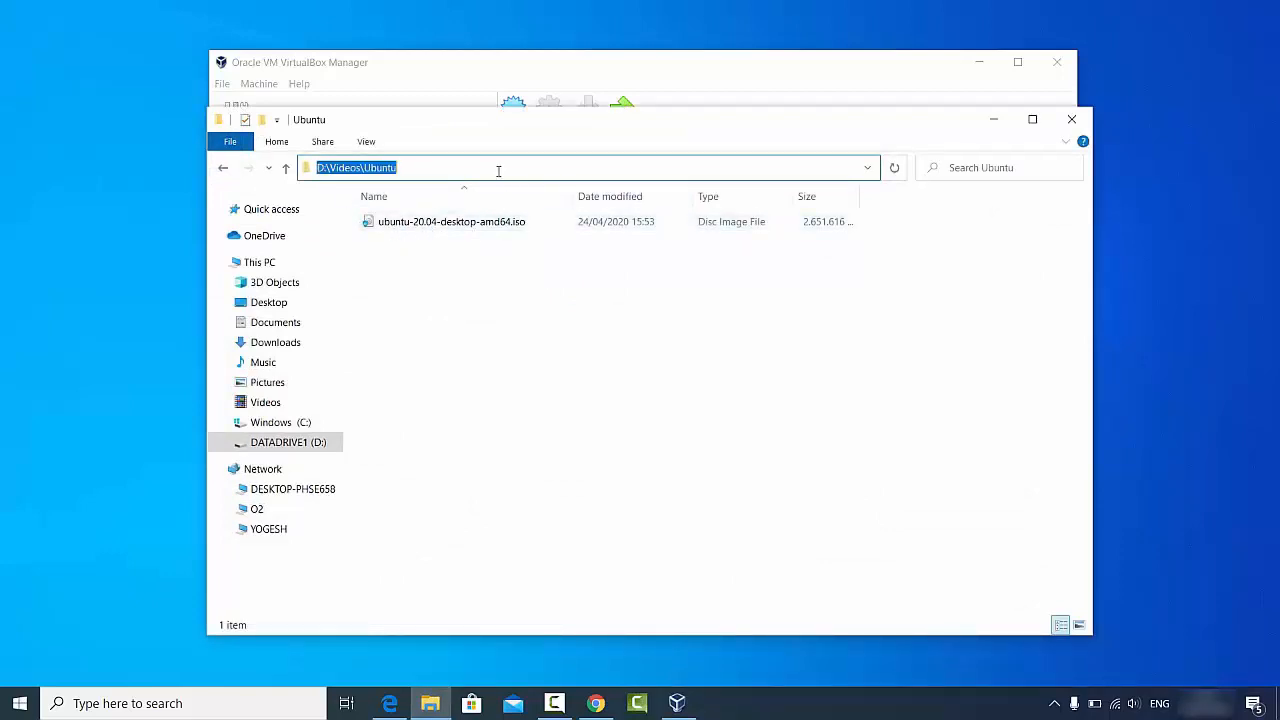
click(991, 121)
Step: Load ubuntu-20.04-desktop-amd64.iso from D:\Videos\Ubuntu into the optical drive
click(709, 193)
key(ctrl+v)
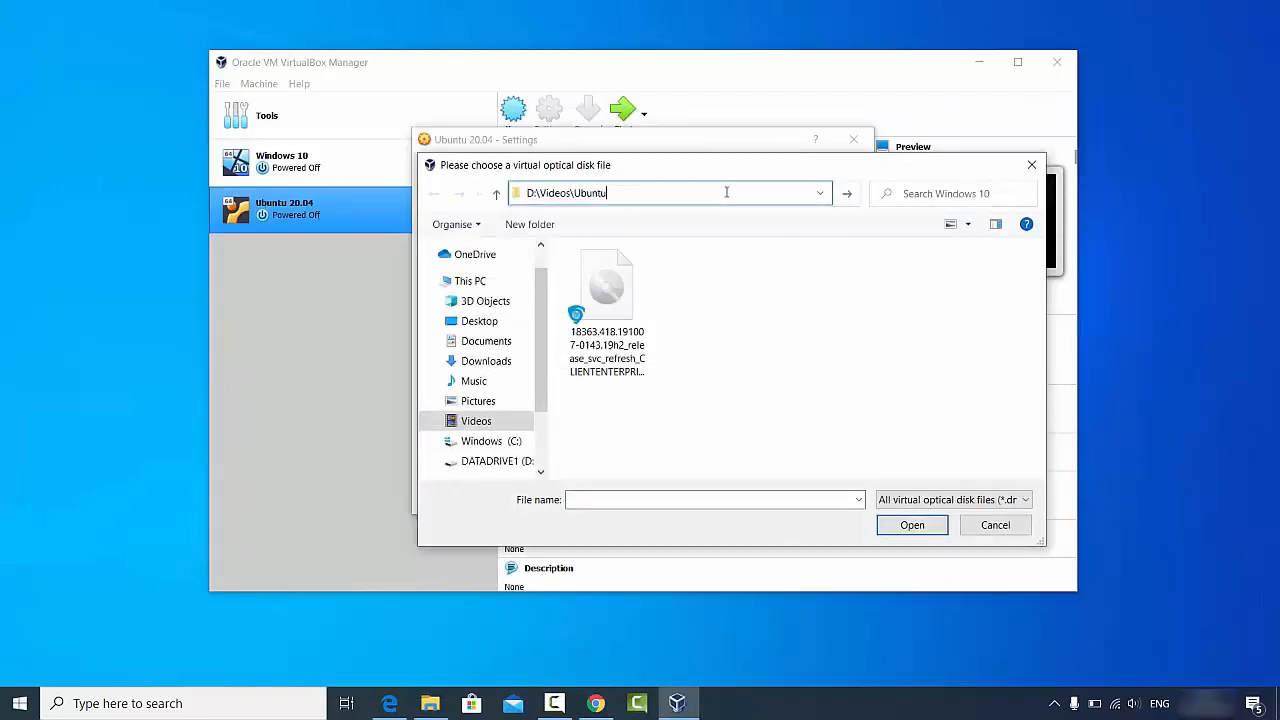
key(Return)
click(693, 278)
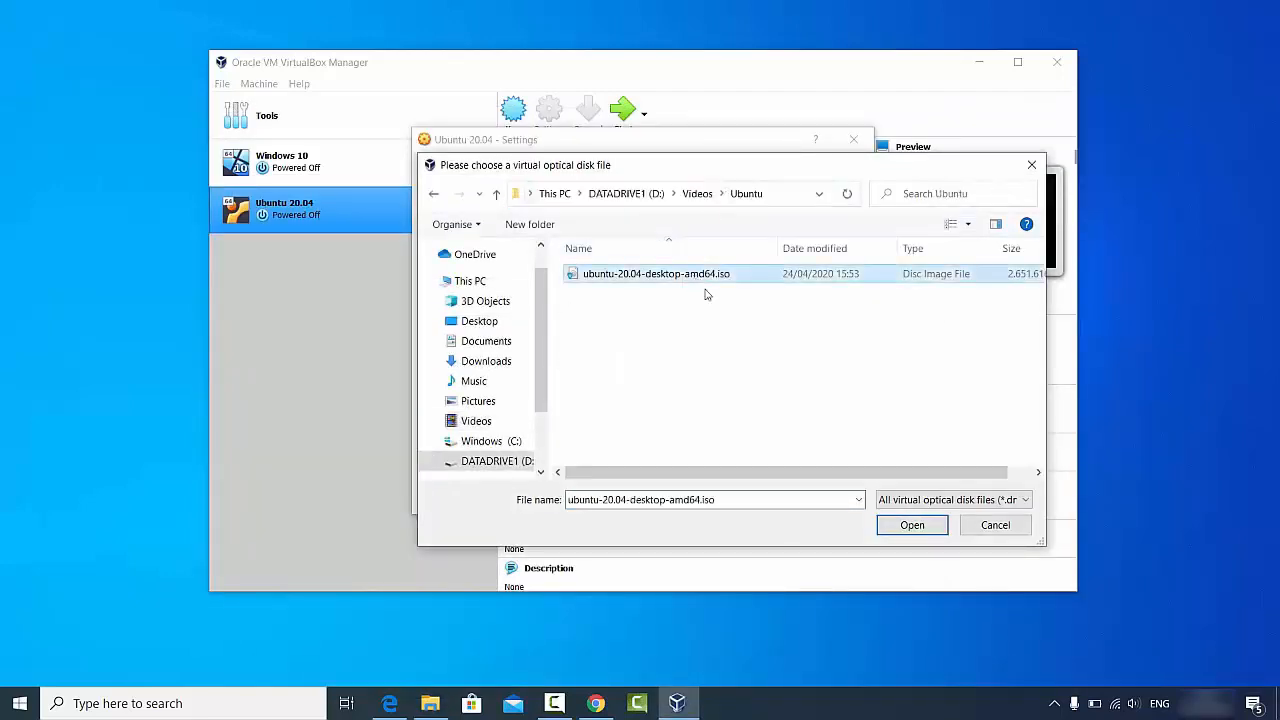
click(907, 524)
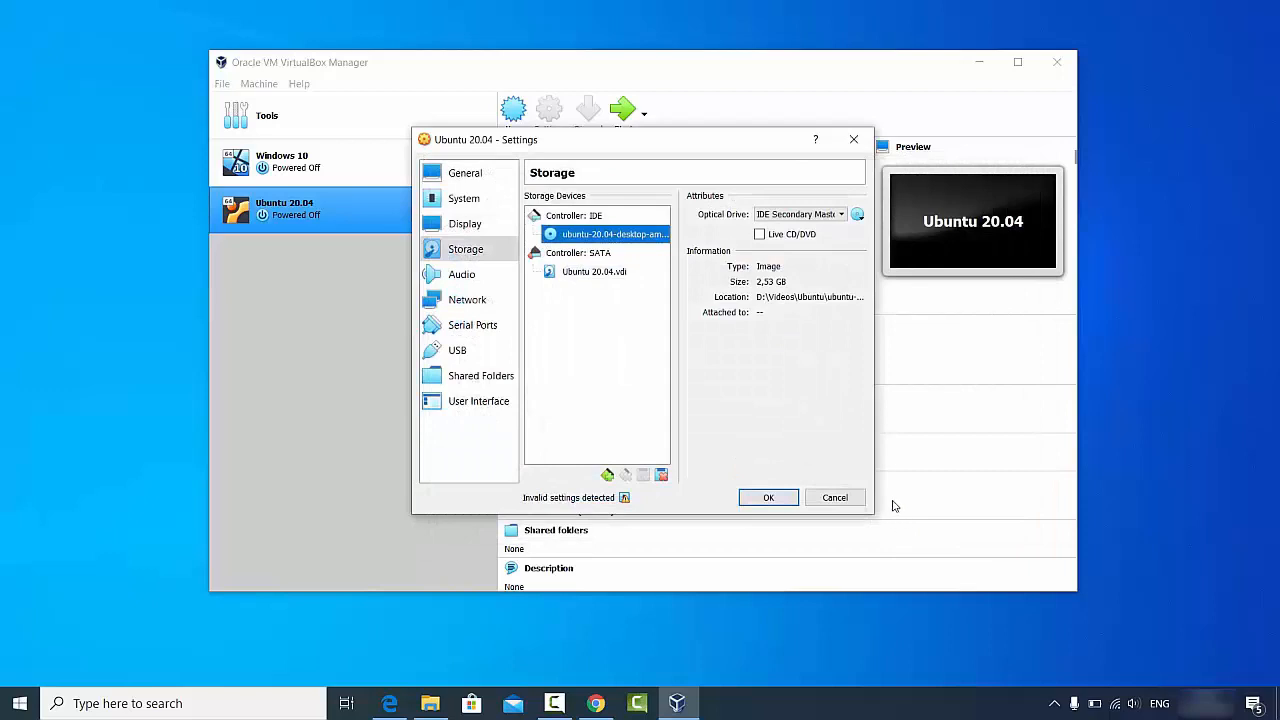
click(857, 215)
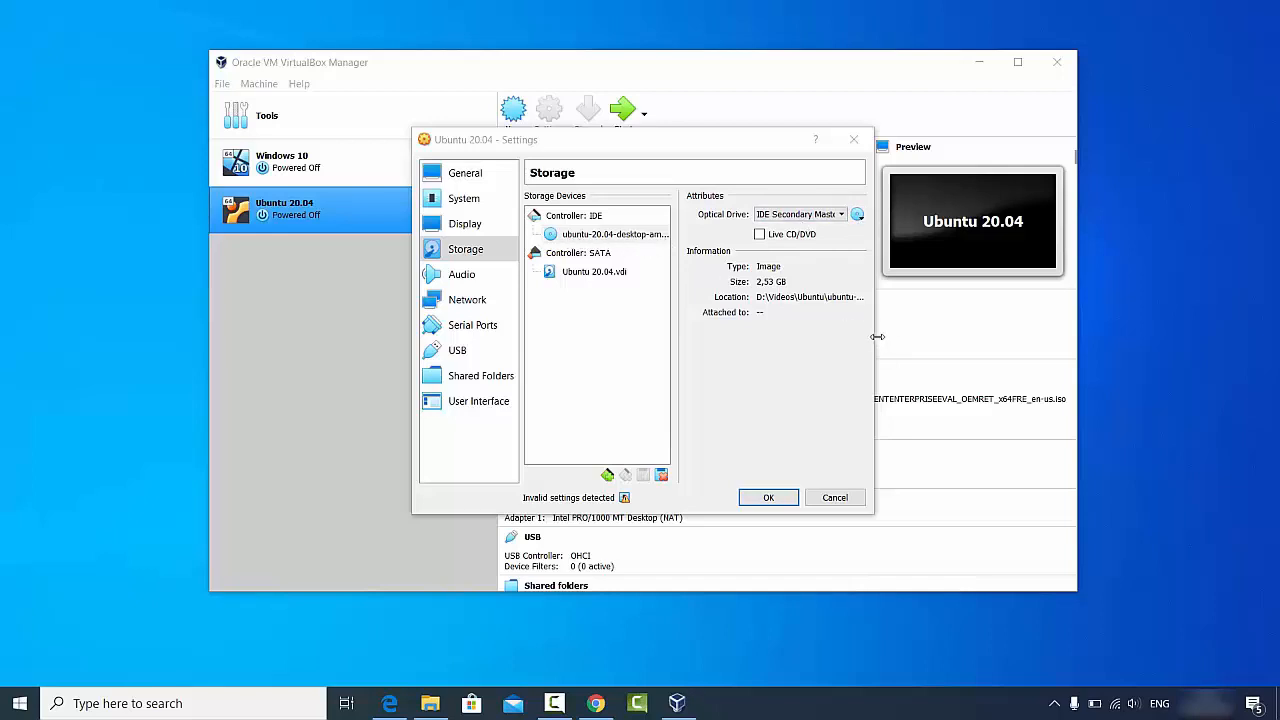
Step: Widen the Settings dialog to verify the ISO path, then save with OK
drag(877, 337, 1037, 337)
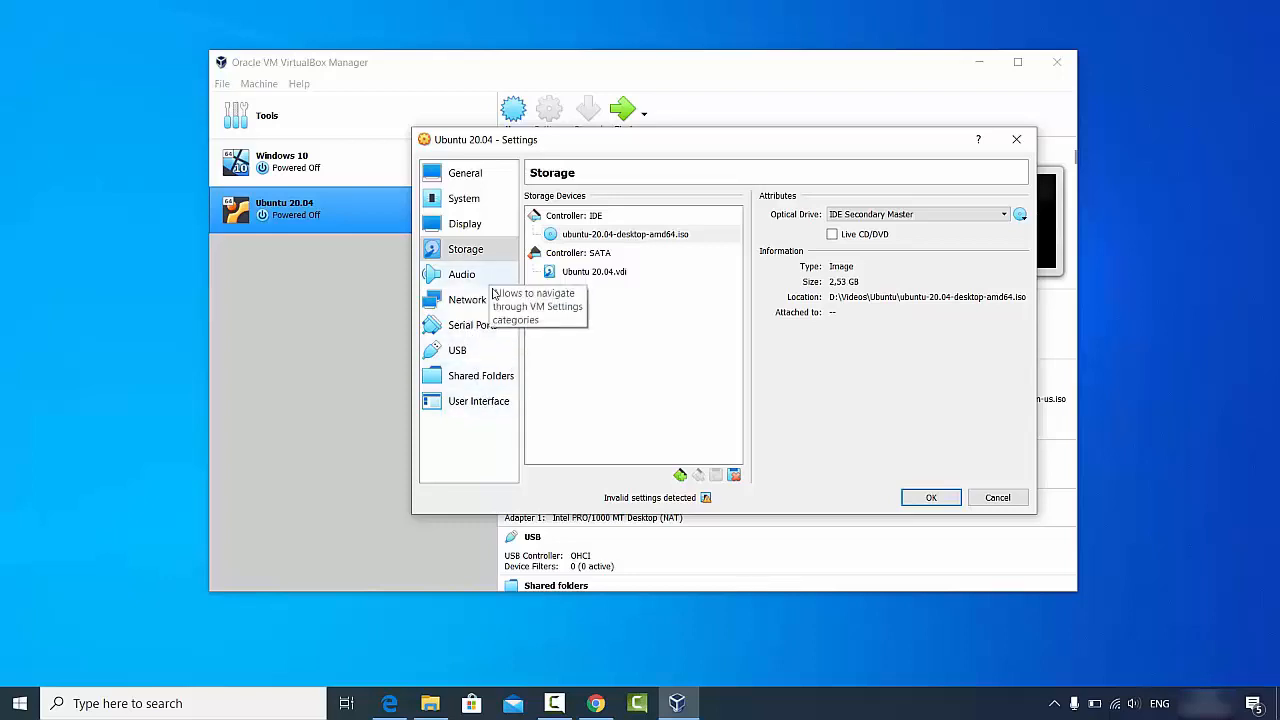
click(930, 497)
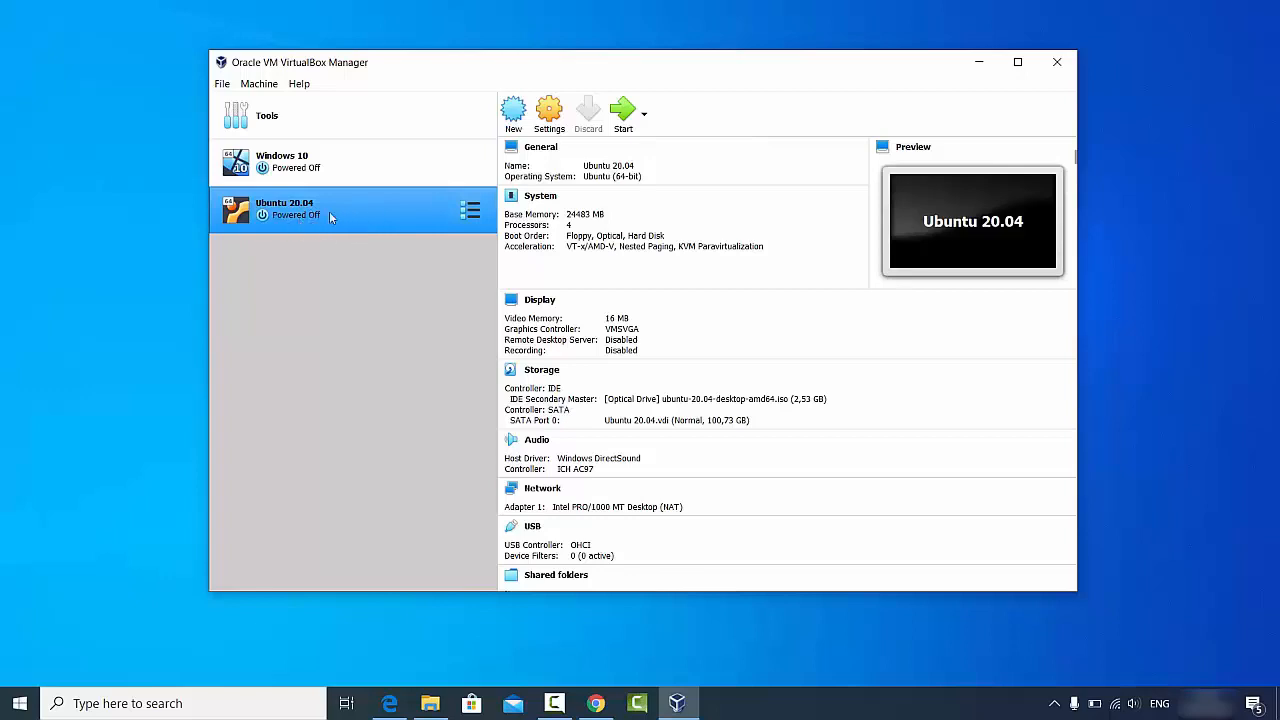
Step: Start the Ubuntu 20.04 VM and dismiss the keyboard and mouse notices
click(624, 128)
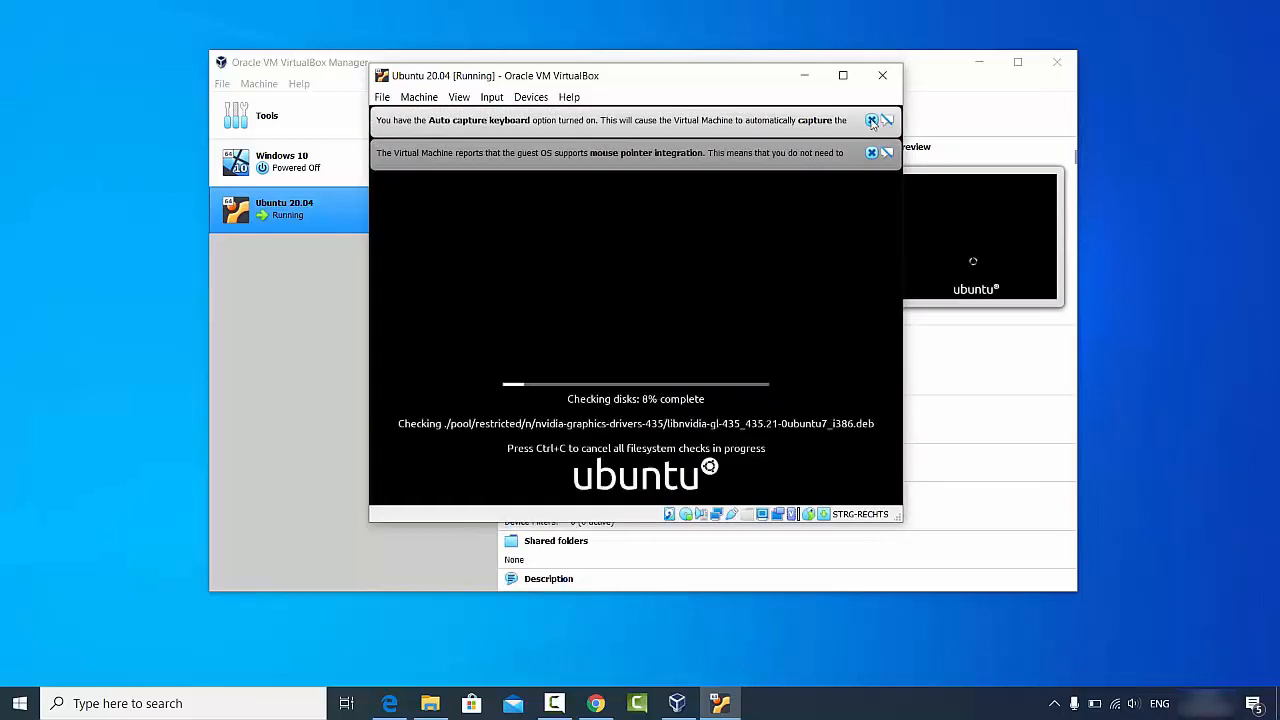
click(872, 120)
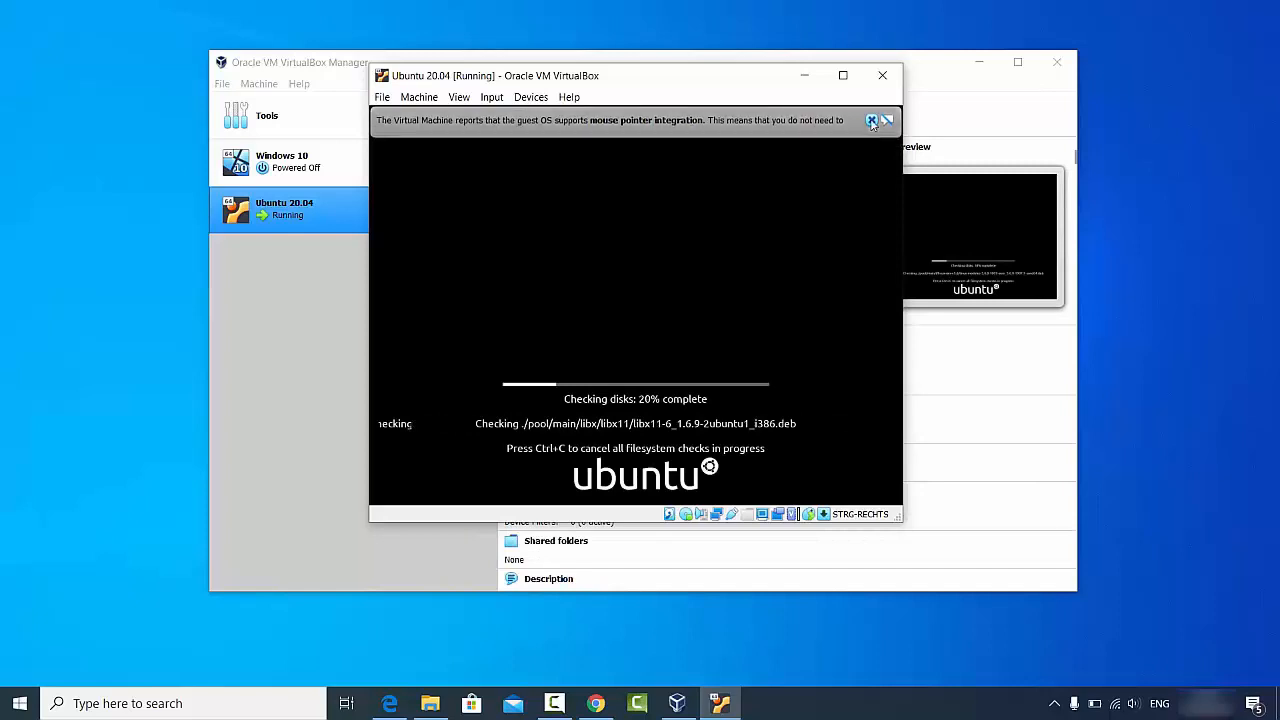
click(871, 120)
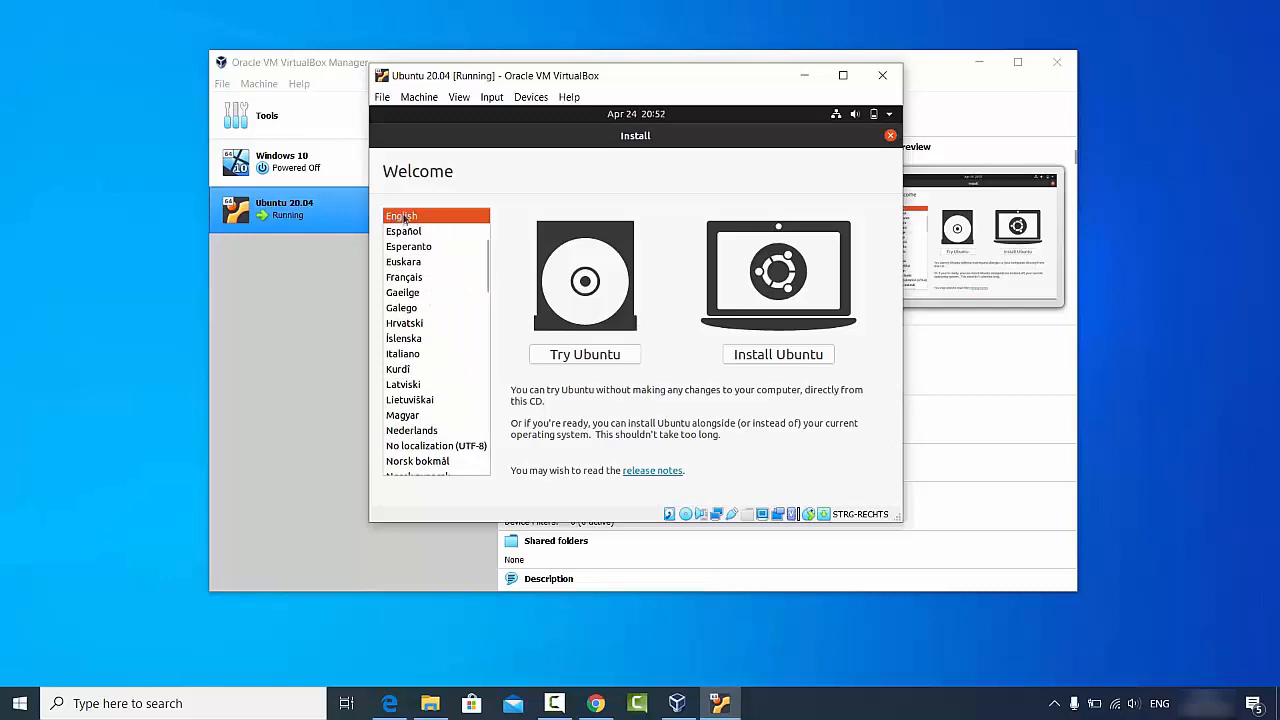
Step: Start installing Ubuntu, then select, test and accept the German keyboard layout
click(768, 361)
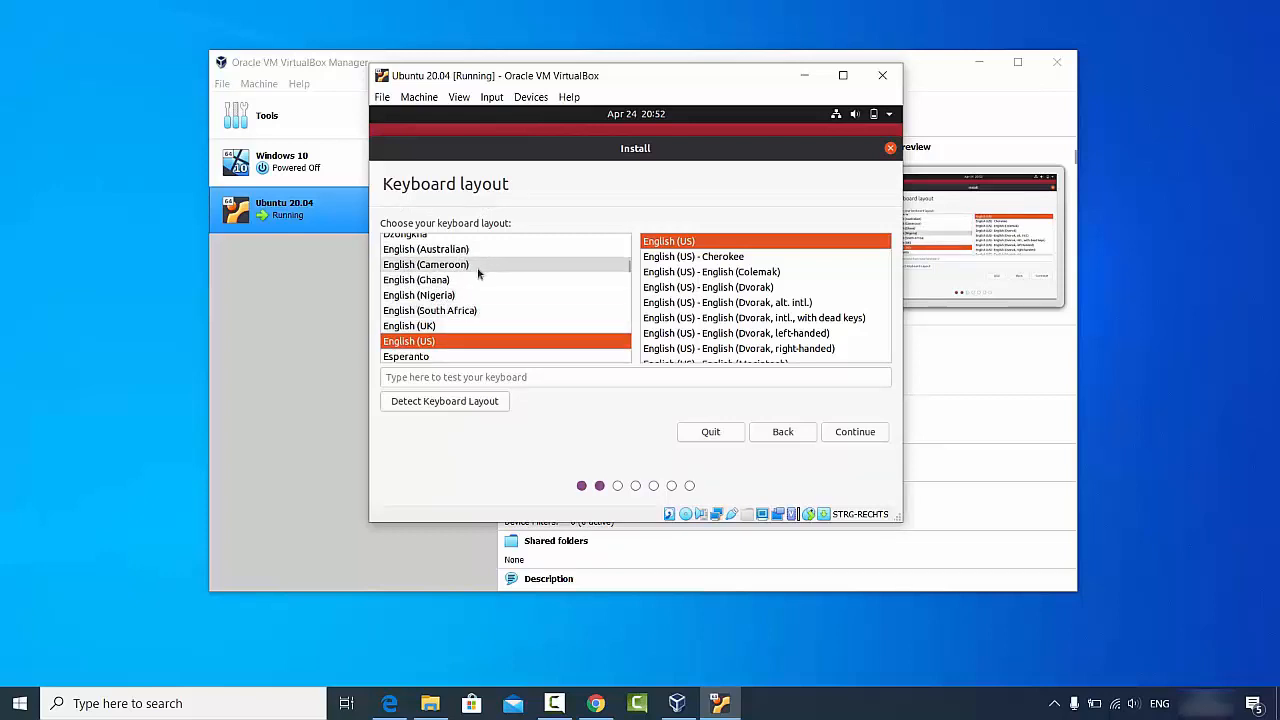
click(628, 283)
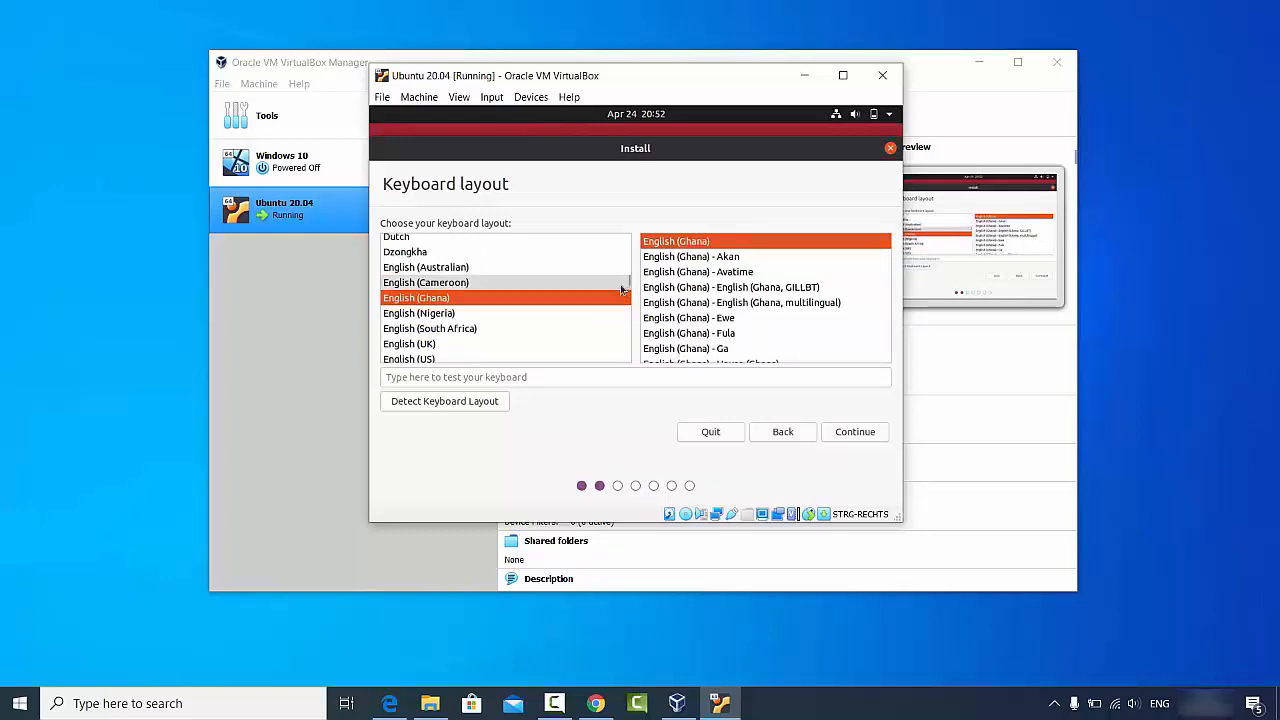
click(468, 327)
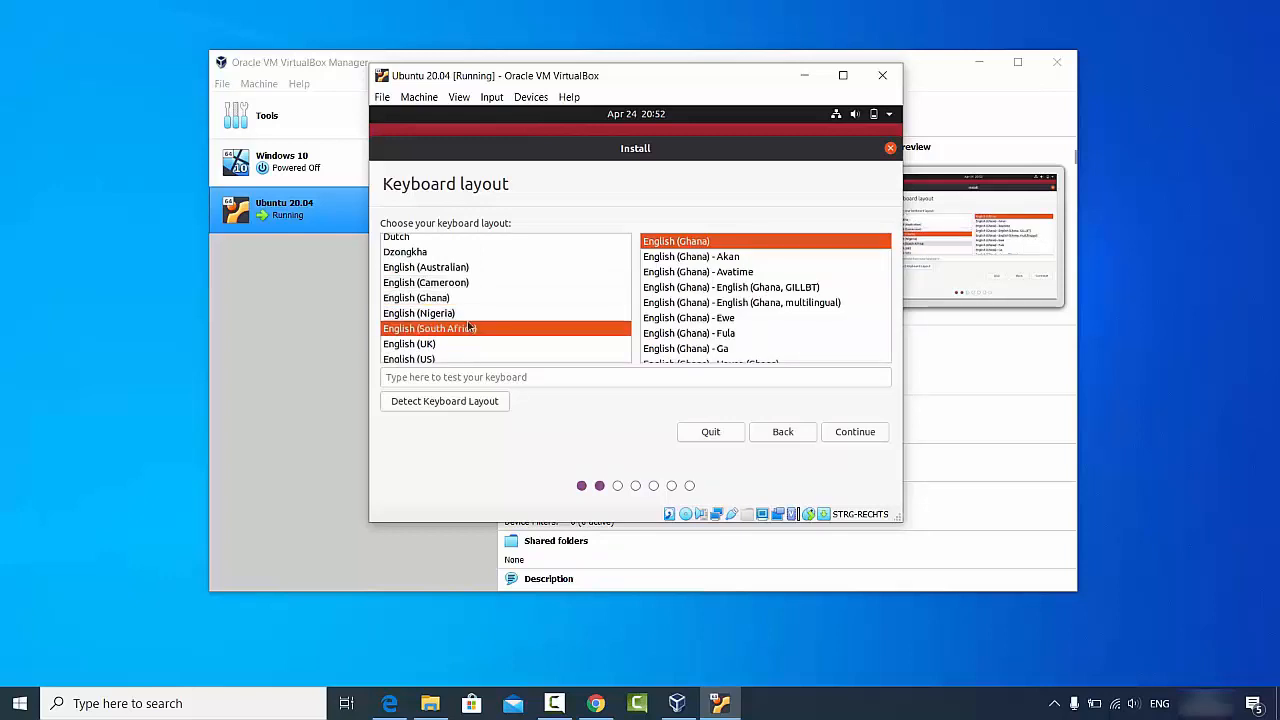
text(g)
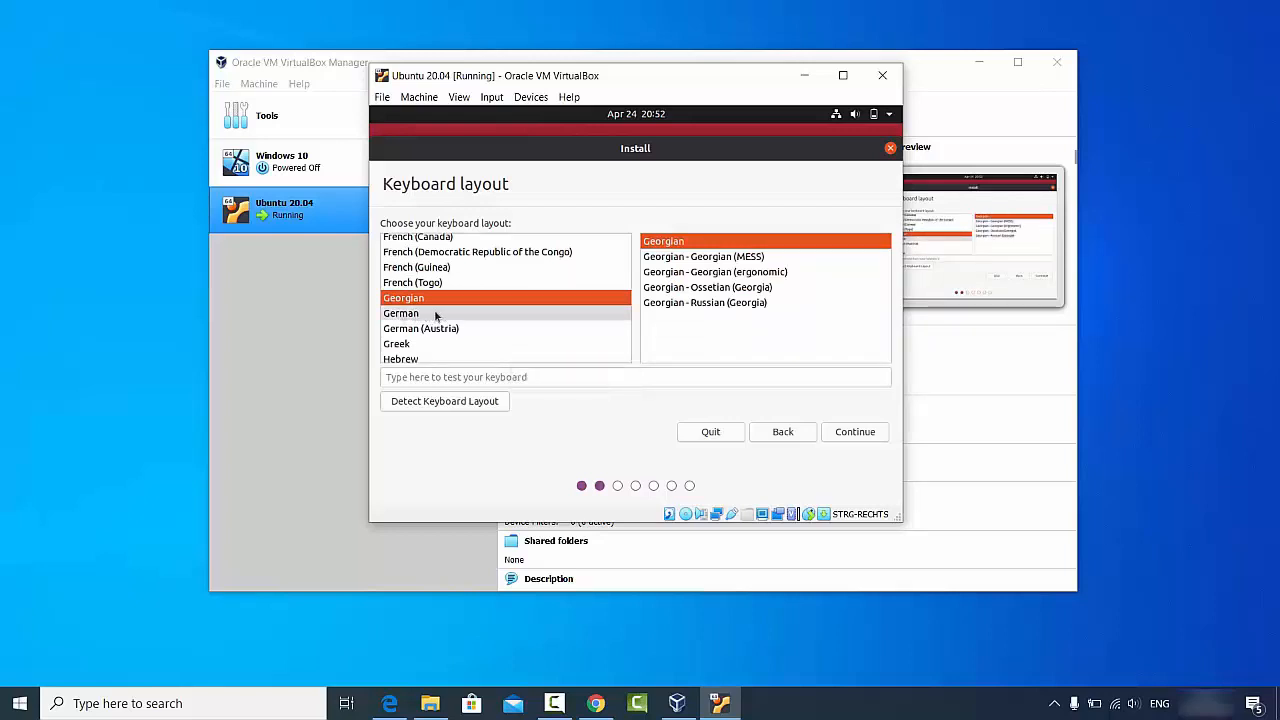
click(417, 316)
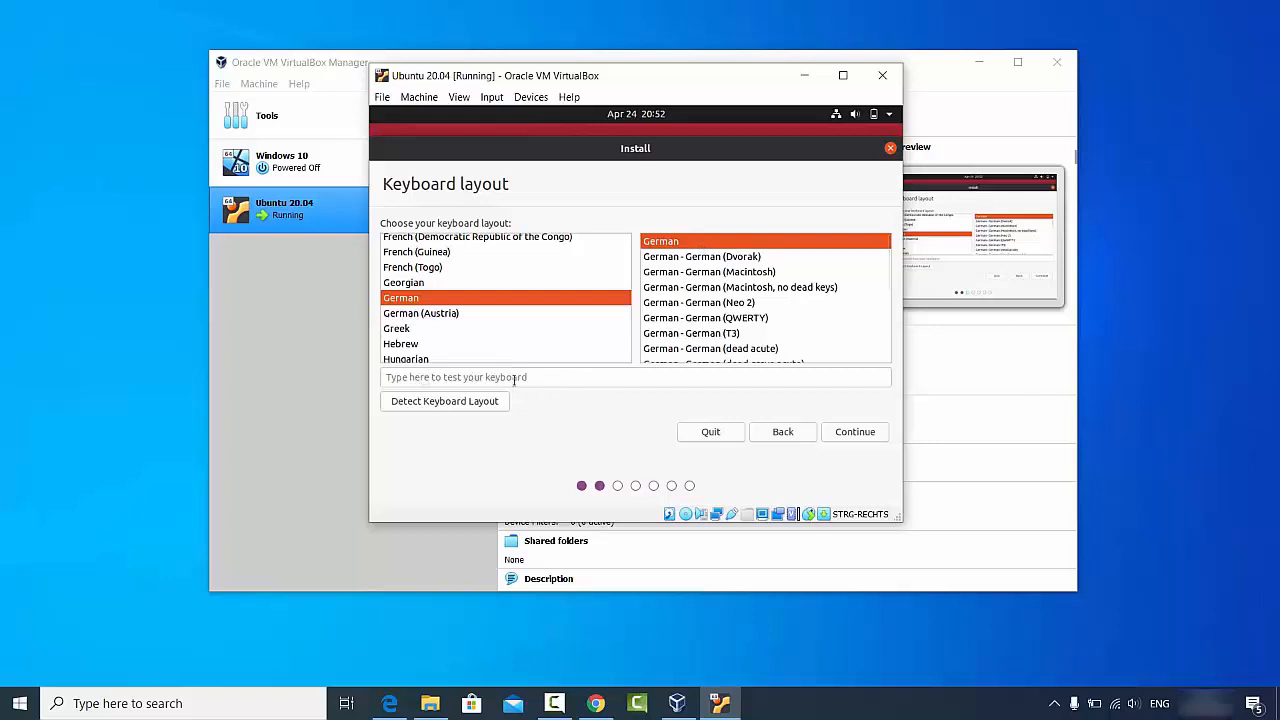
click(474, 377)
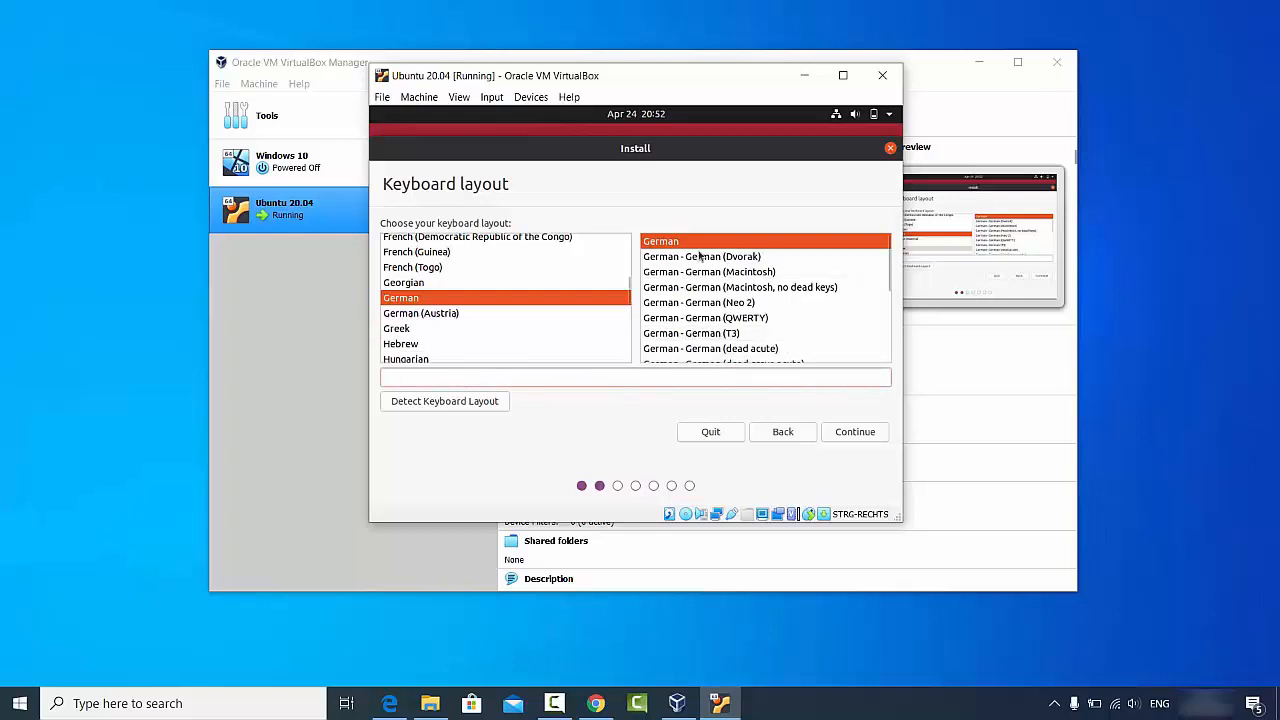
click(848, 434)
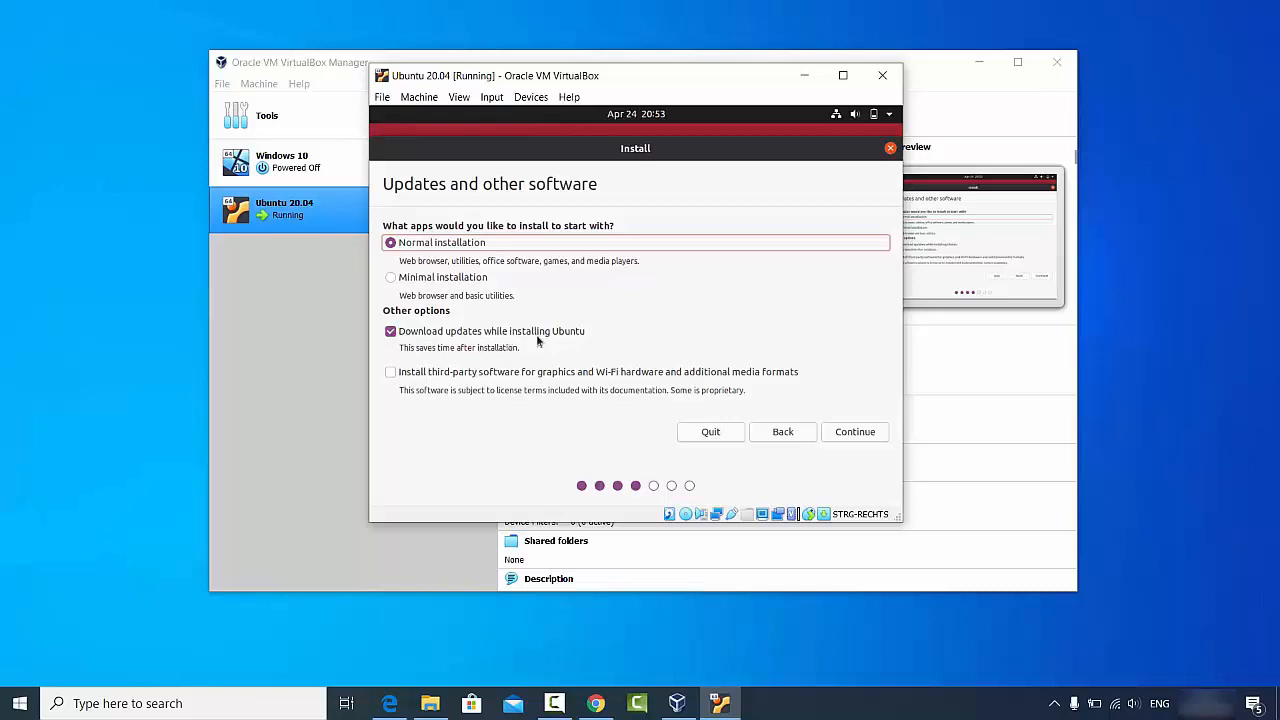
Step: Also install third-party software for graphics, Wi-Fi and media formats, then continue
click(392, 373)
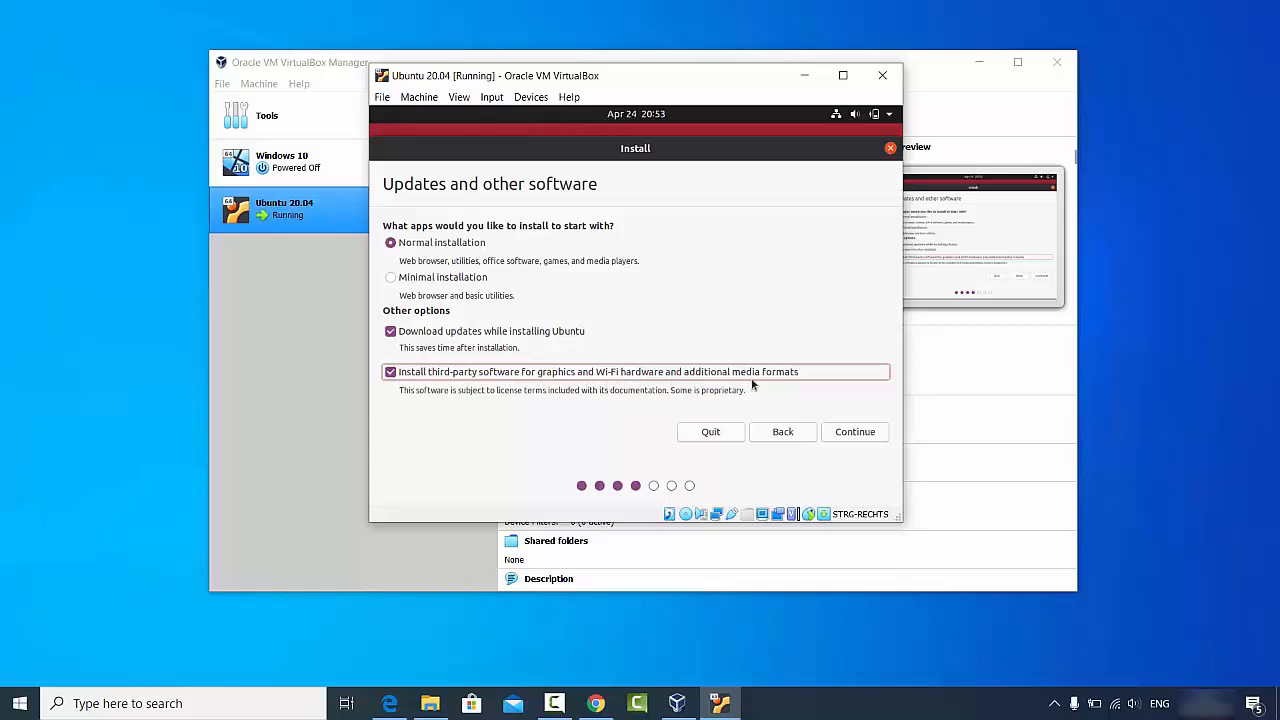
click(851, 432)
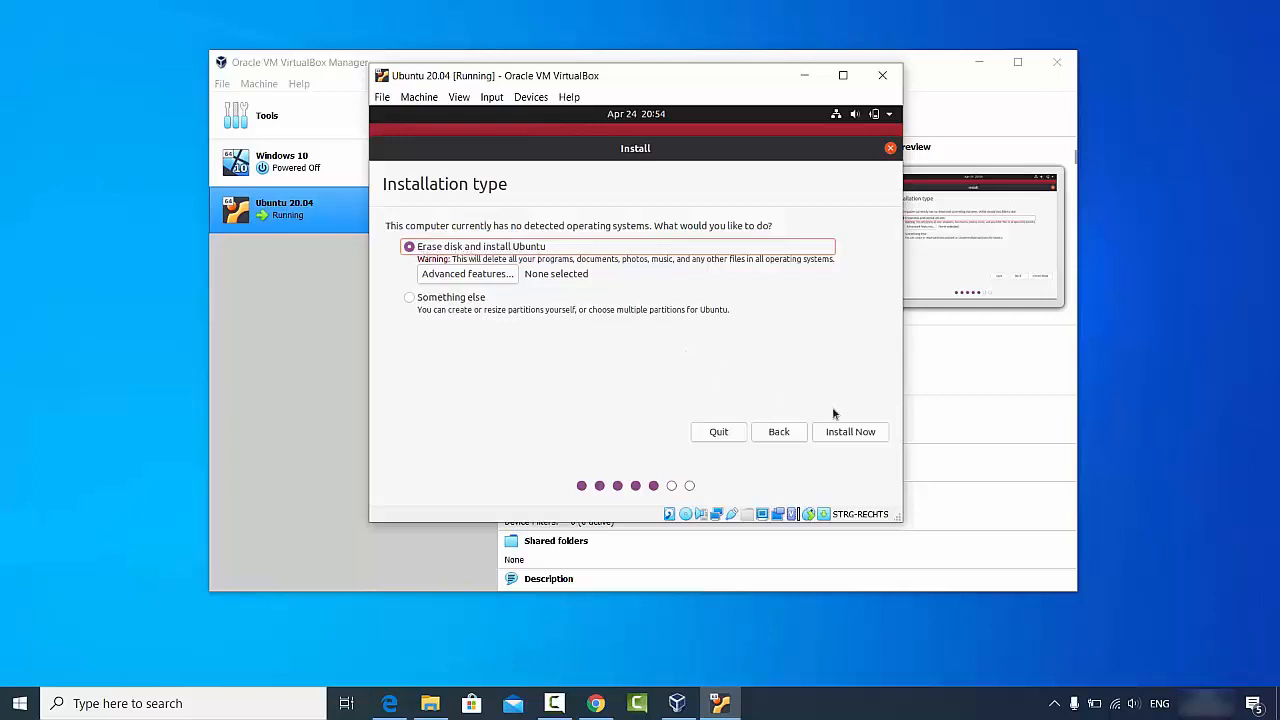
Step: Erase the whole disk for Ubuntu, confirm the partition changes, and keep Berlin as location
click(851, 435)
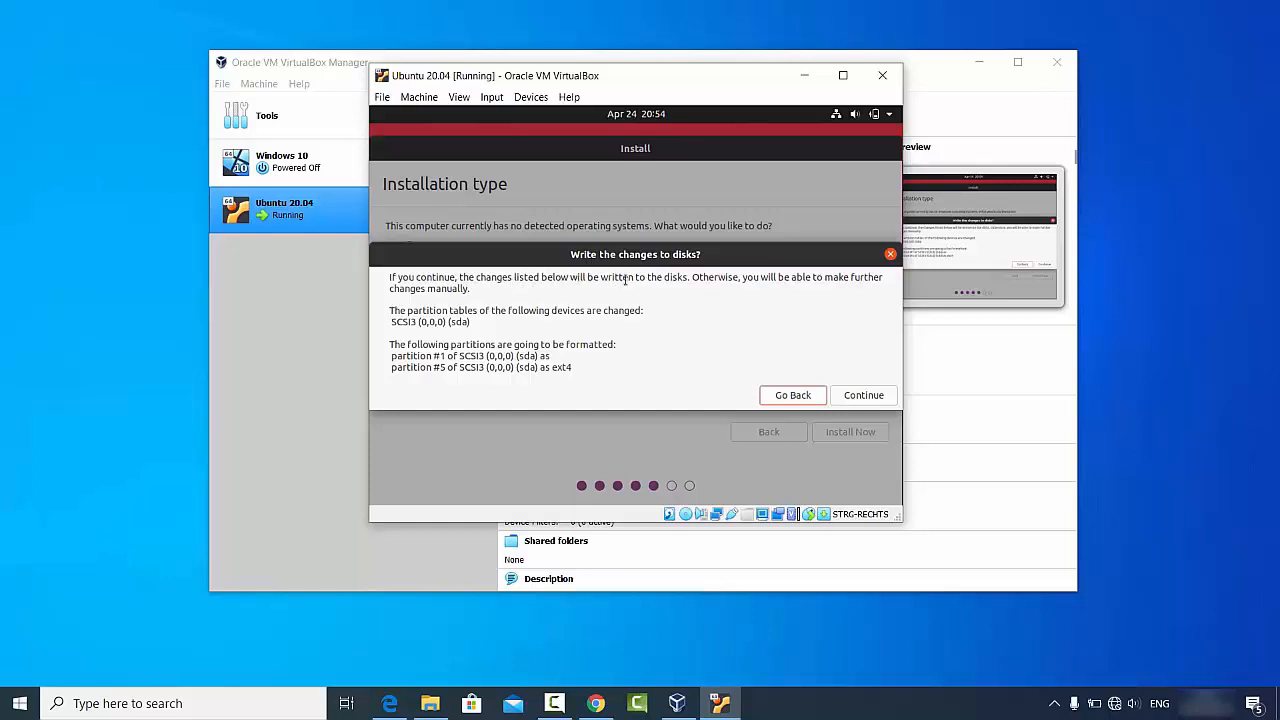
click(876, 398)
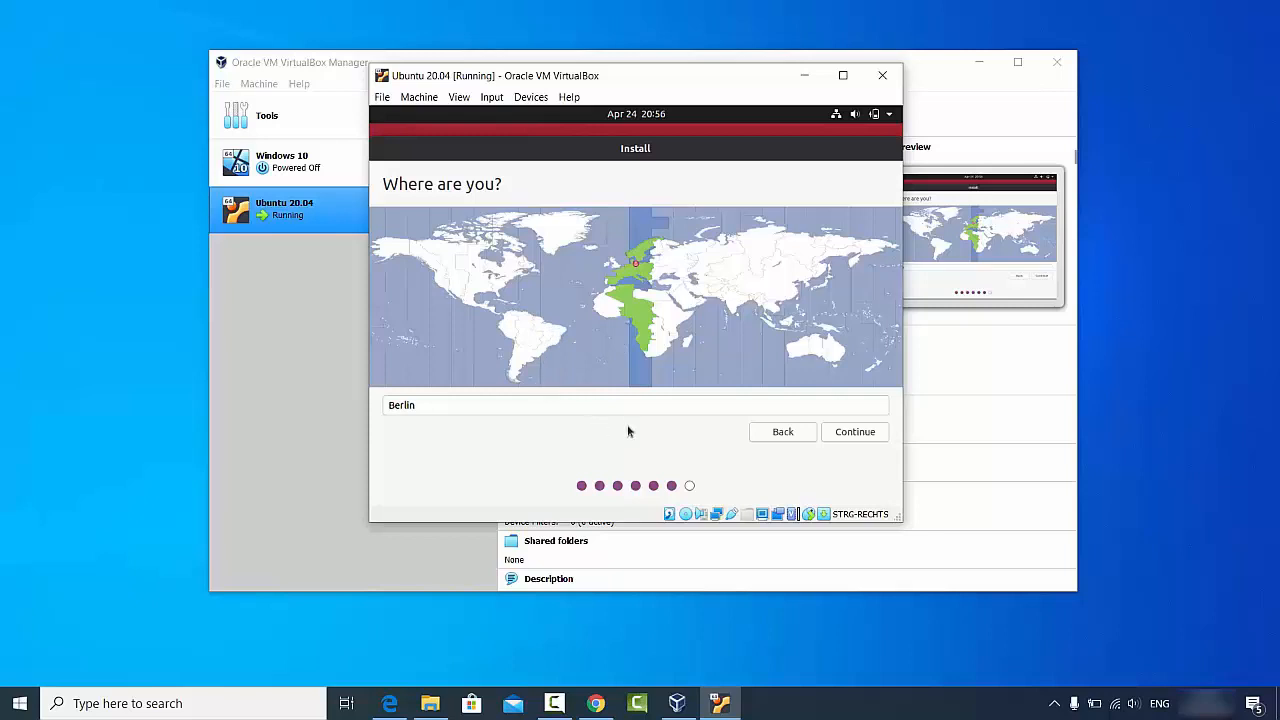
click(845, 436)
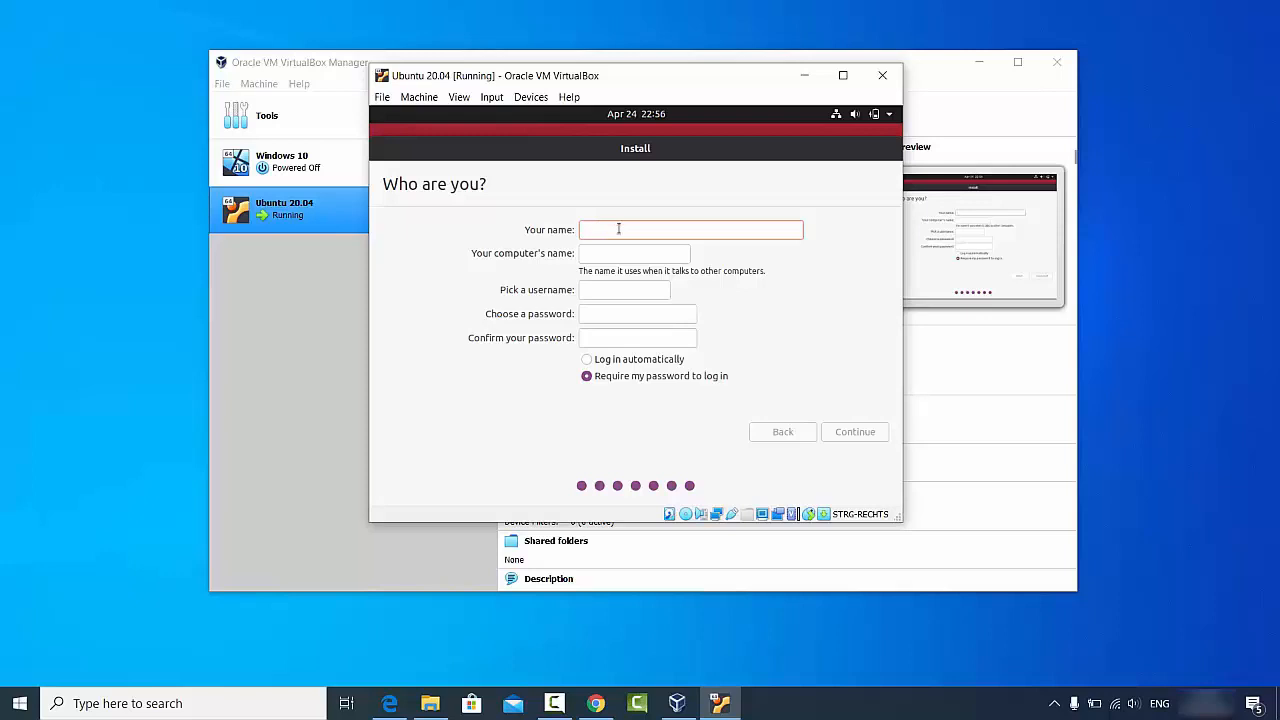
Step: Enter the user's name, drop '-VirtualBox' from the computer name, and set a matching password
text(codebind)
double_click(643, 253)
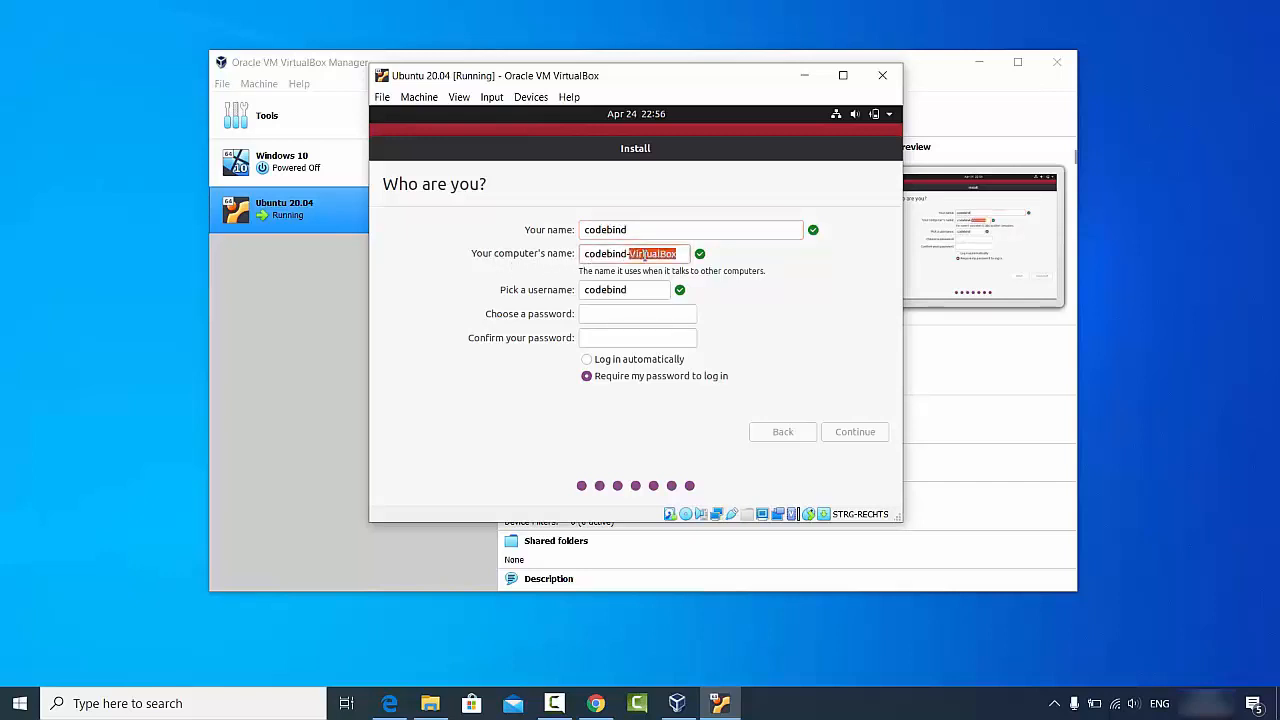
key(BackSpace)
key(BackSpace)
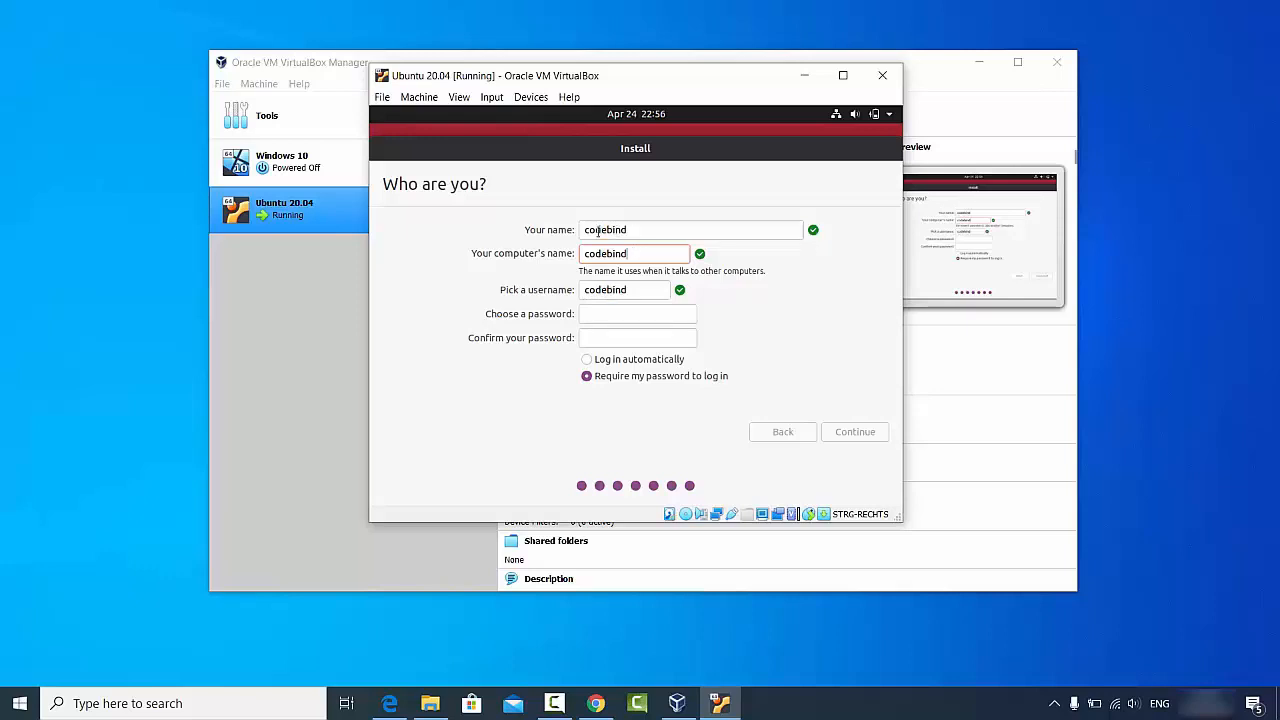
click(627, 289)
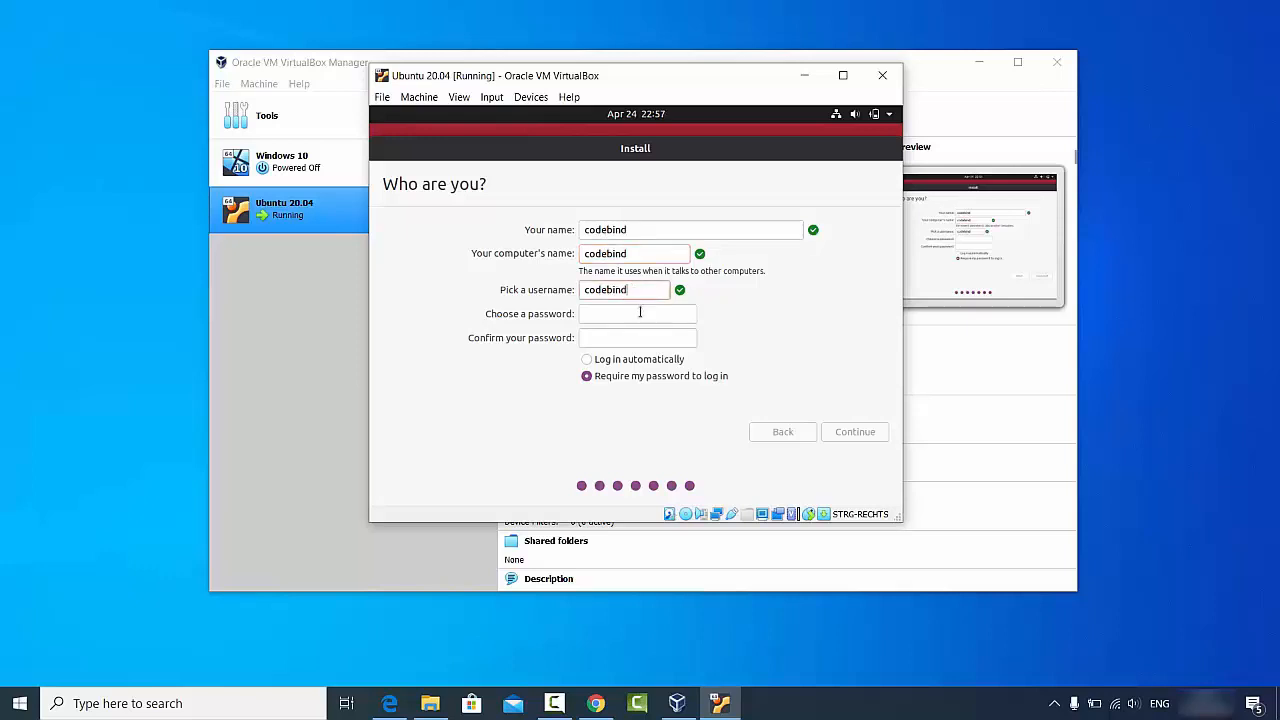
click(640, 313)
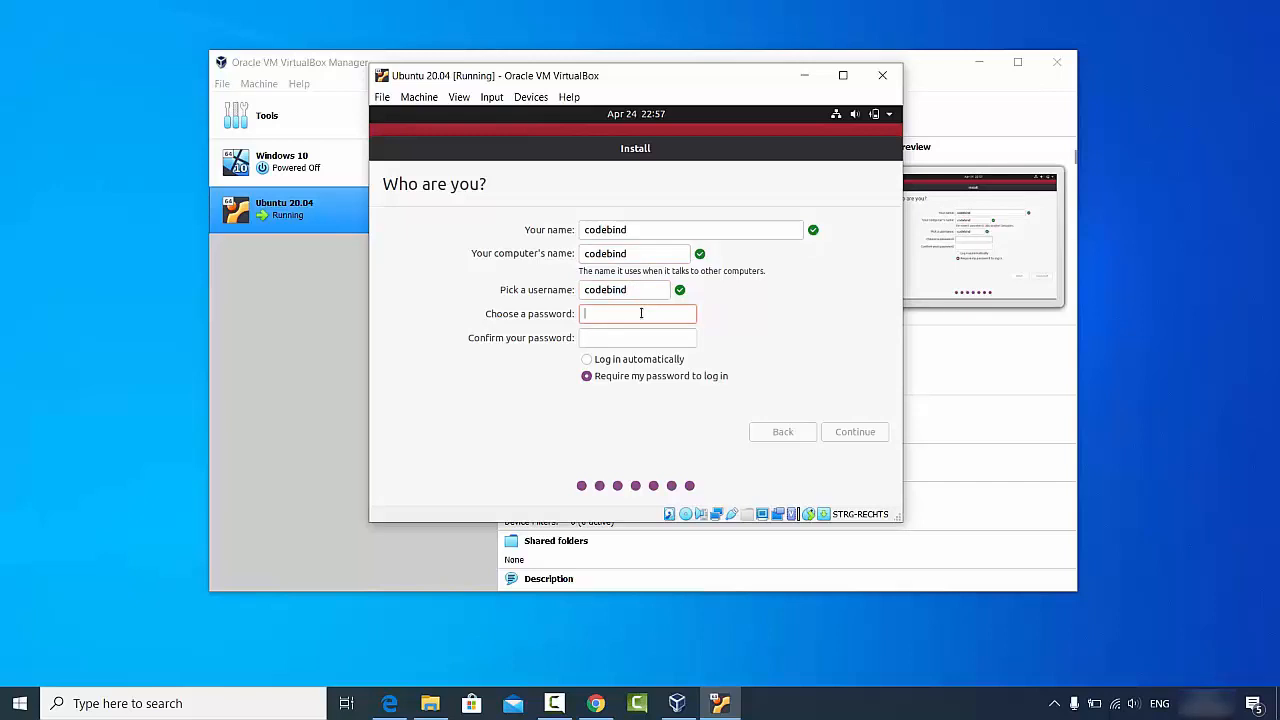
text(******)
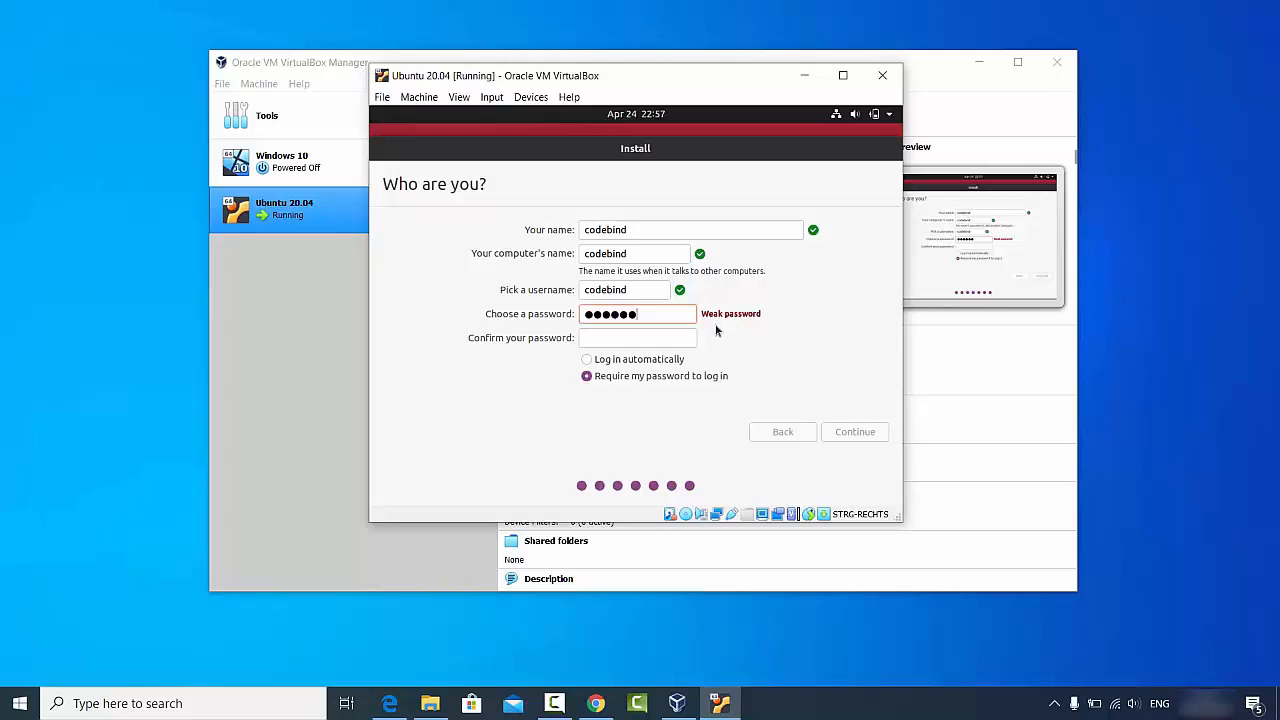
click(660, 338)
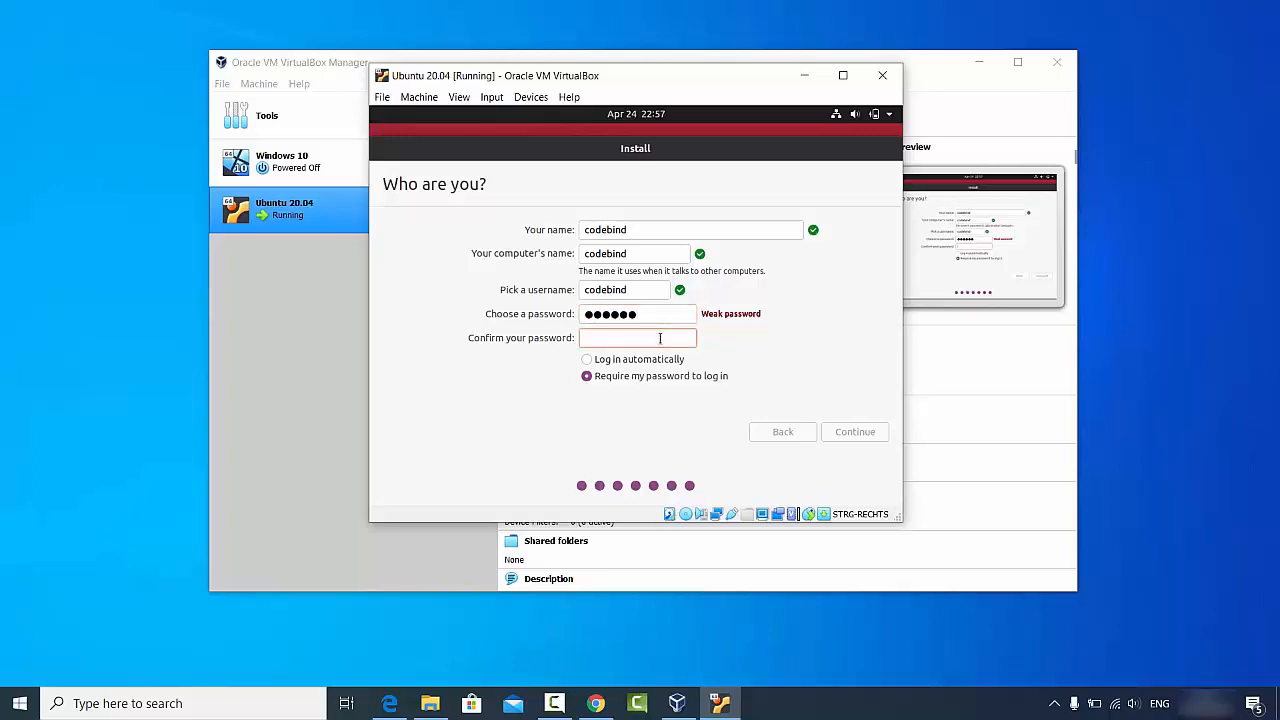
text(123456)
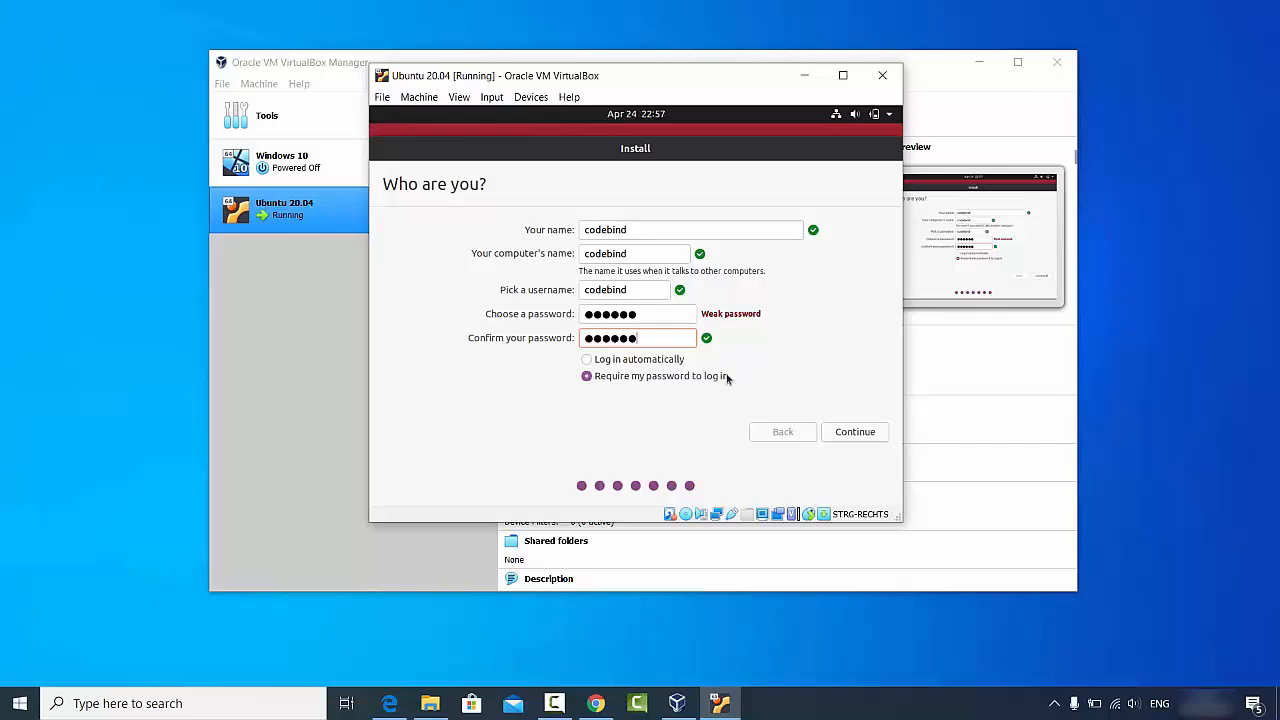
Step: Confirm the account details and let the installation run until Installation Complete appears
click(848, 433)
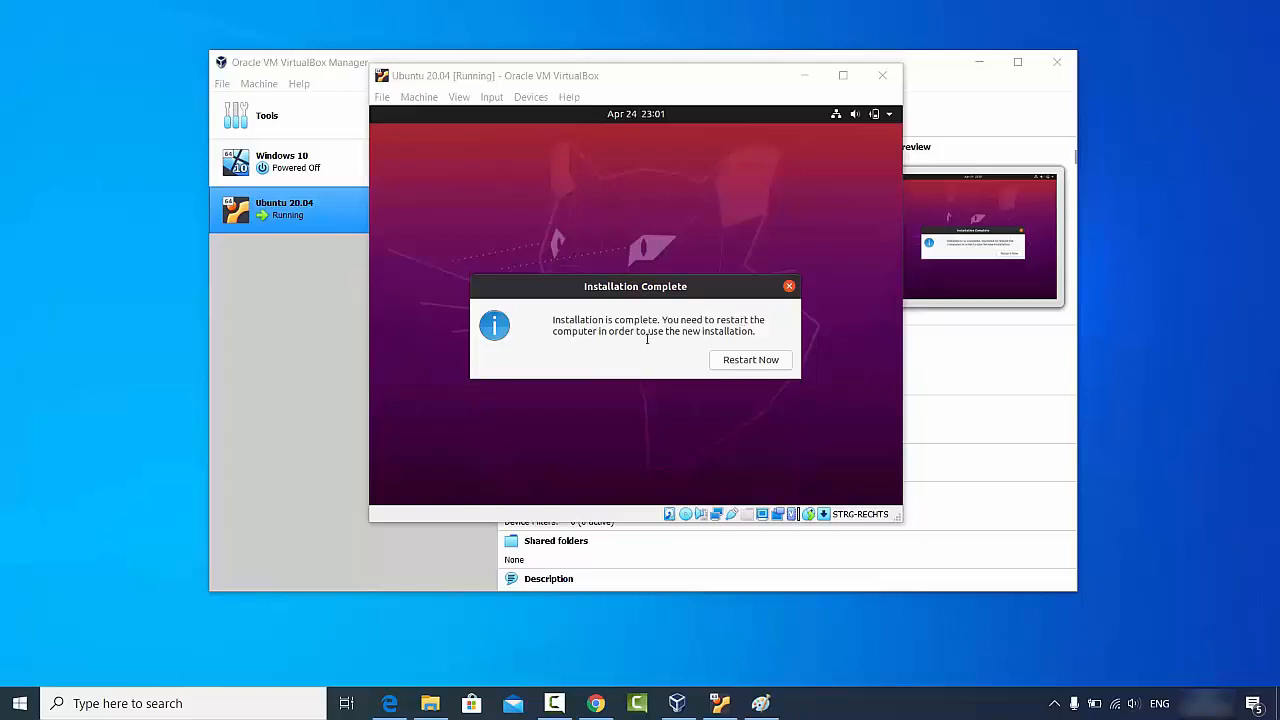
Step: Reboot into the installed Ubuntu, dismiss the mouse integration notice, and log in with the password
click(743, 363)
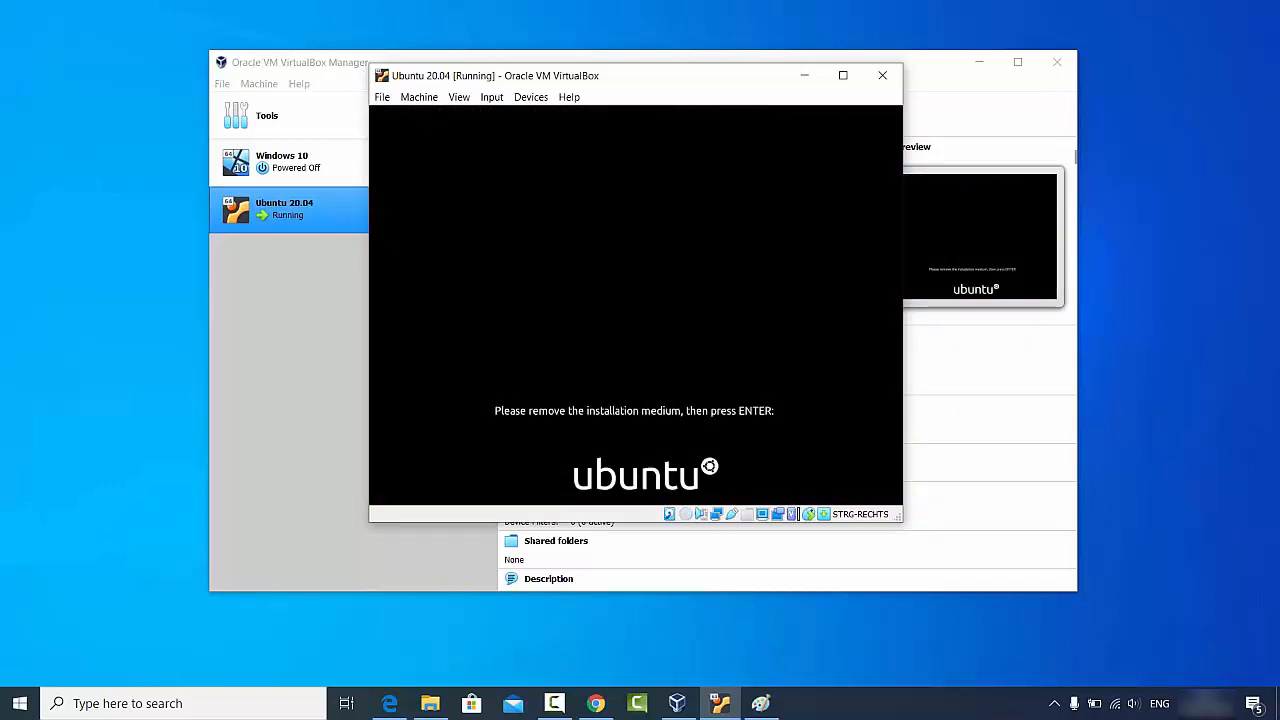
key(Return)
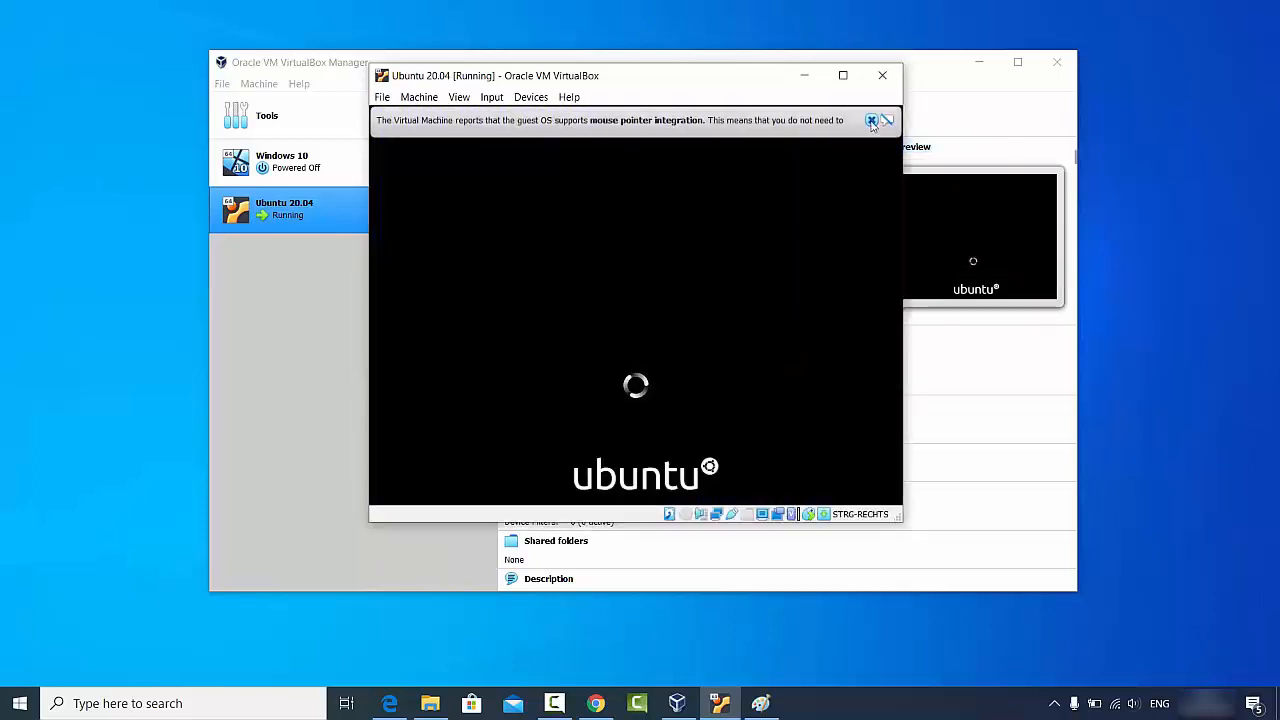
click(872, 121)
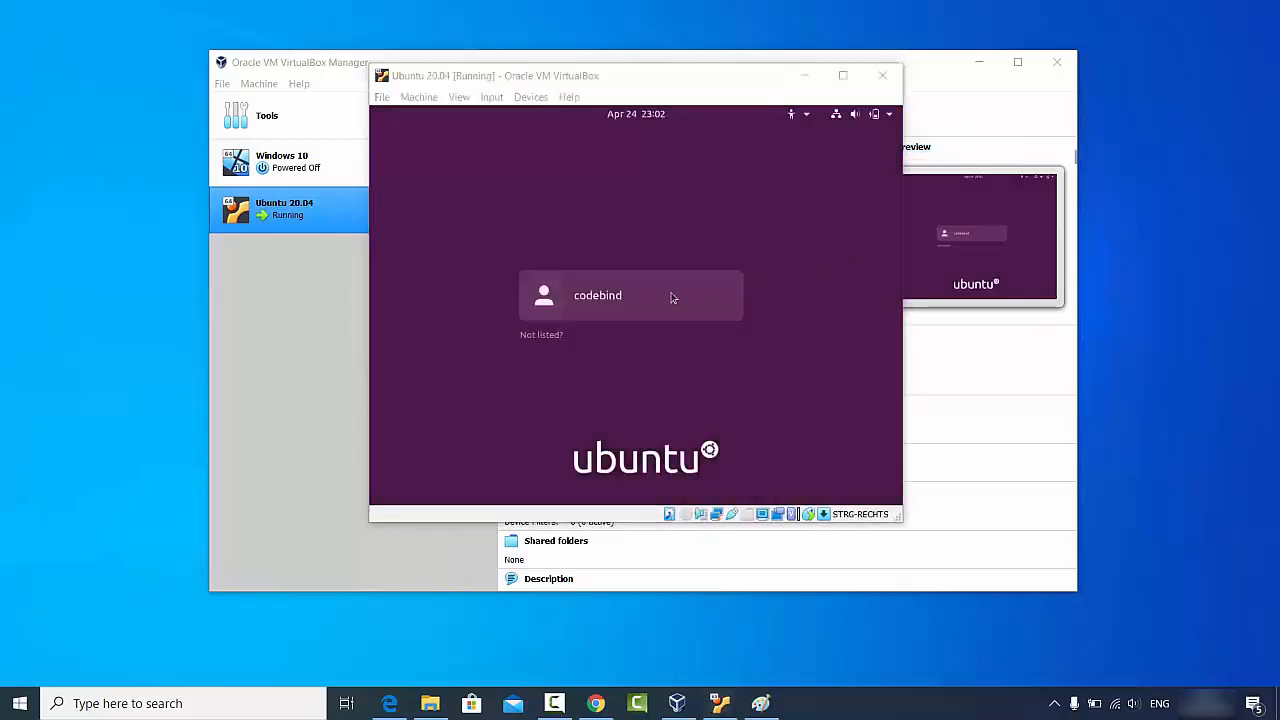
click(607, 297)
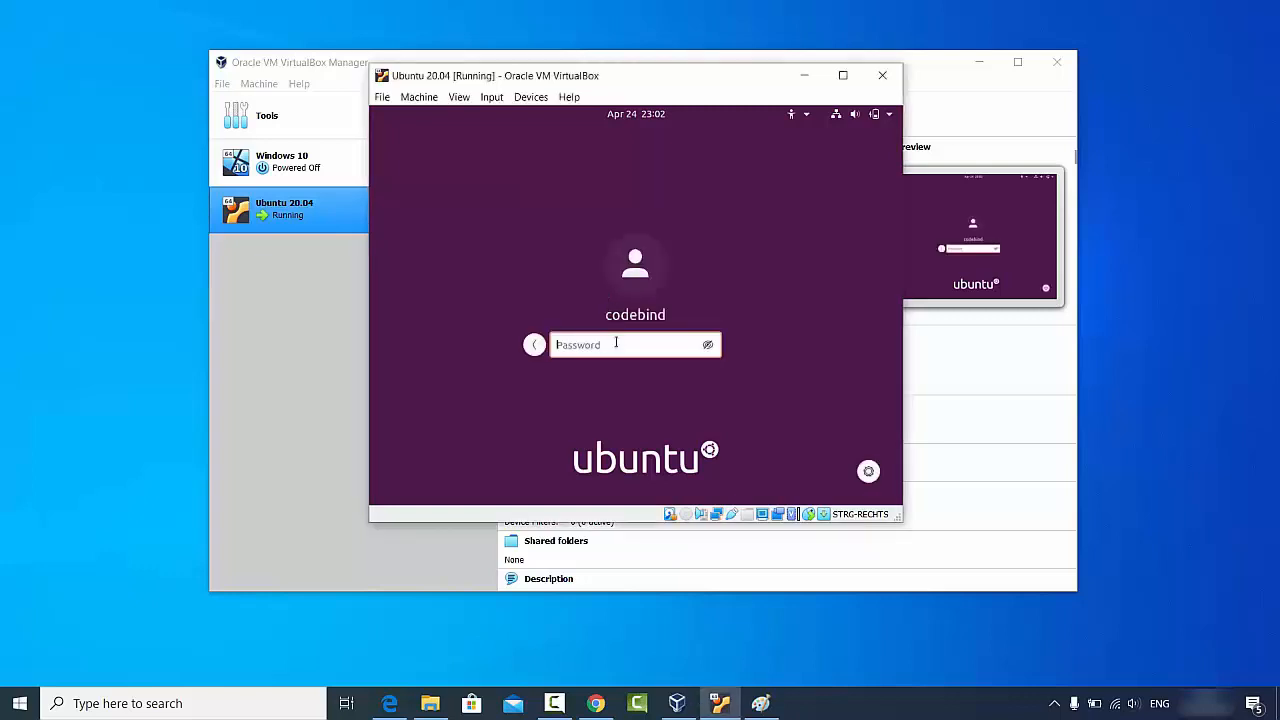
text(•)
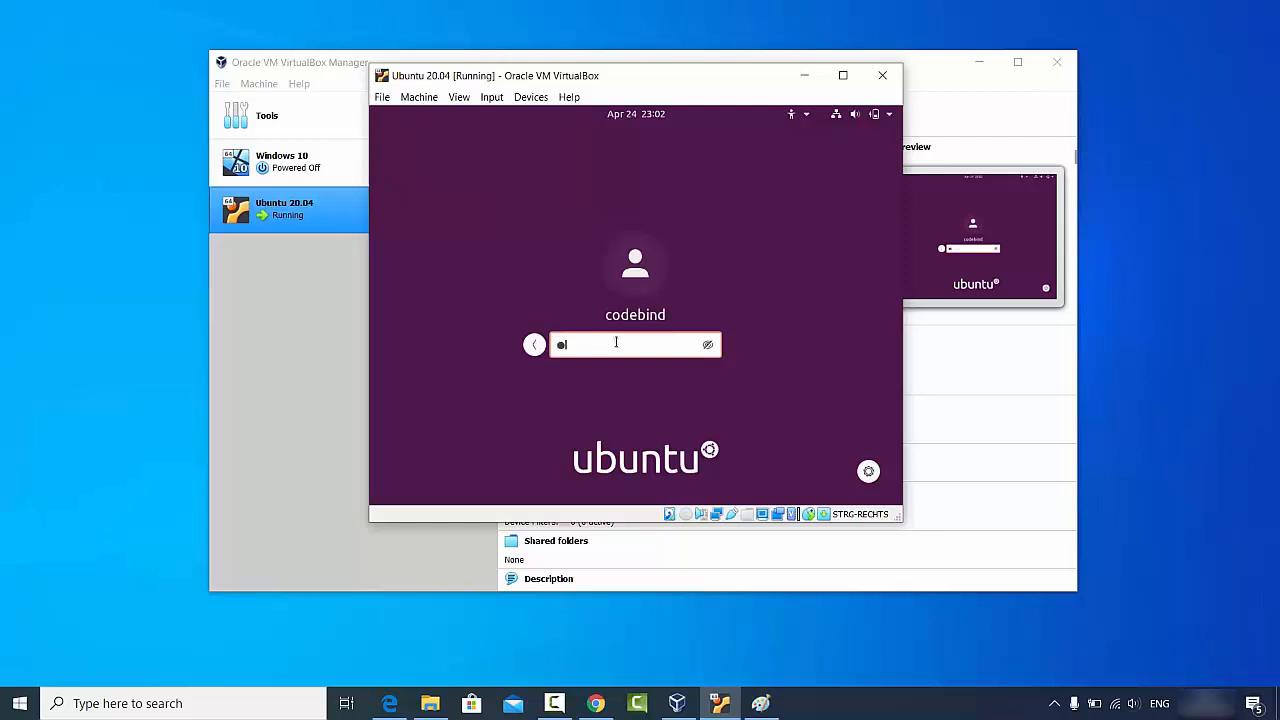
text(•••••)
key(Return)
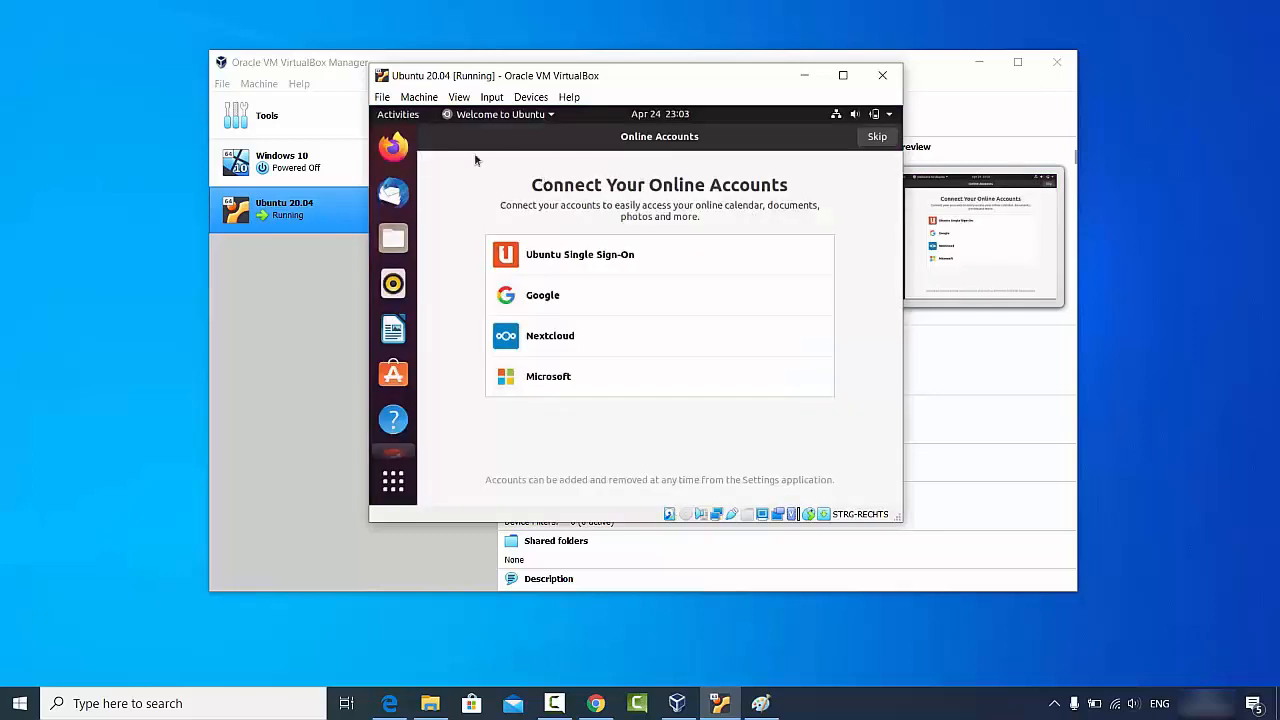
Step: Skip past the Online Accounts, Livepatch and Help improve Ubuntu pages, then maximize the VM window
click(876, 138)
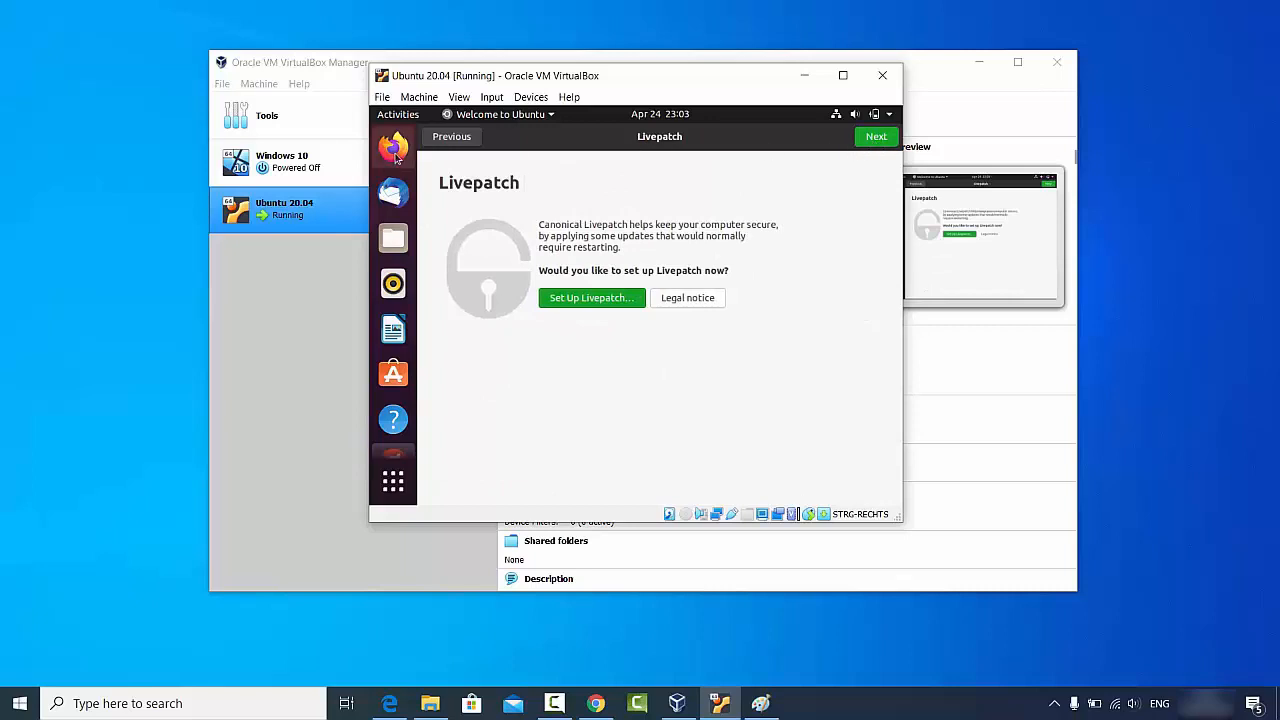
click(876, 138)
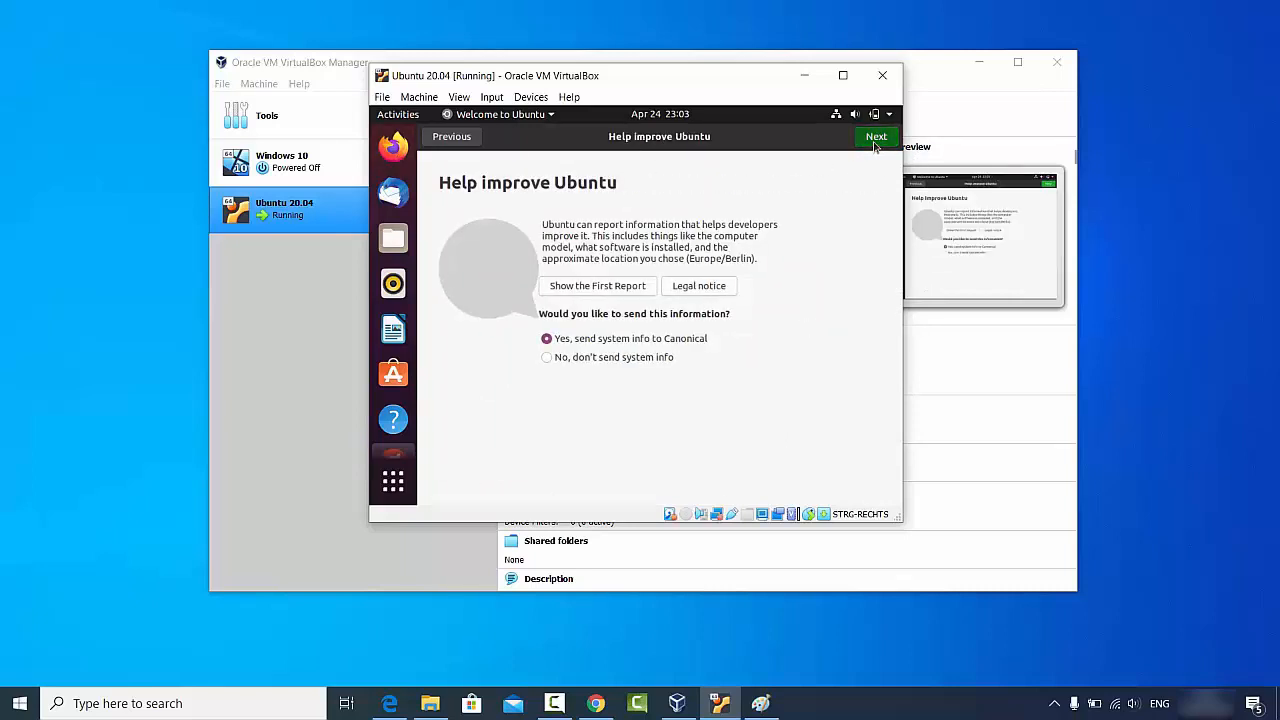
click(876, 138)
click(874, 140)
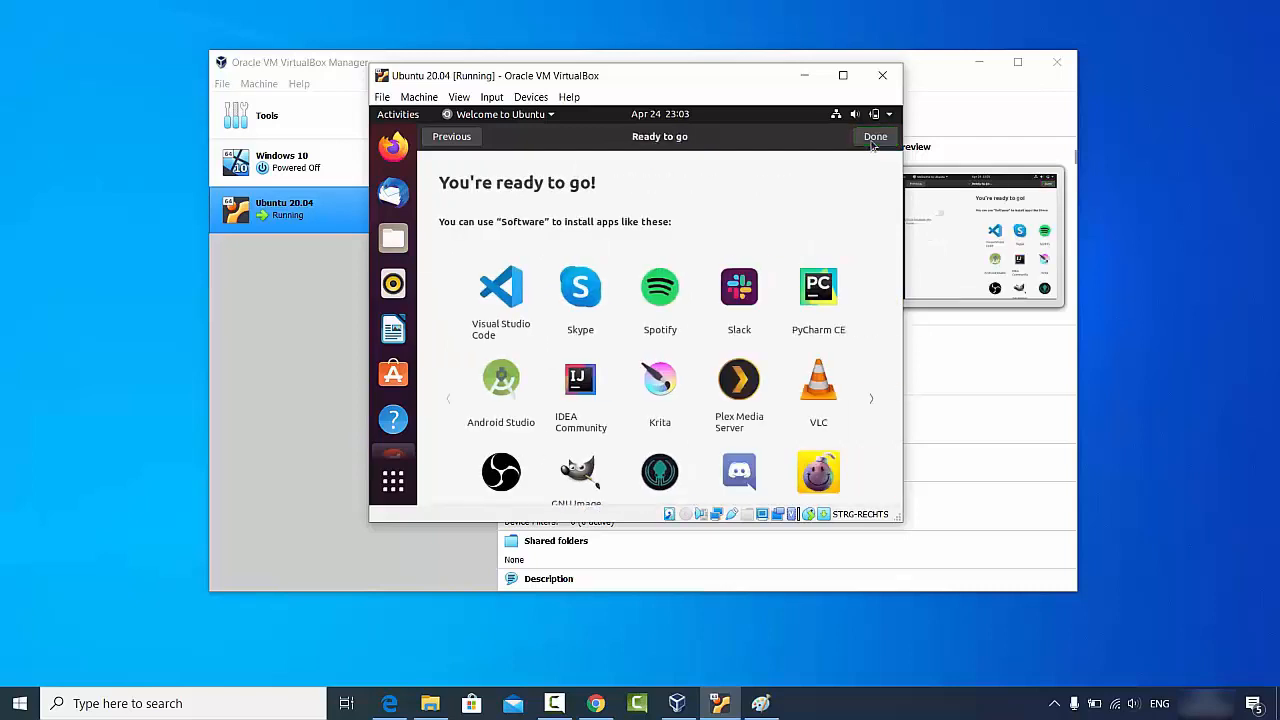
click(874, 140)
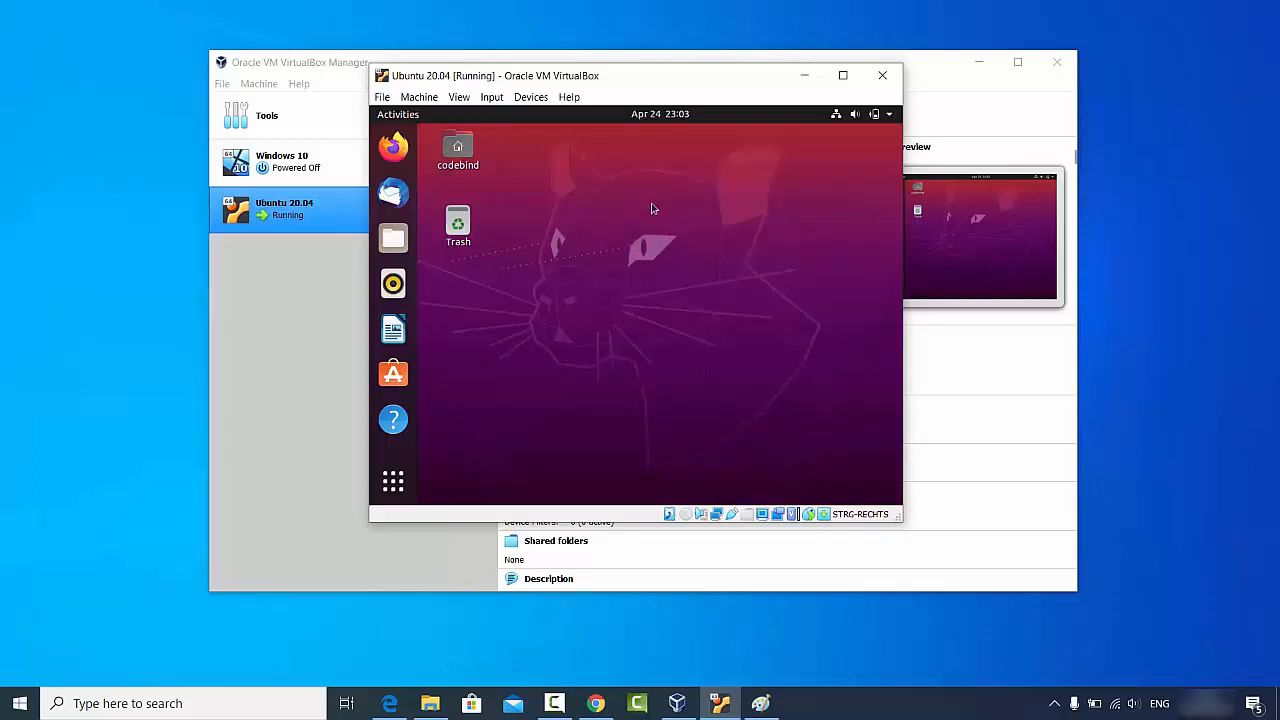
click(841, 85)
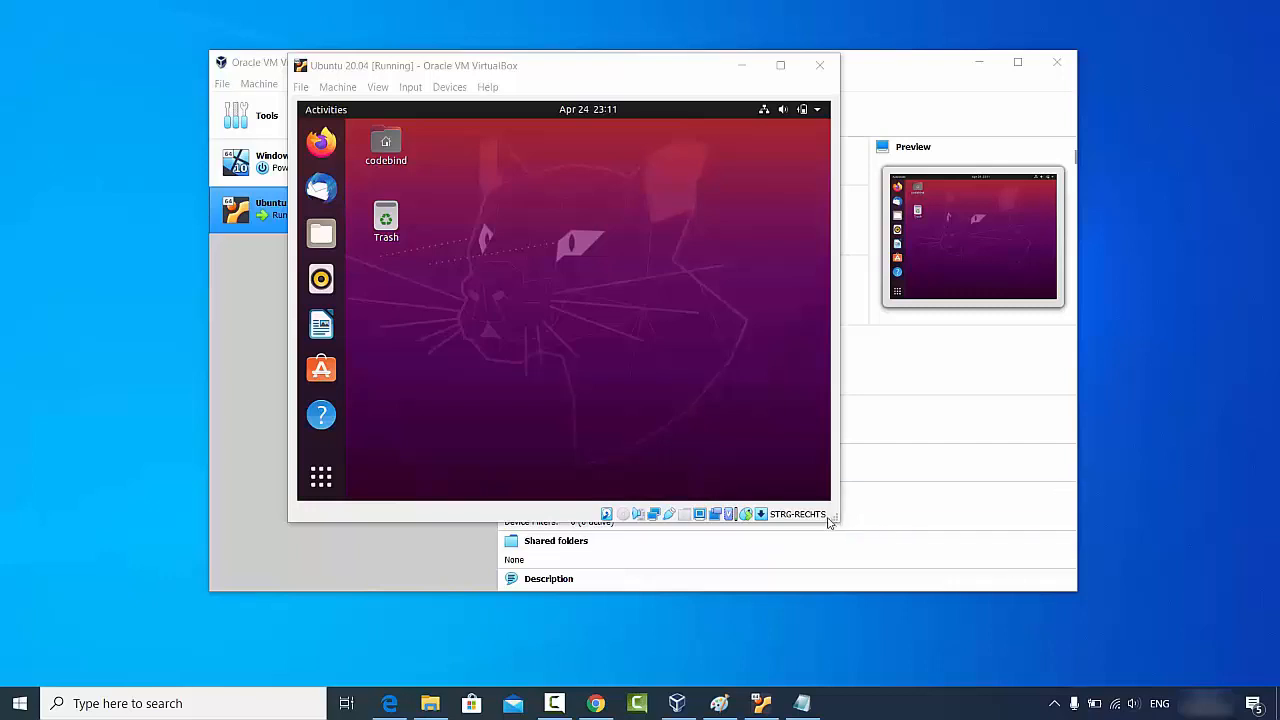
Step: Enlarge the VM window slightly and search the applications overview for 'terminal'
drag(831, 520, 841, 521)
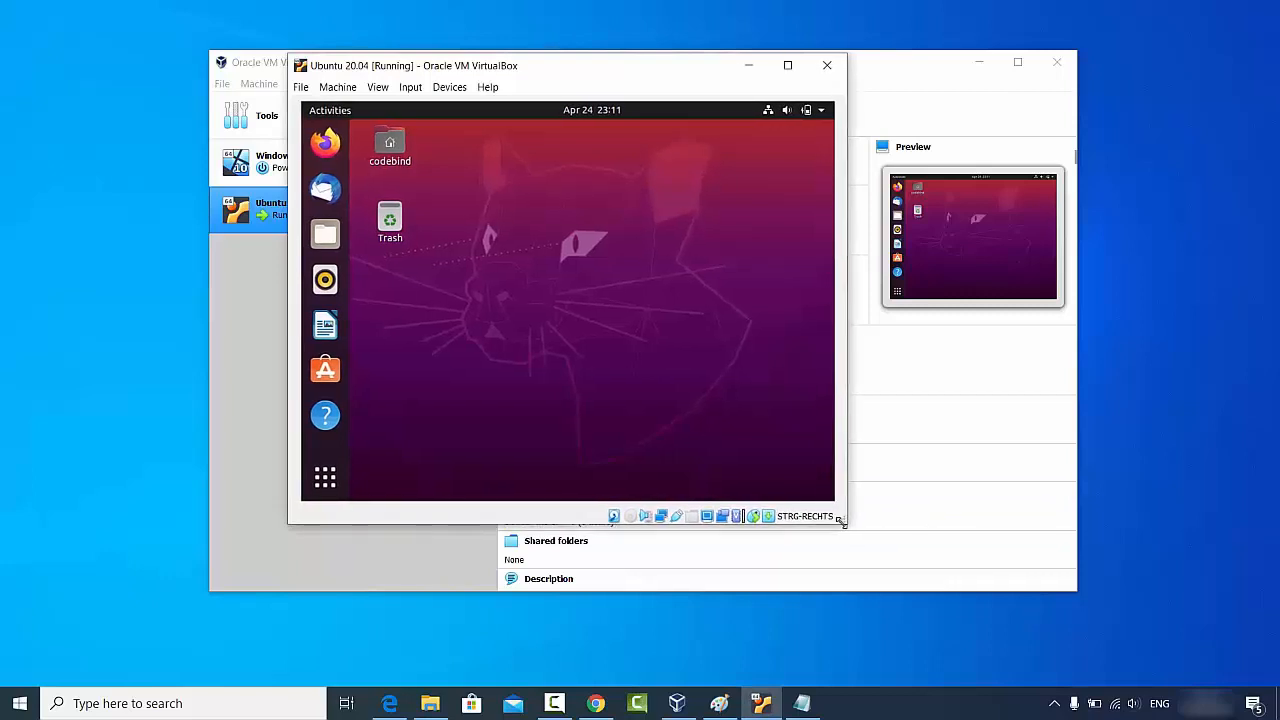
click(326, 476)
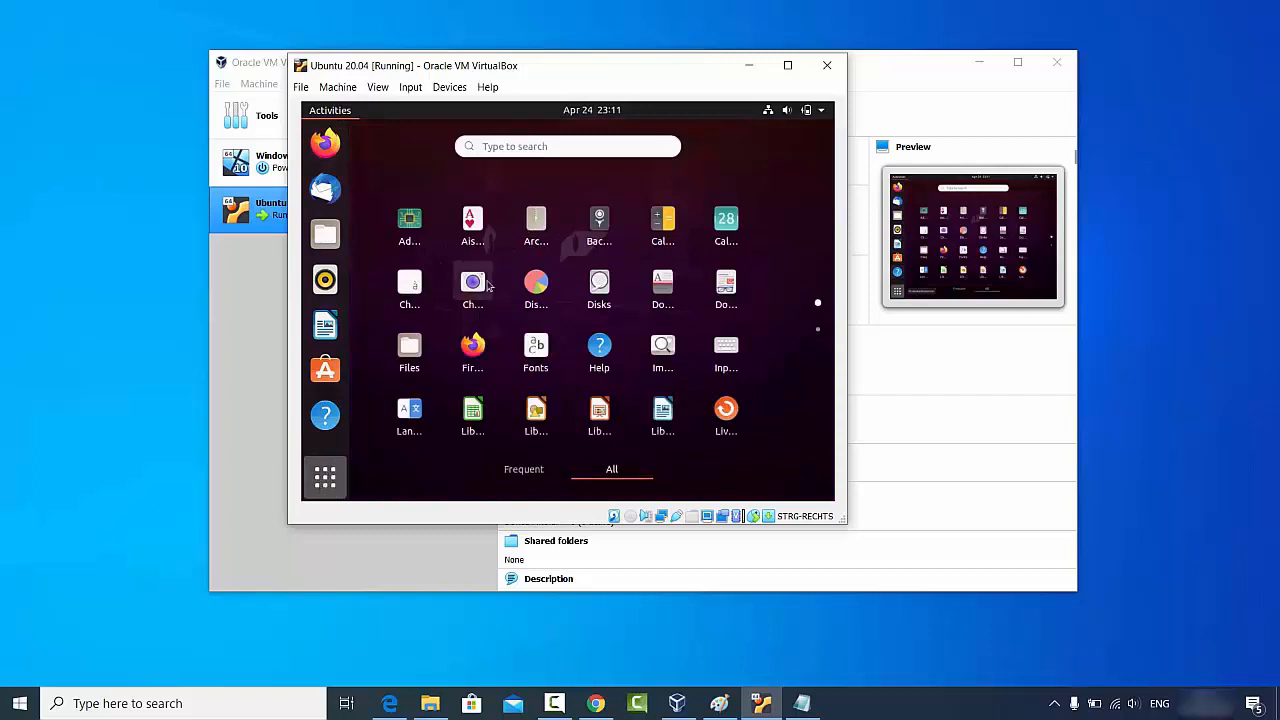
click(563, 146)
text(te)
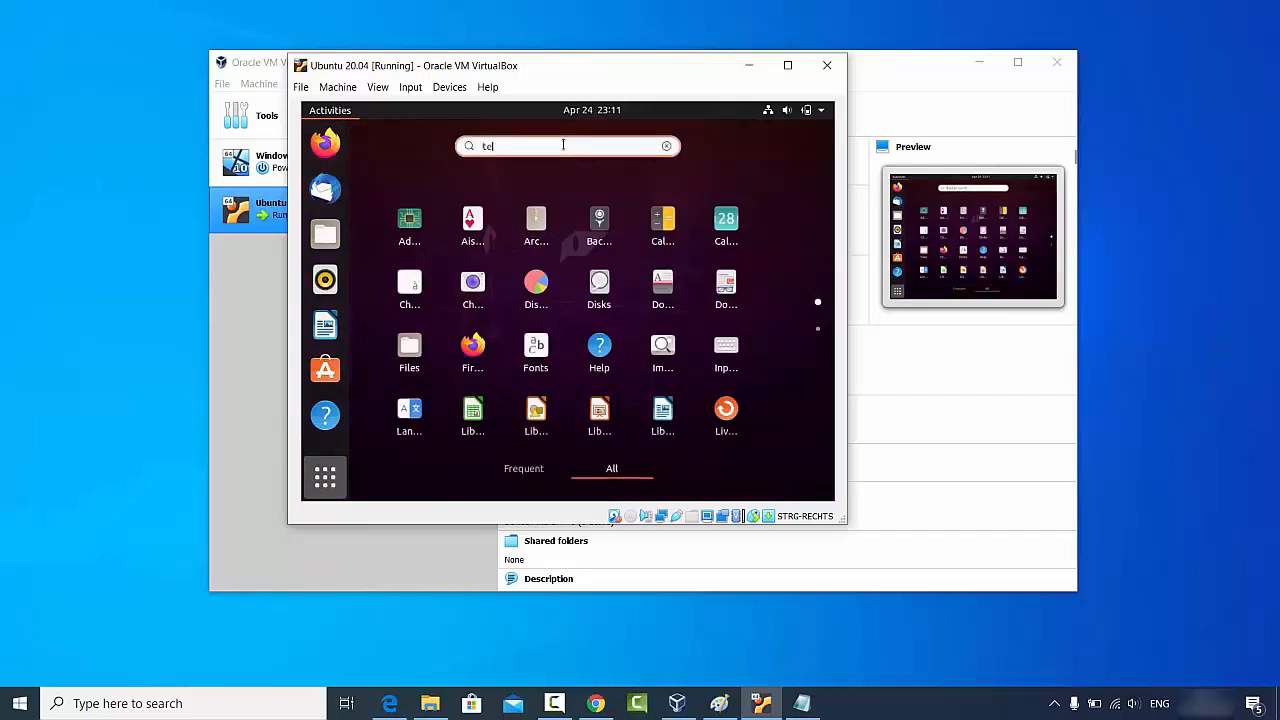
text(rminall)
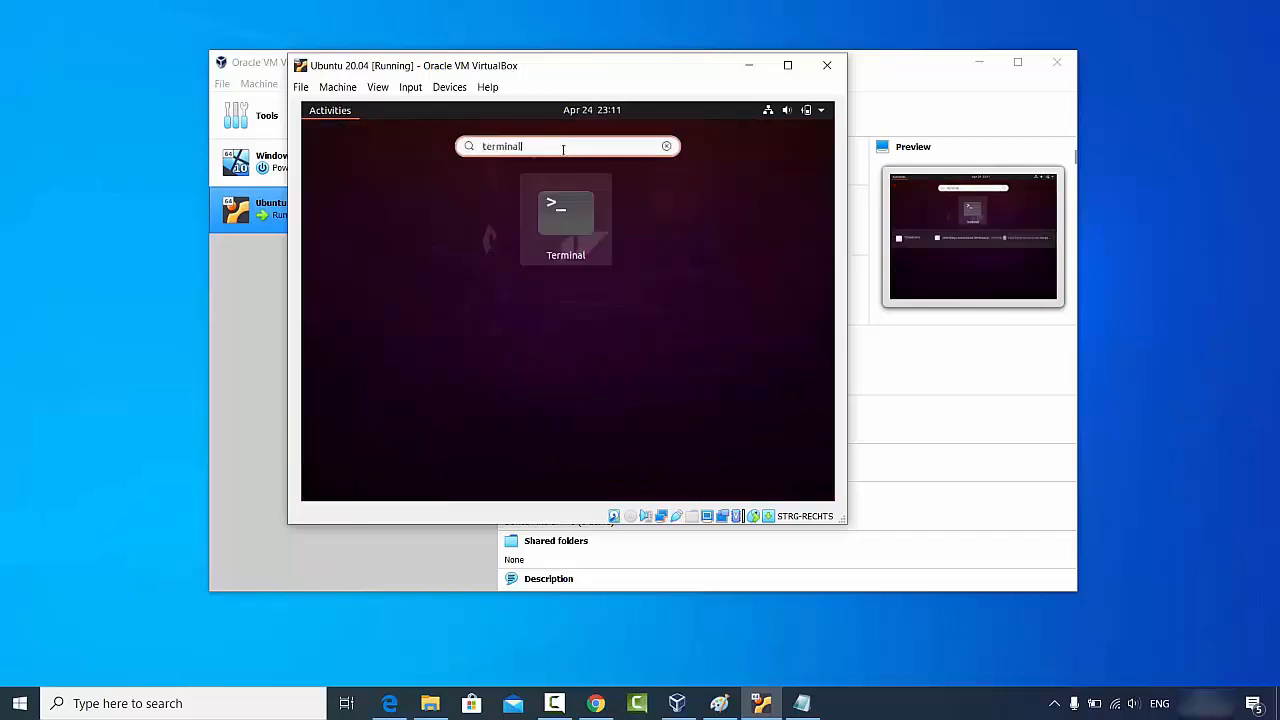
Step: Launch Terminal and paste 'sudo apt install build-essential dkms linux-headers-$(uname -r)' at the prompt
click(564, 215)
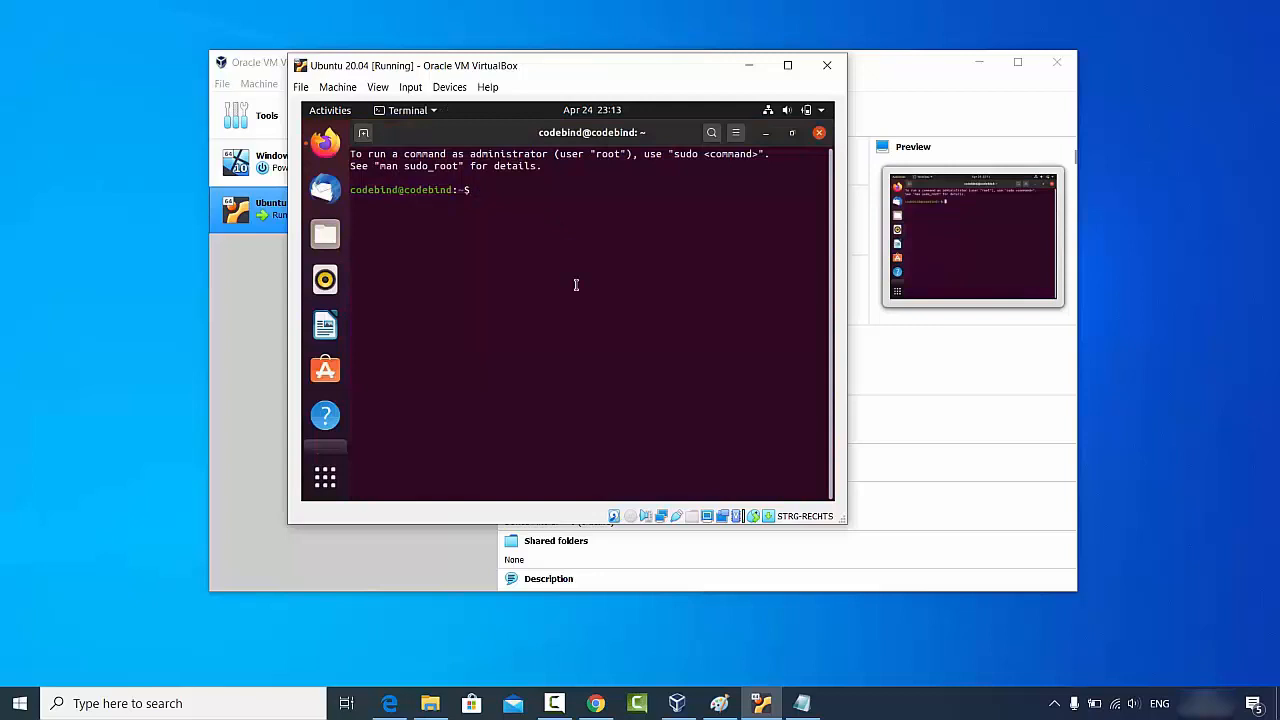
text(sudo apt install build-essential dkms linux-headers-$(uname -r))
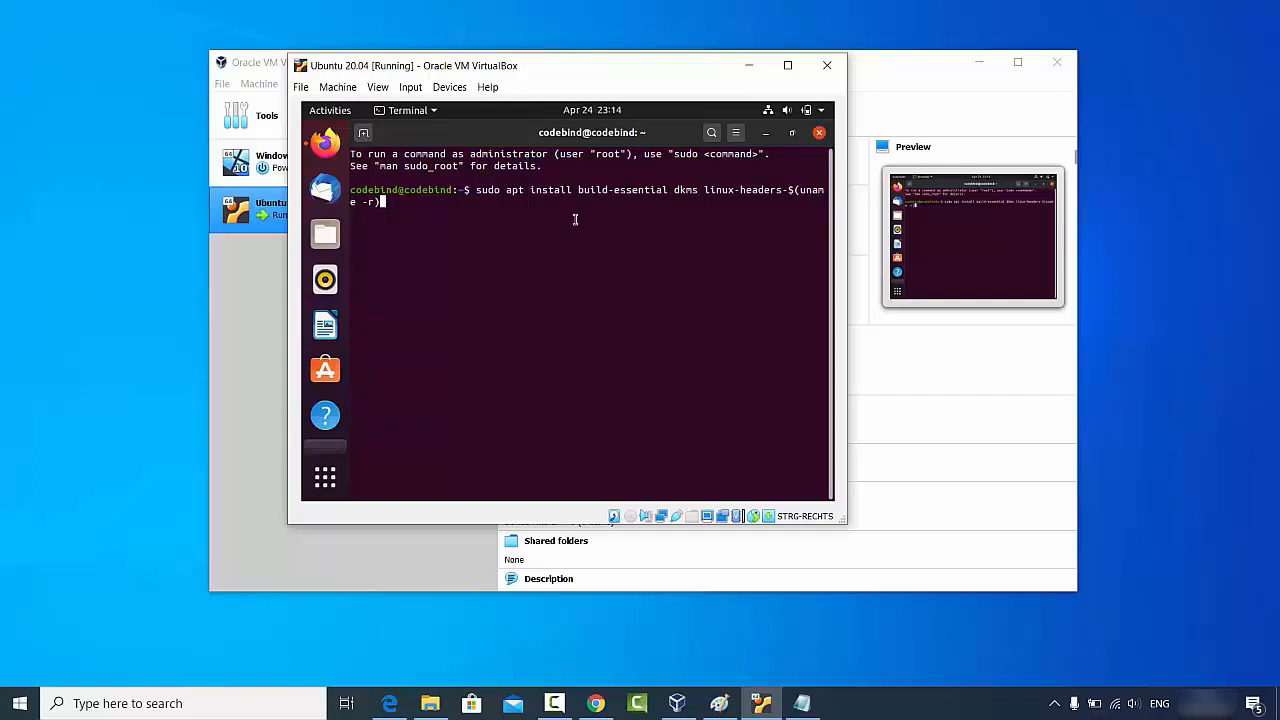
Step: Run the install with the sudo password, approve the packages with y, then close Terminal
key(Return)
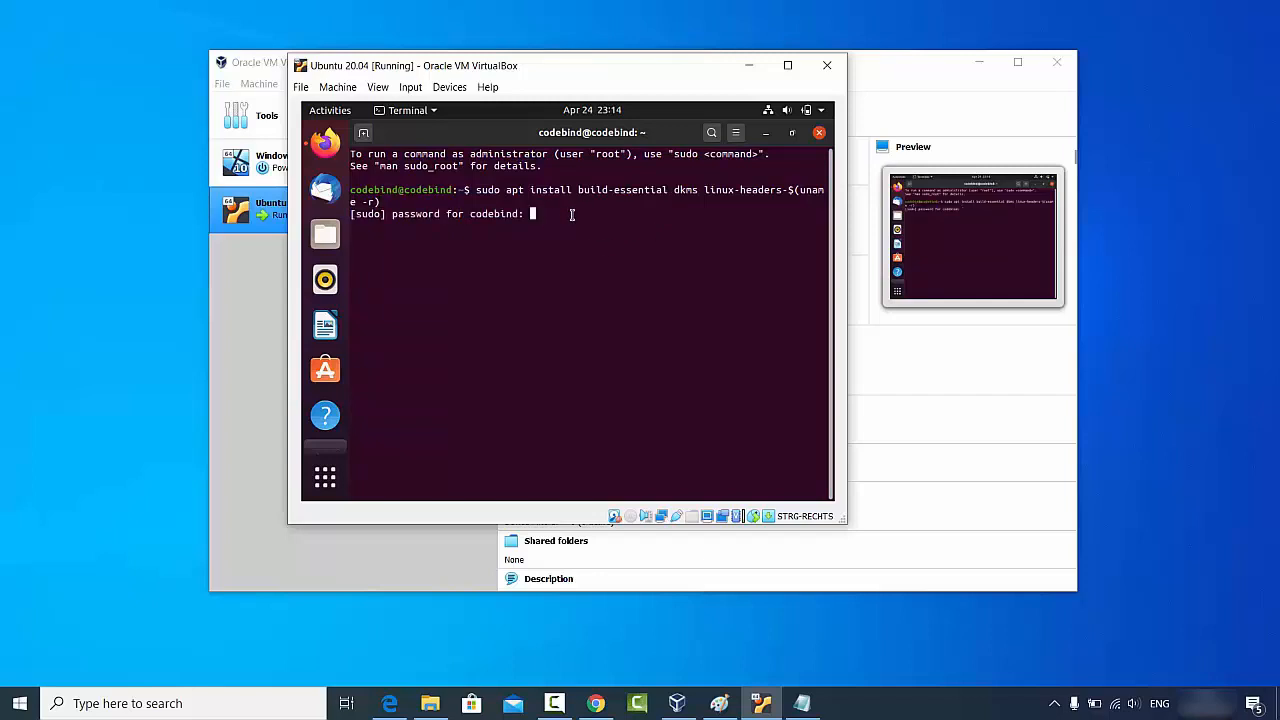
key(Return)
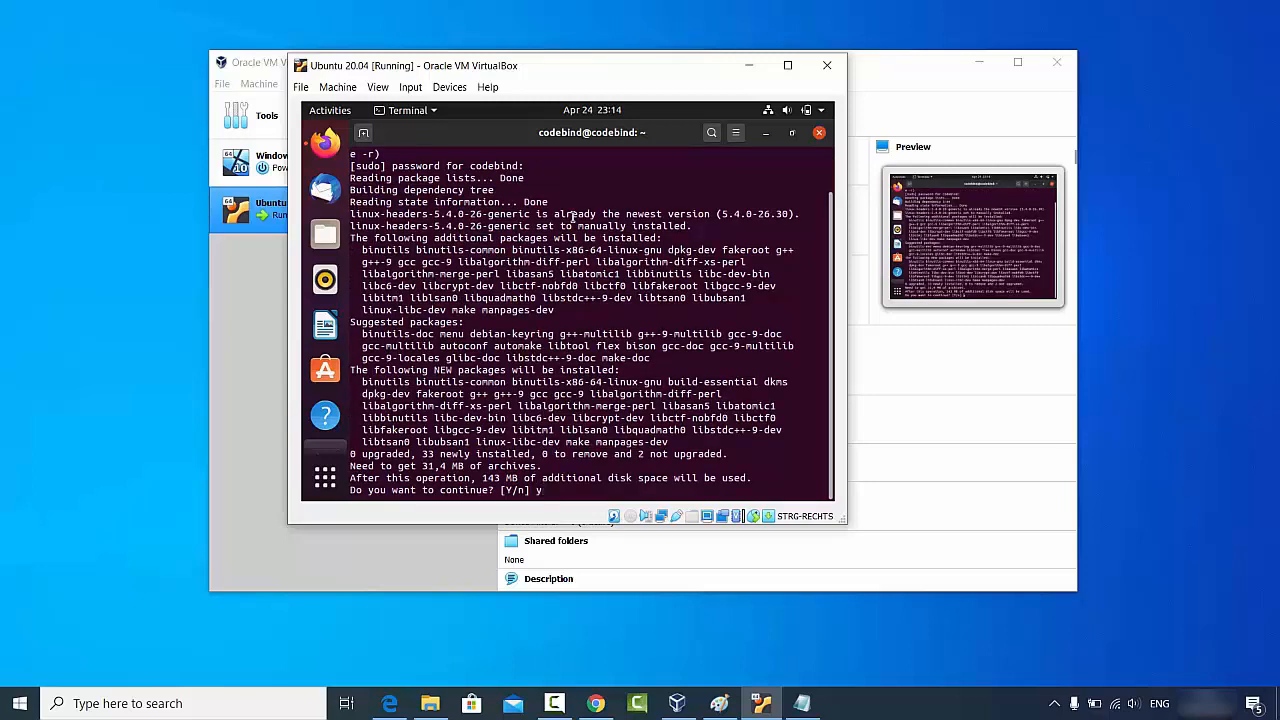
text(y)
key(Return)
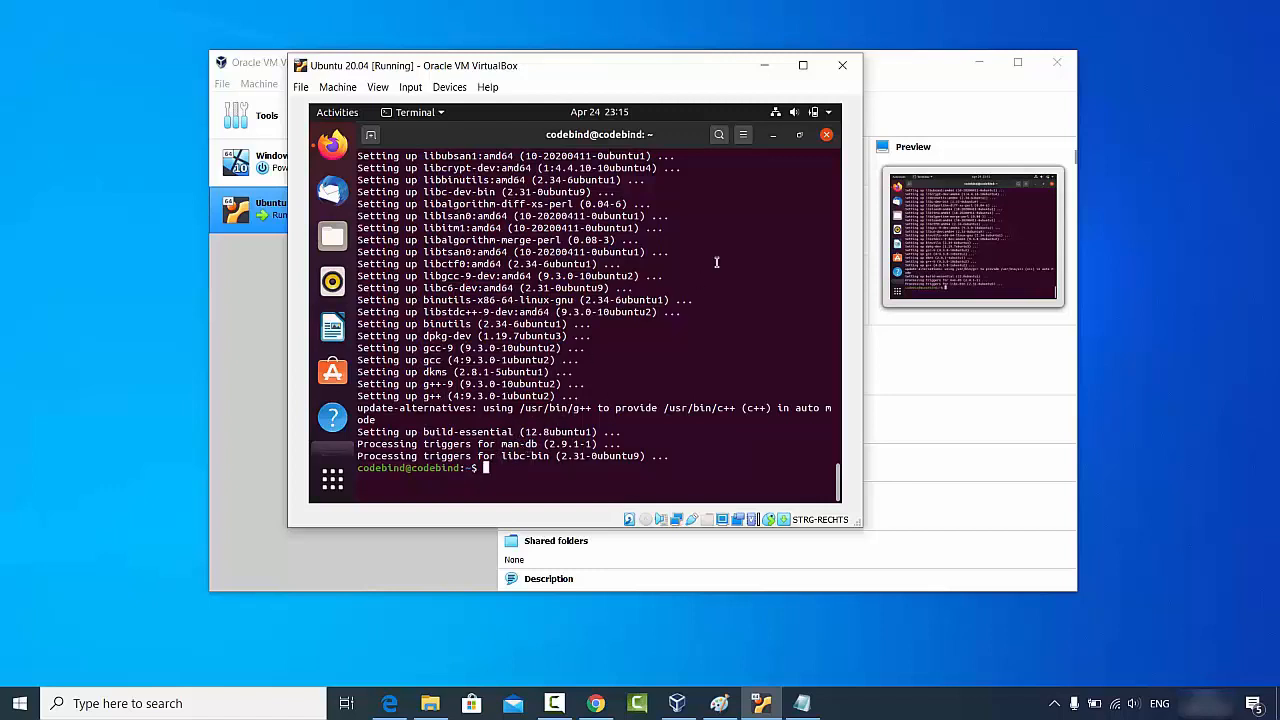
click(826, 136)
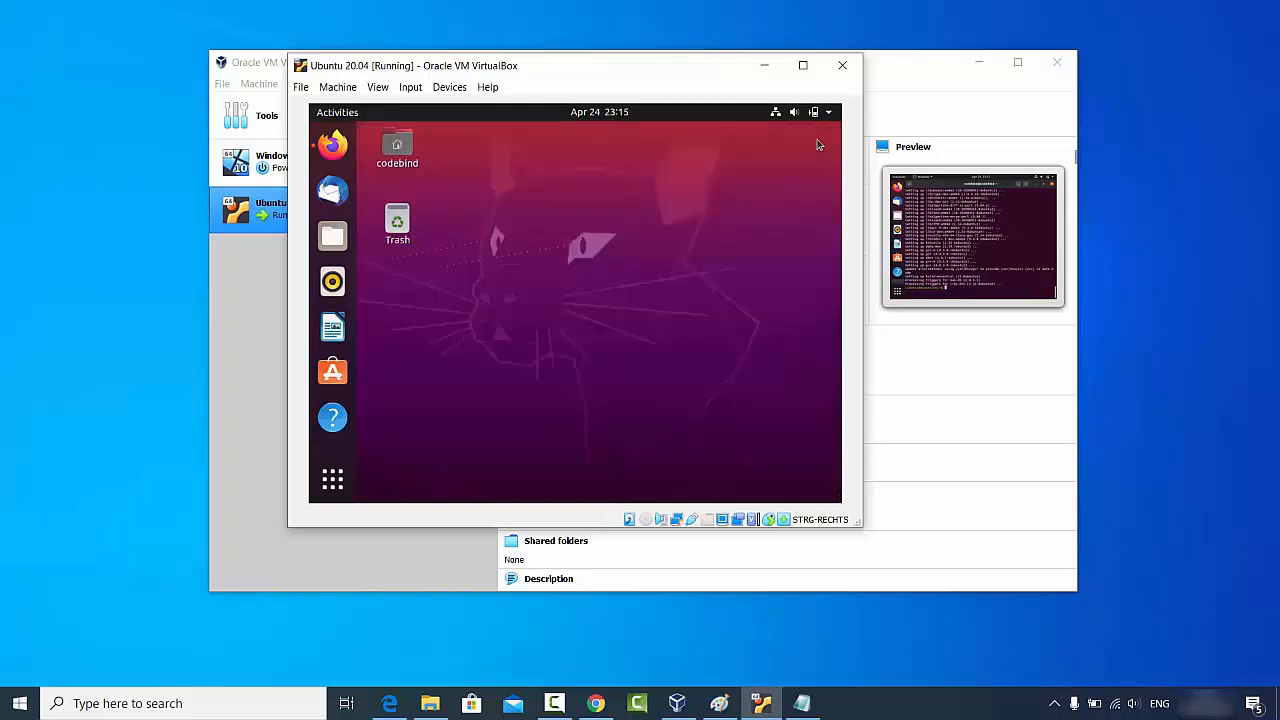
Step: Insert the Guest Additions CD, run the VBox_GAs_6.1.6 autorun, and authenticate with the user password
click(447, 89)
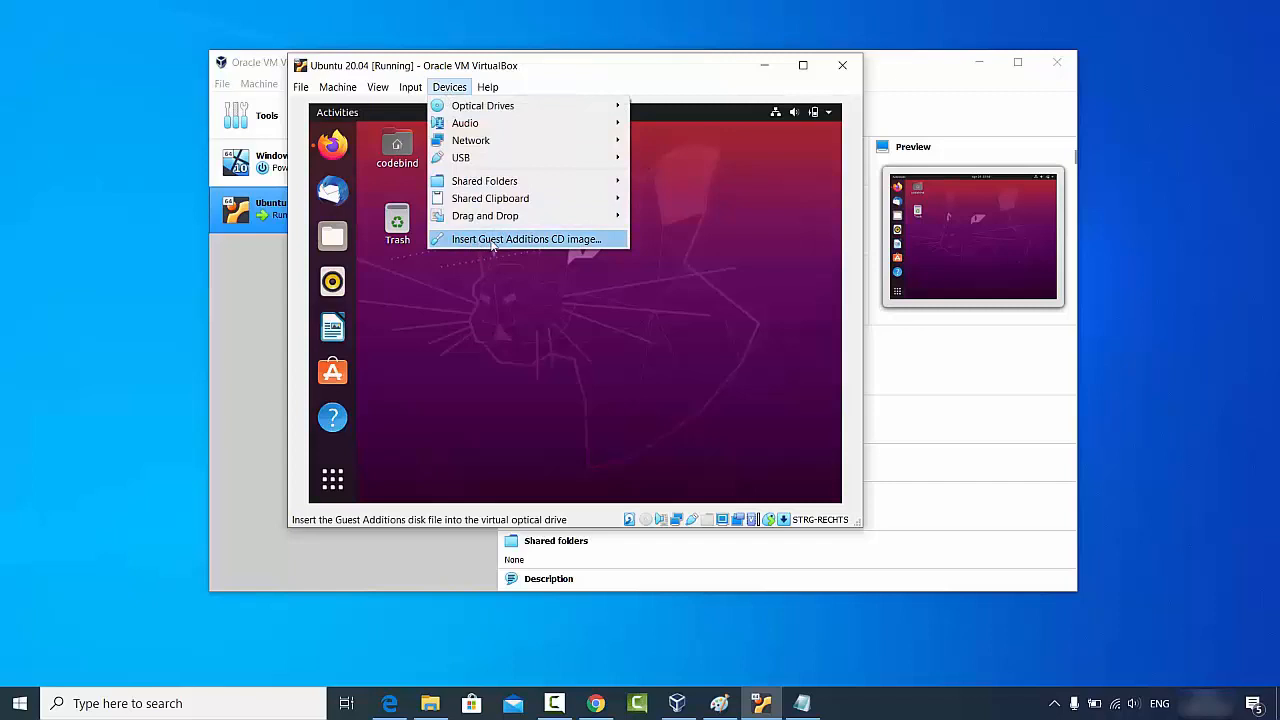
click(546, 245)
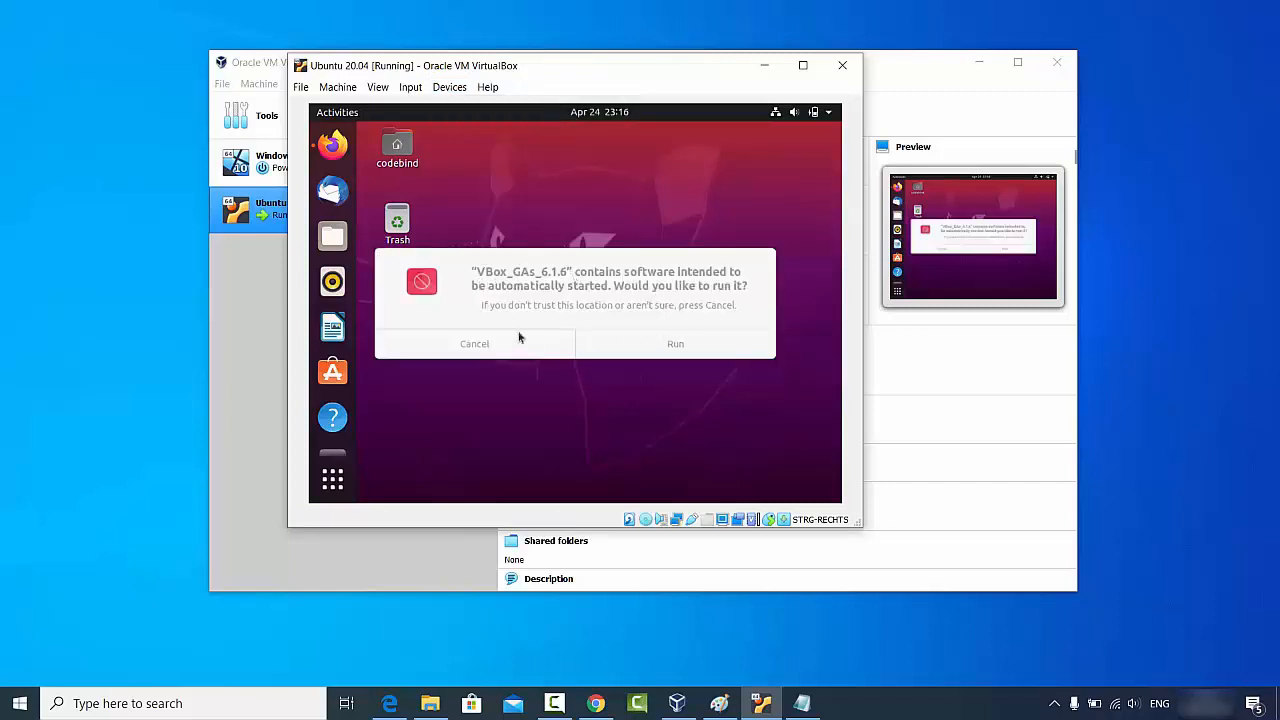
click(674, 349)
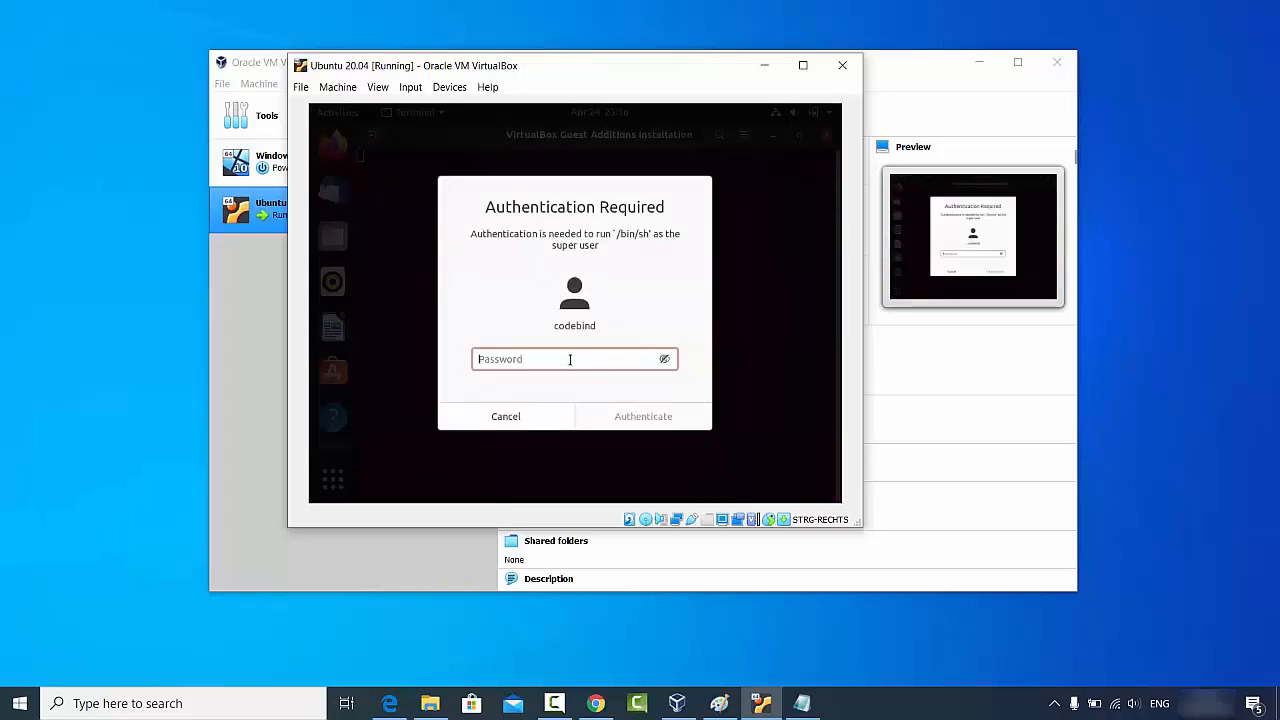
text(•••••)
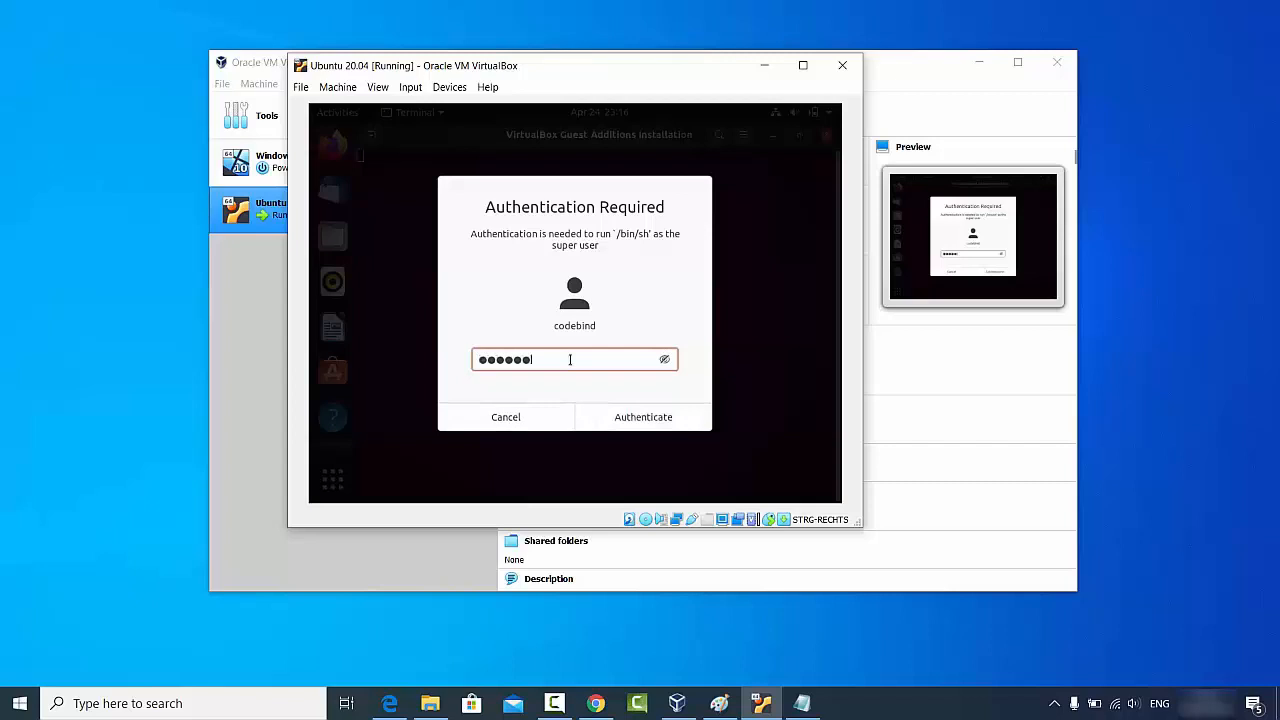
text(•)
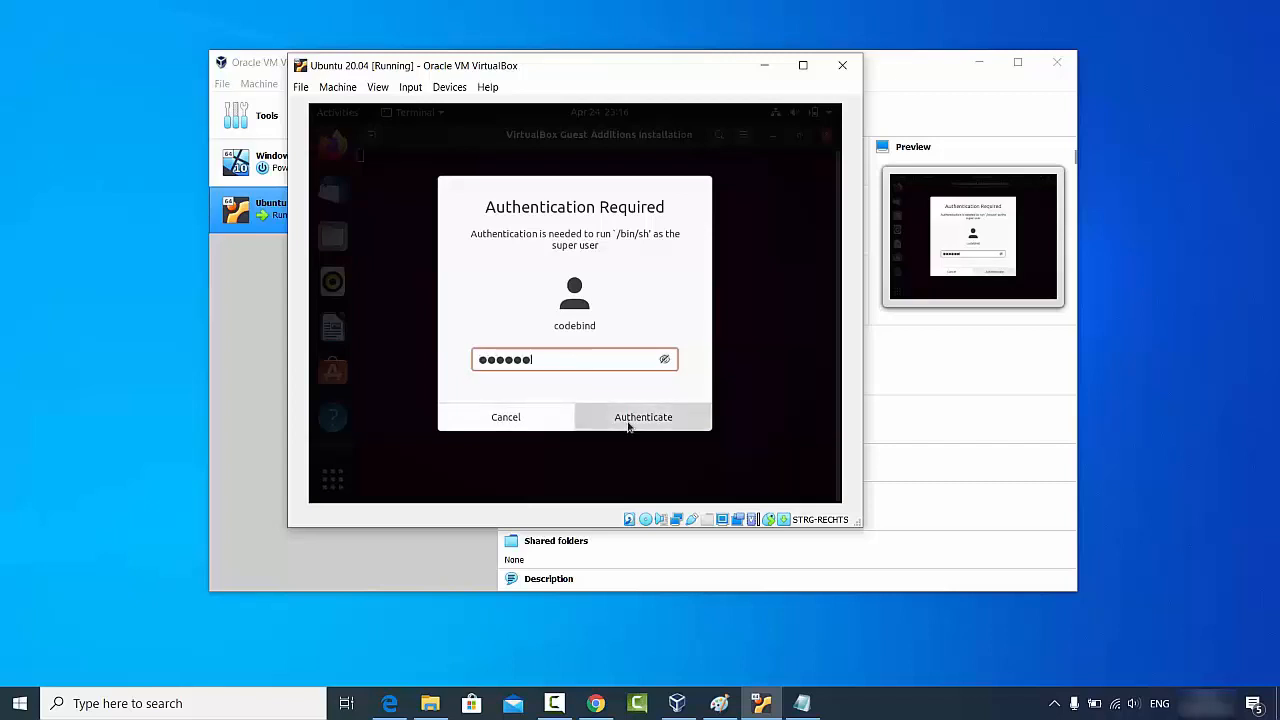
click(628, 424)
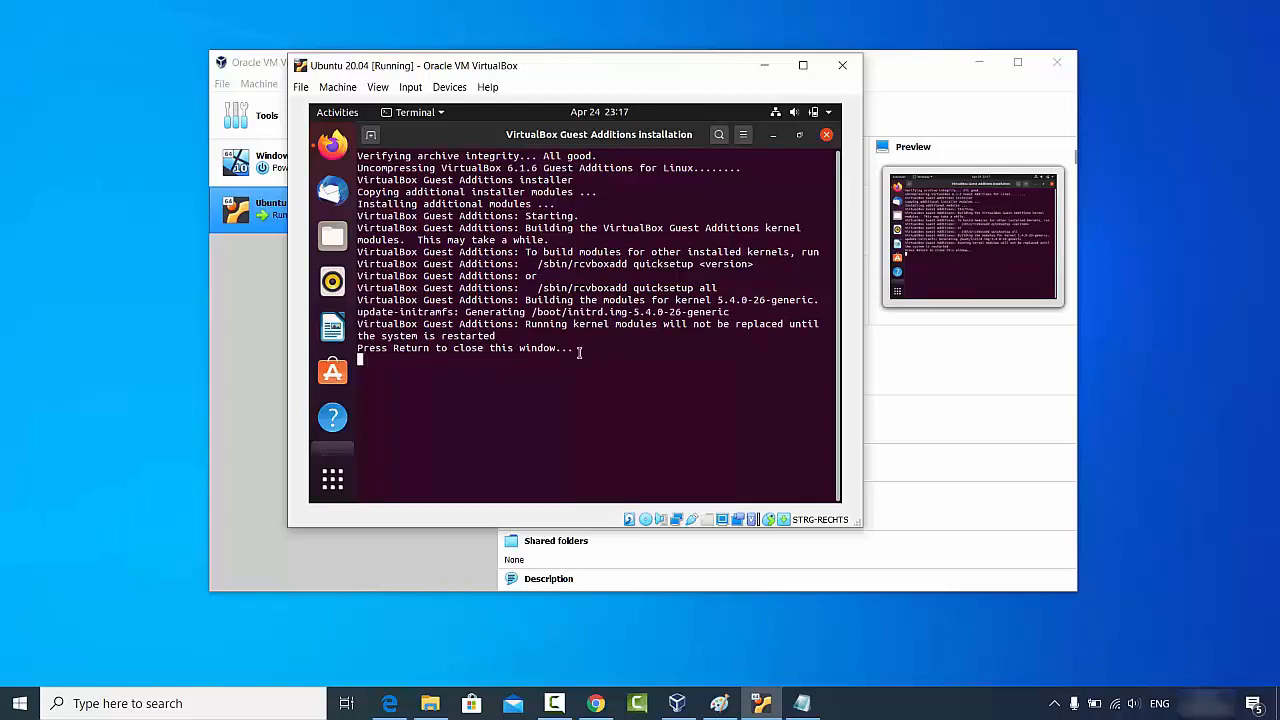
Step: Close the finished Guest Additions 6.1.6 installer terminal with Enter
key(Return)
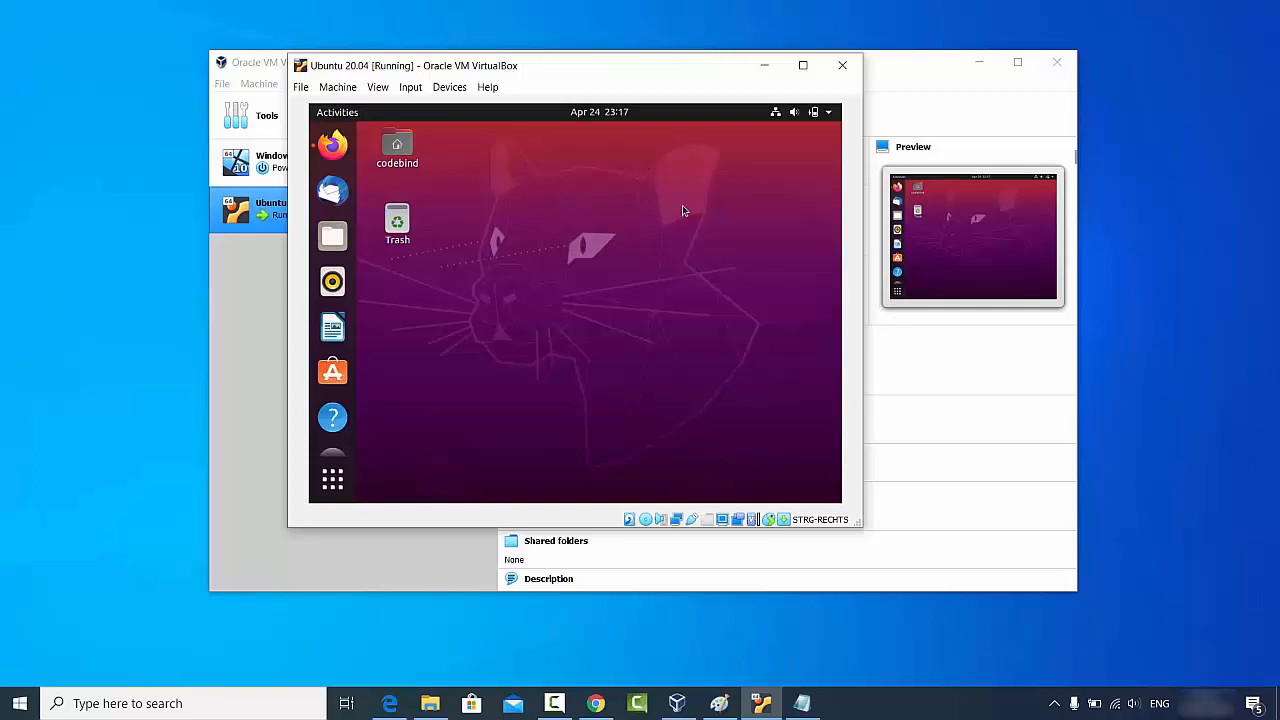
Step: Power off the Ubuntu guest via the top-bar system menu and confirm Power Off
click(828, 114)
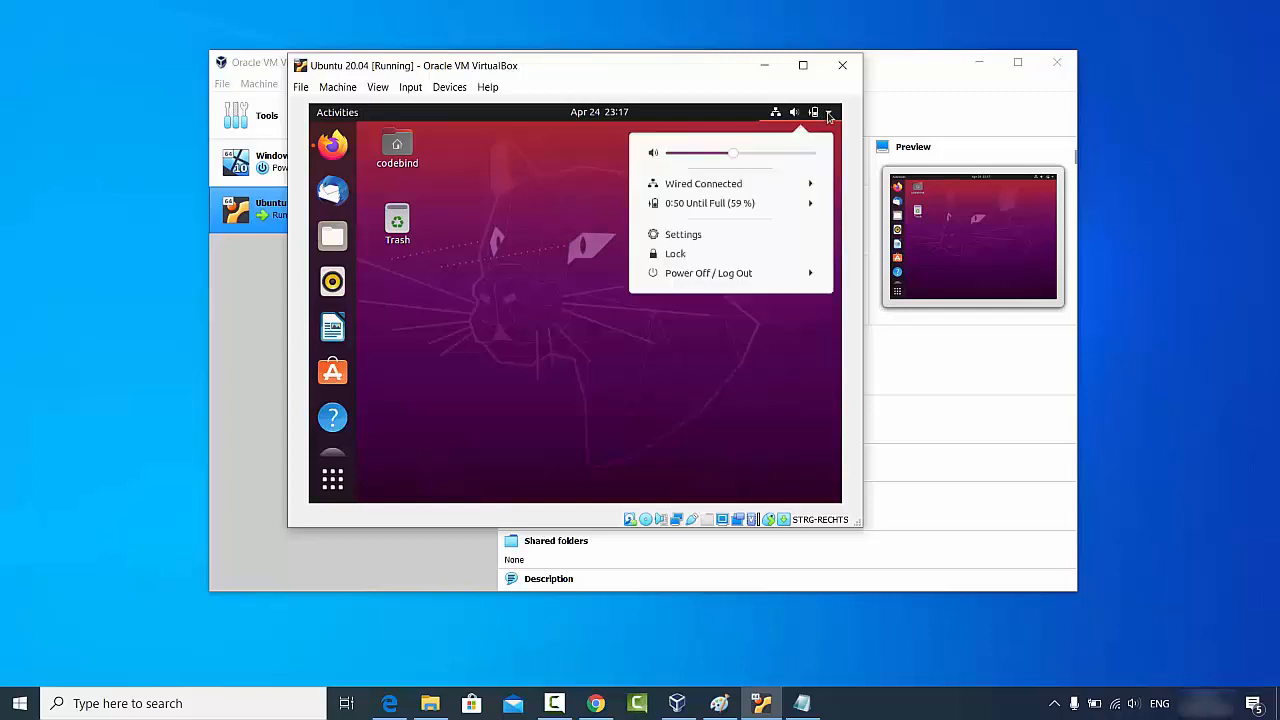
click(701, 279)
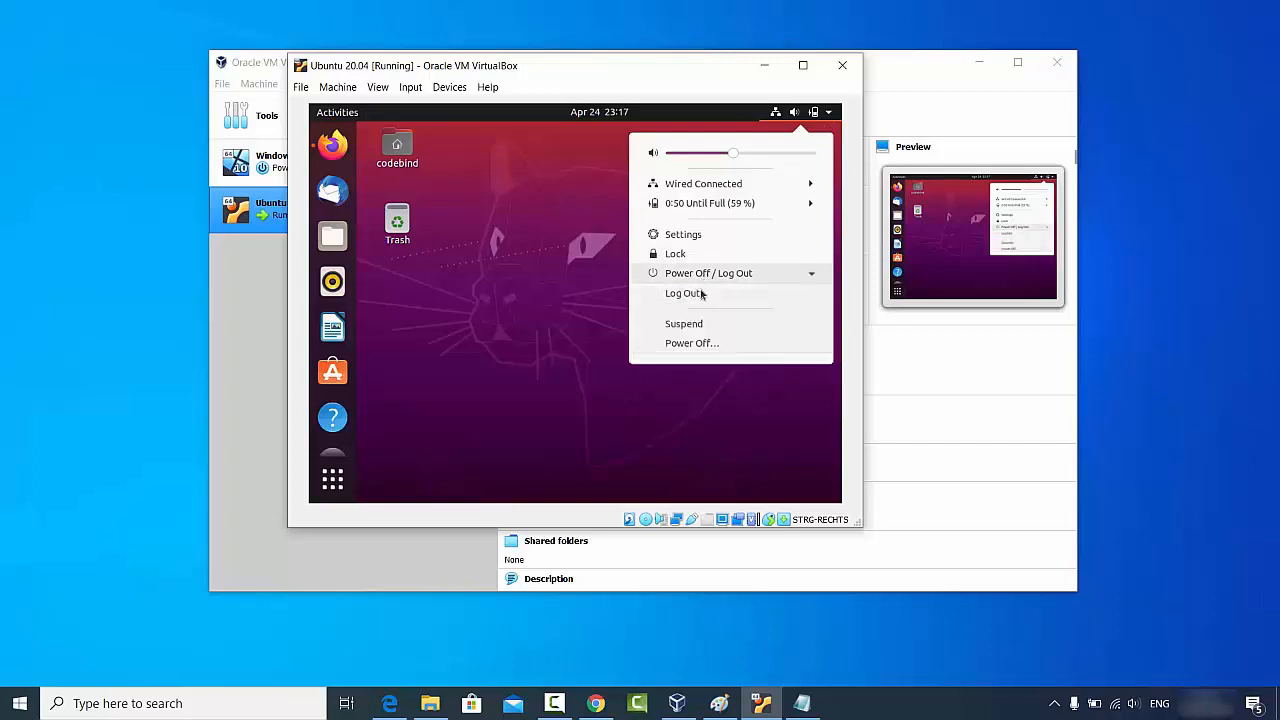
click(700, 344)
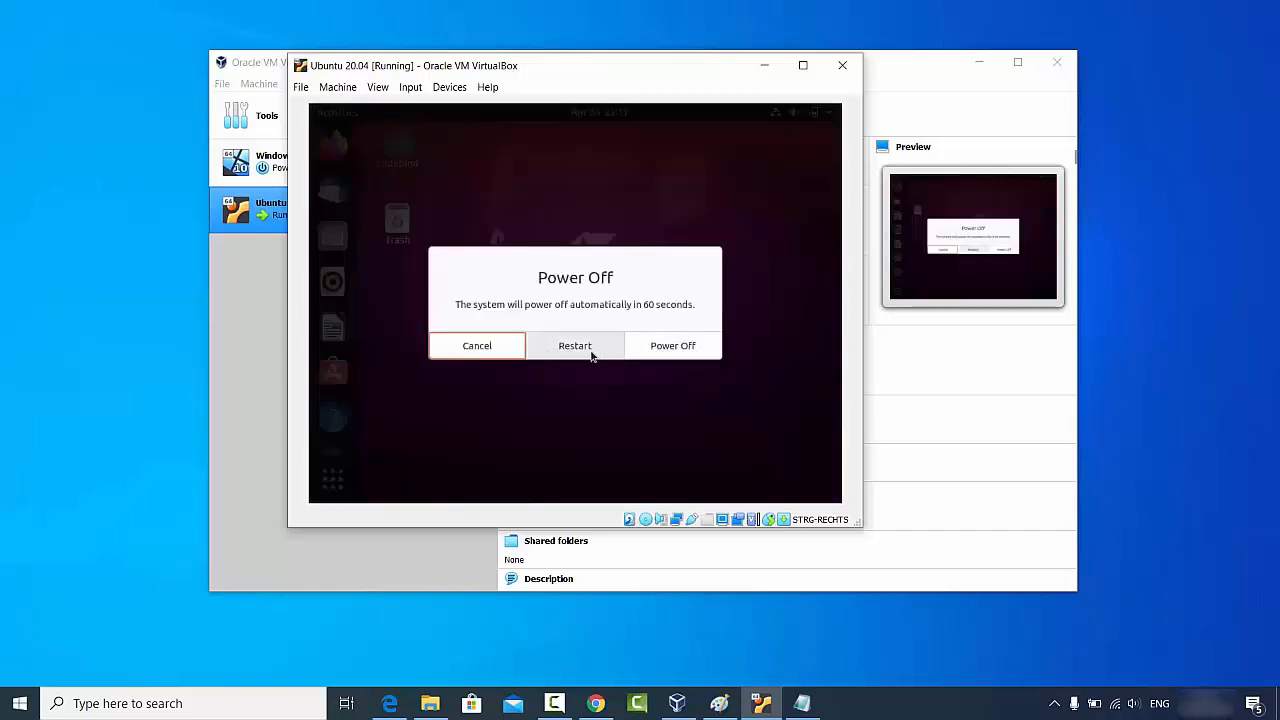
click(673, 346)
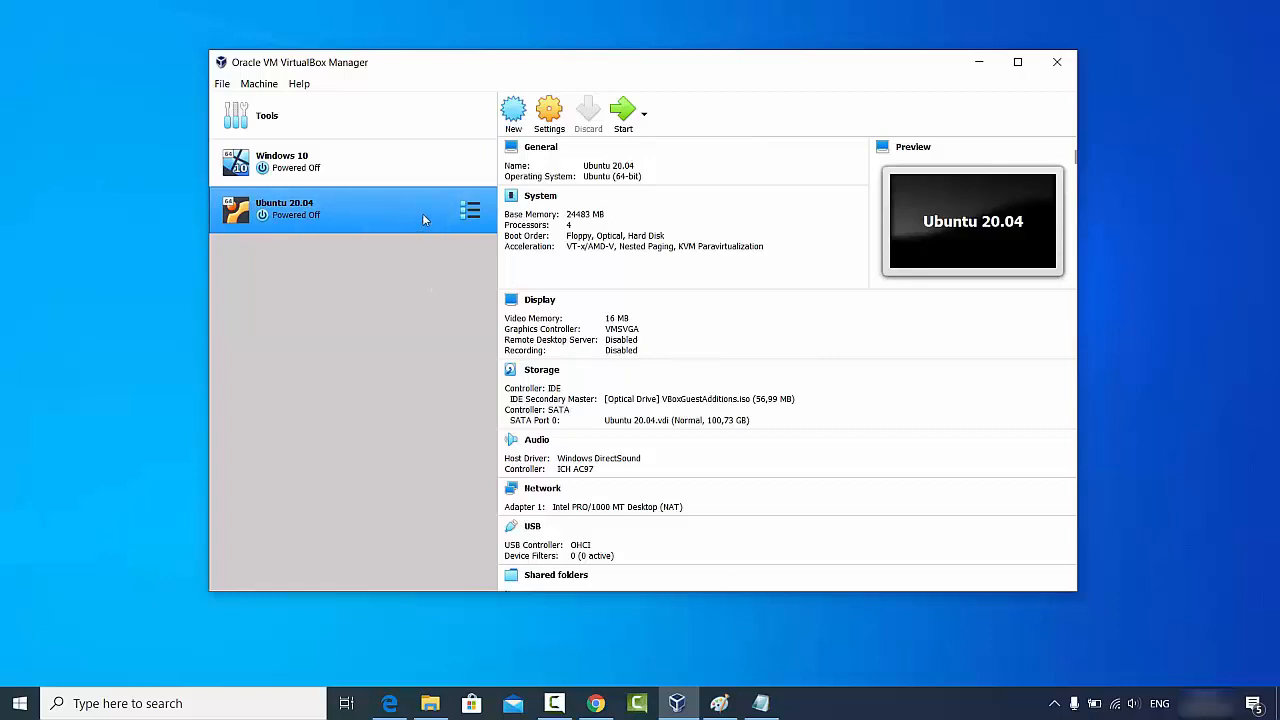
Step: Verify Shared Clipboard and Drag'n'Drop are Bidirectional under General > Advanced, then start the VM
click(549, 112)
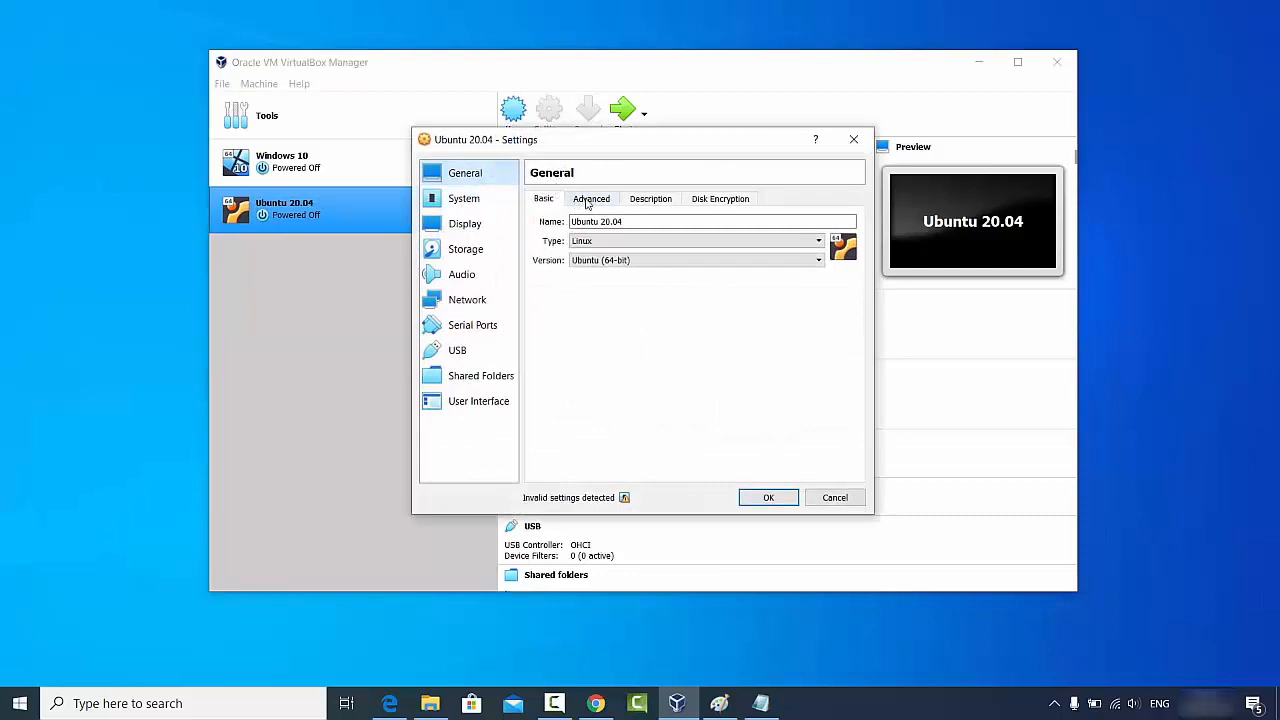
click(588, 200)
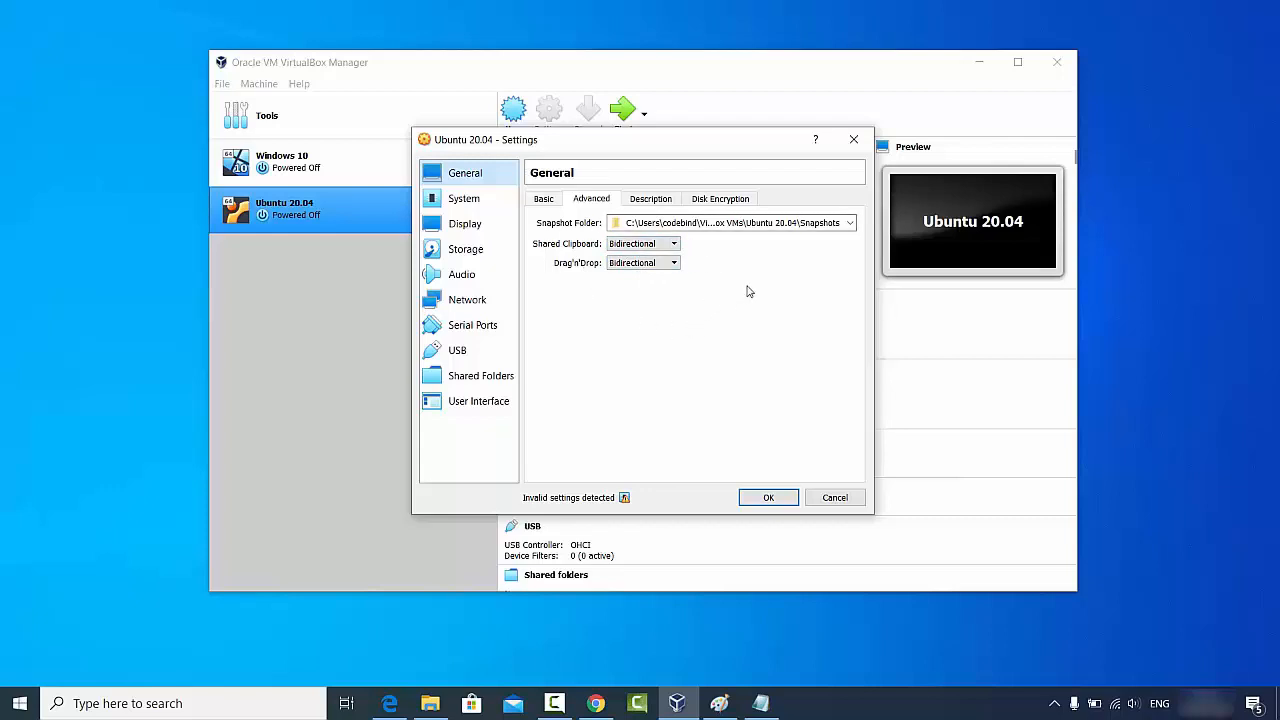
click(831, 497)
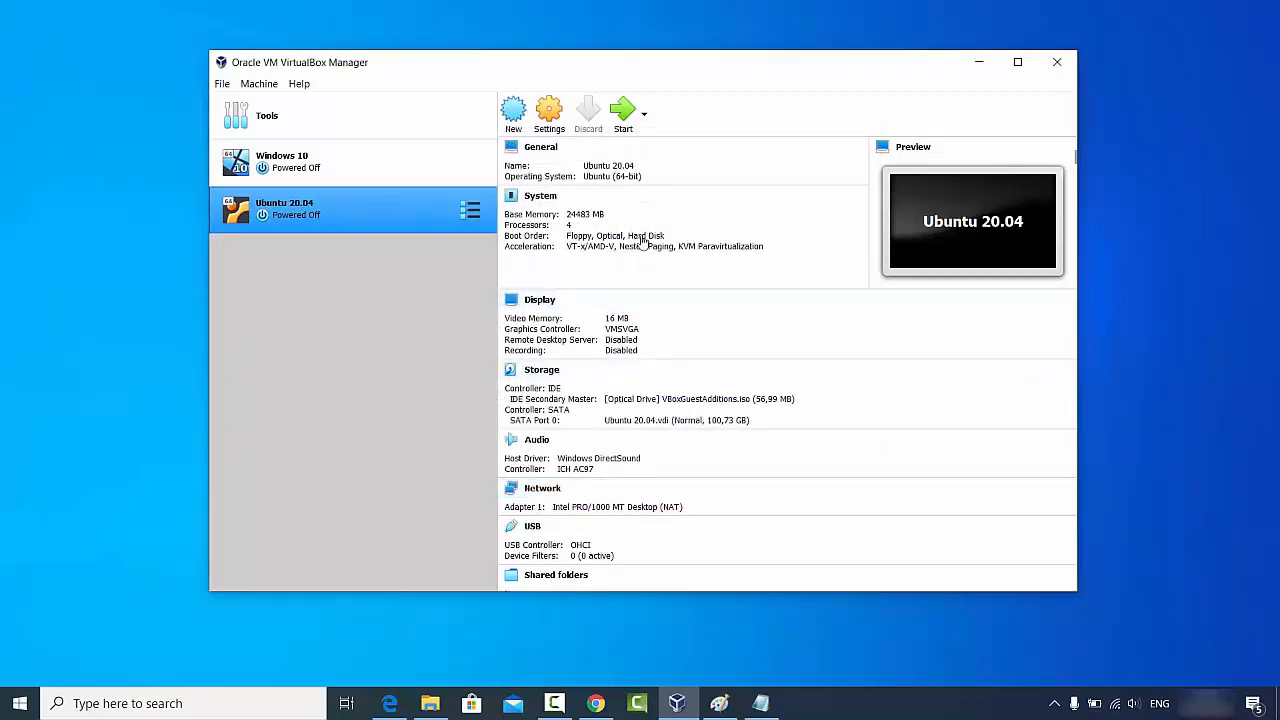
click(622, 118)
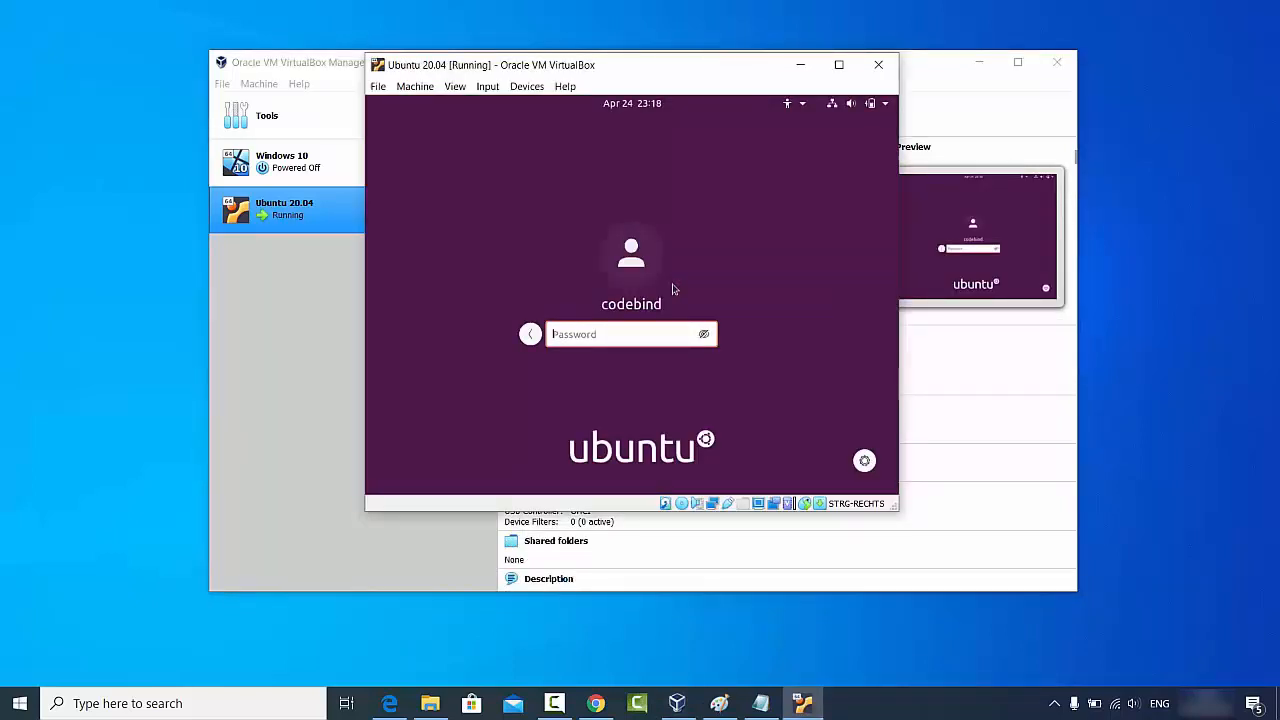
Step: Log in with the account password, then resize and maximise the VM window so the desktop fills it
text(*******)
key(Return)
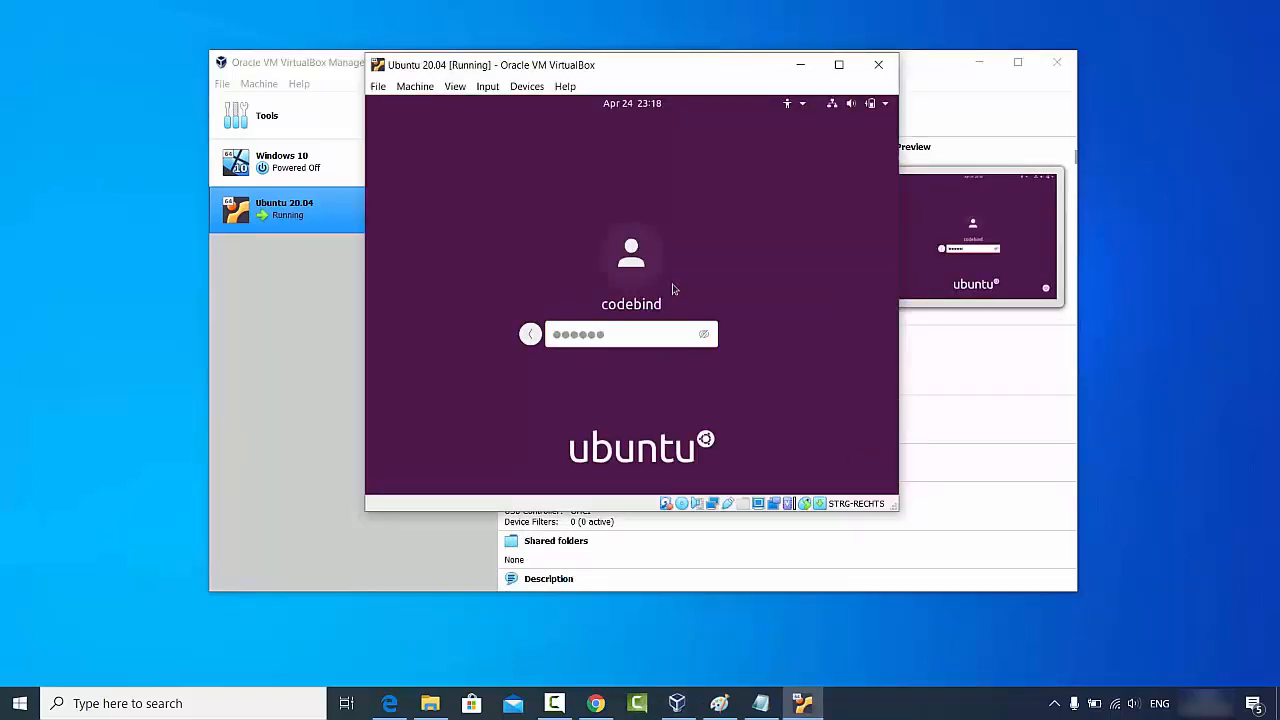
drag(896, 508, 1034, 570)
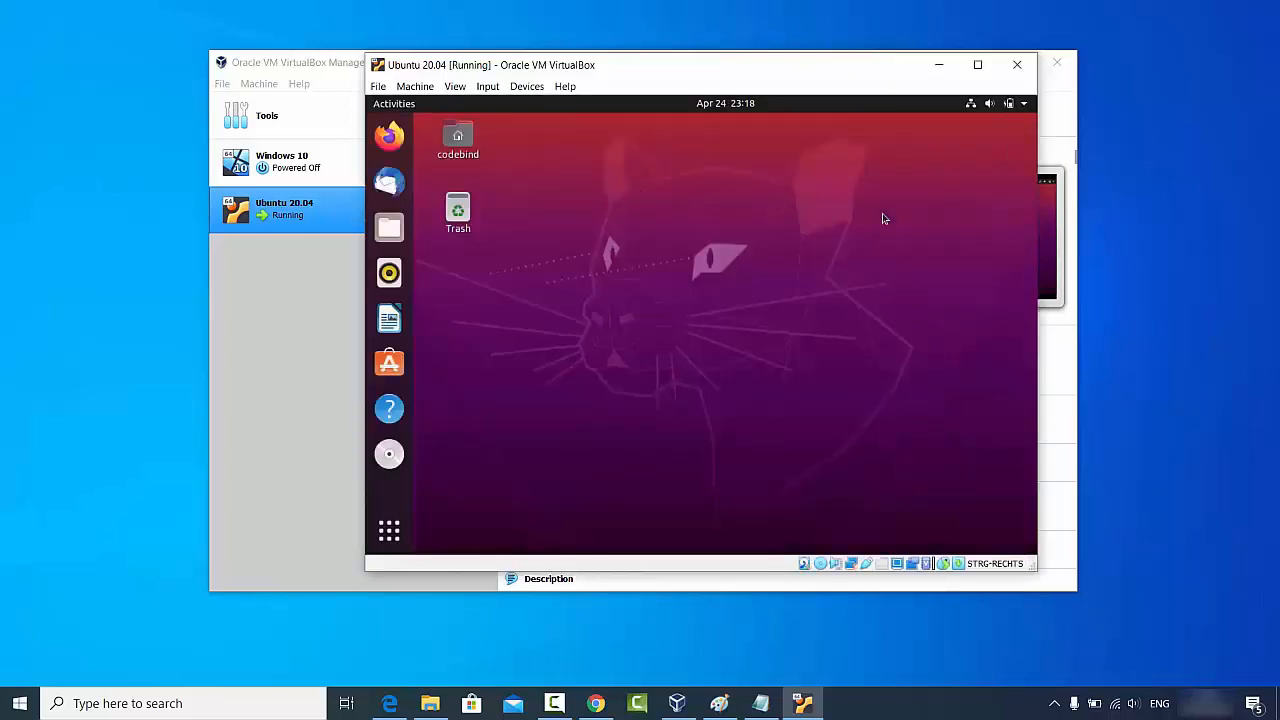
click(968, 68)
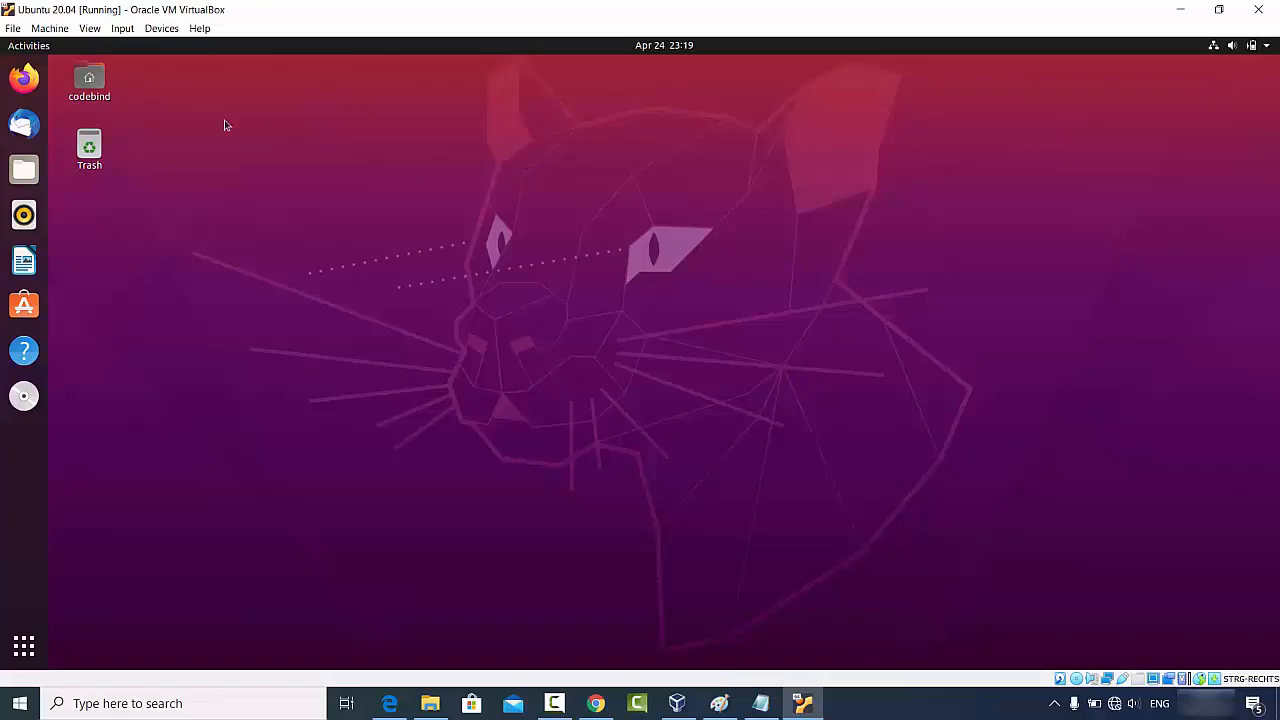
Step: Open a maximised Firefox in the guest and copy the Downloads page URL from host Chrome
click(24, 77)
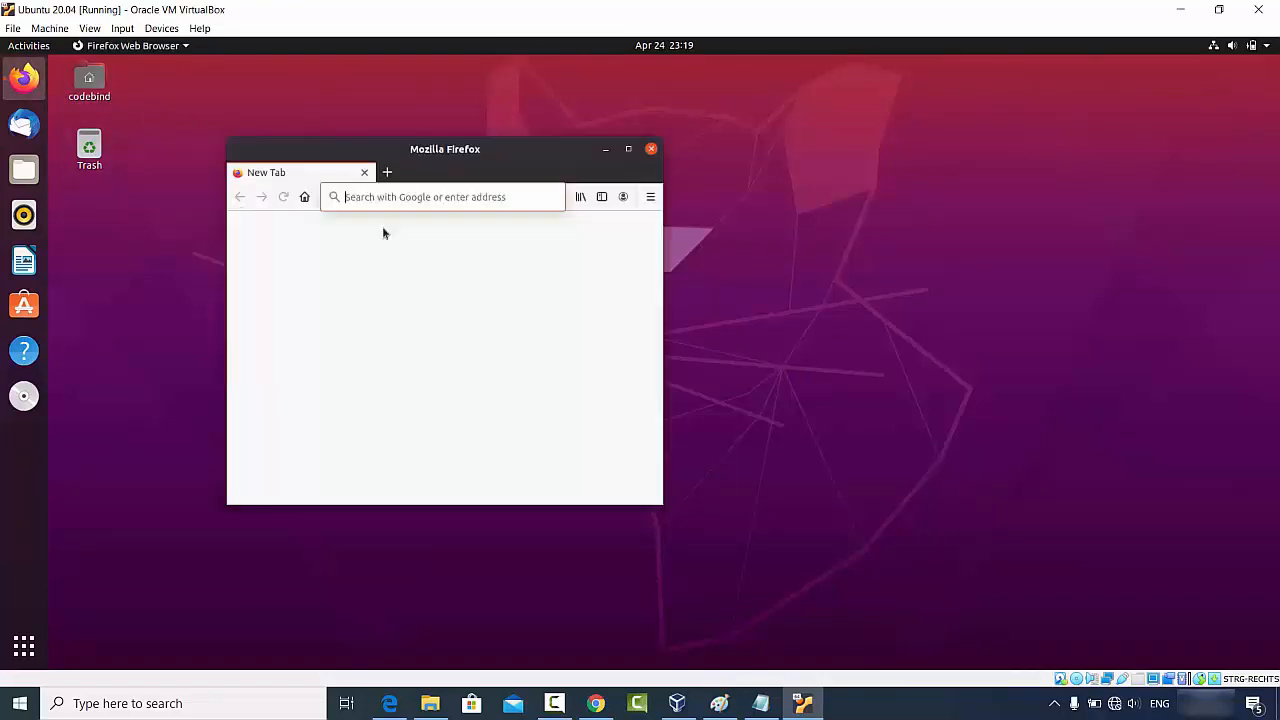
click(629, 150)
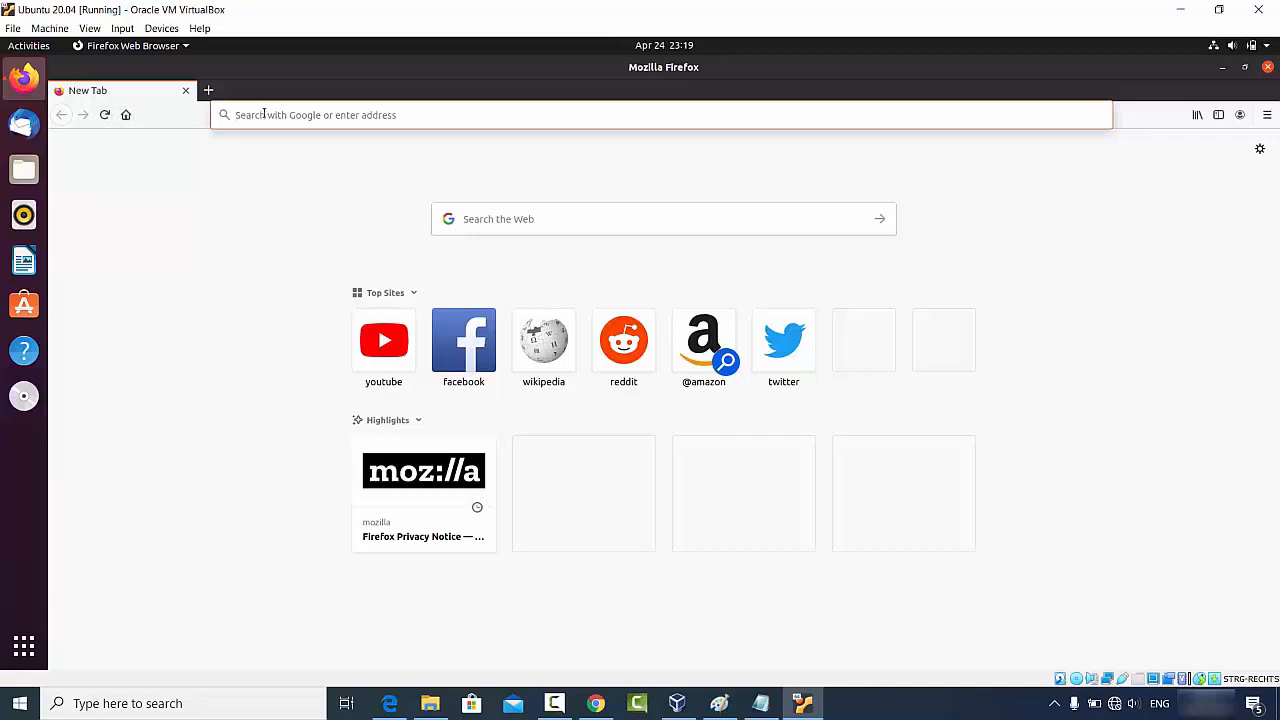
click(595, 703)
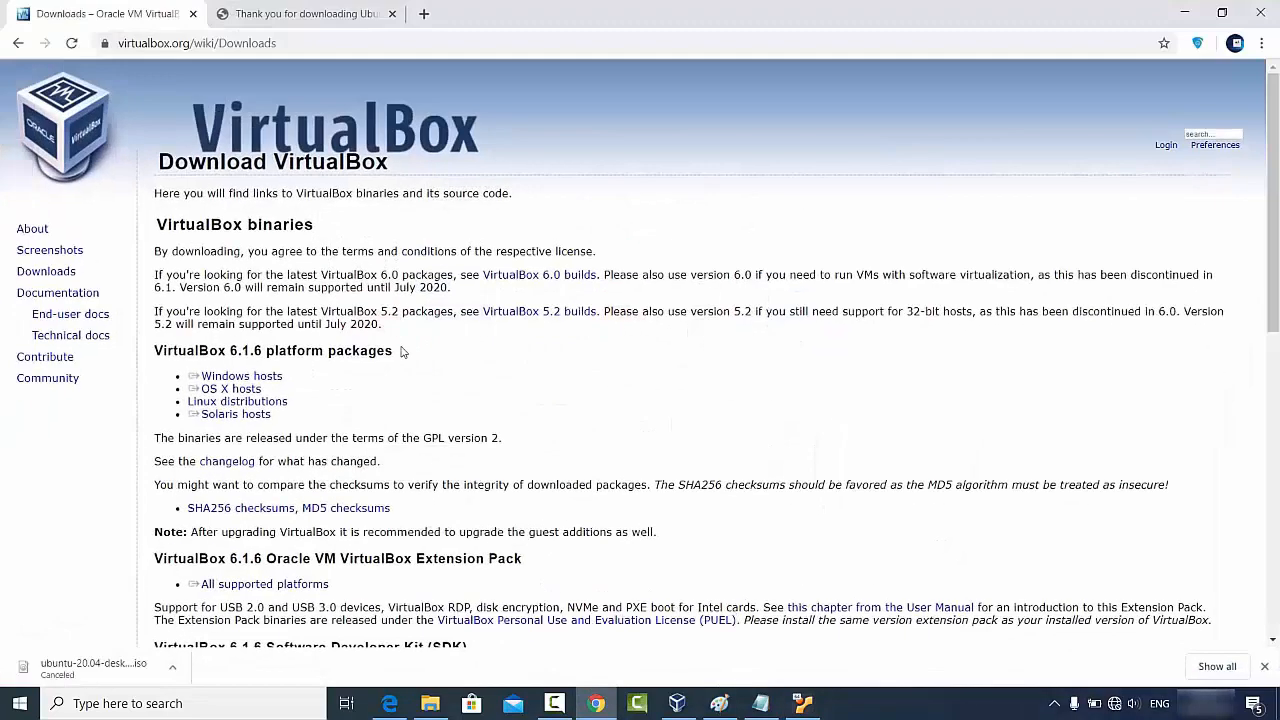
click(300, 48)
key(ctrl+c)
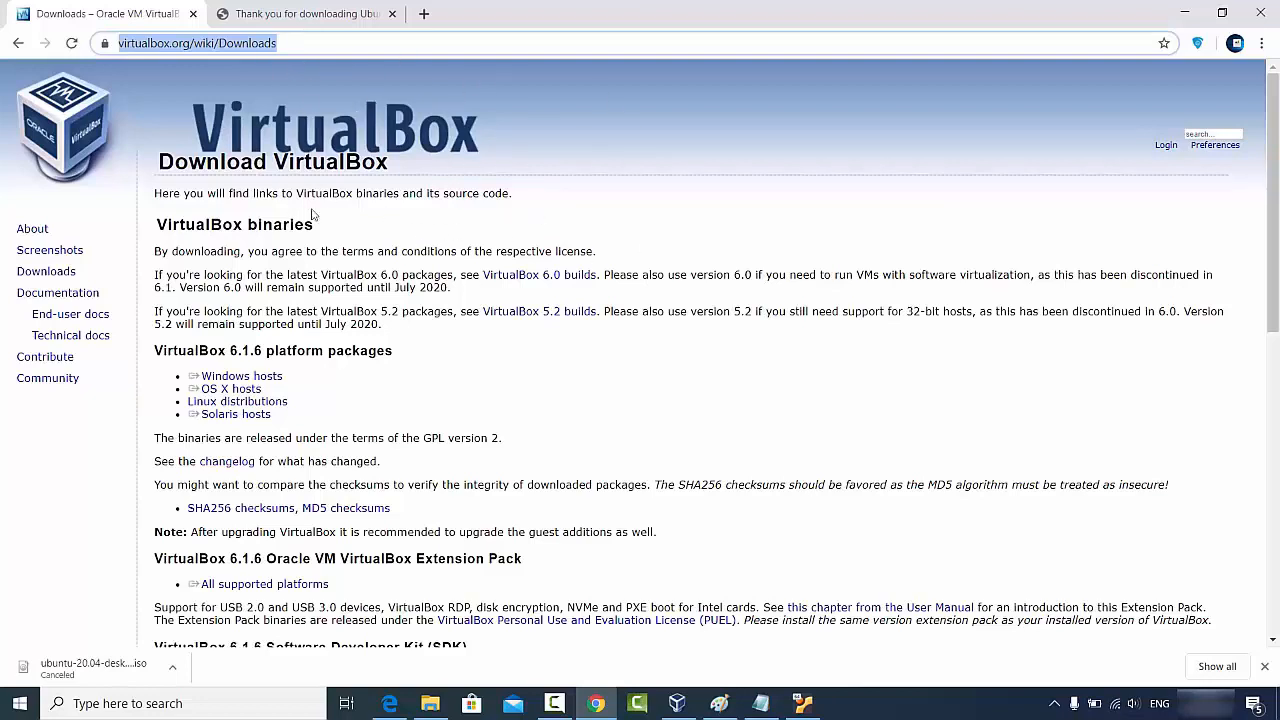
click(1184, 13)
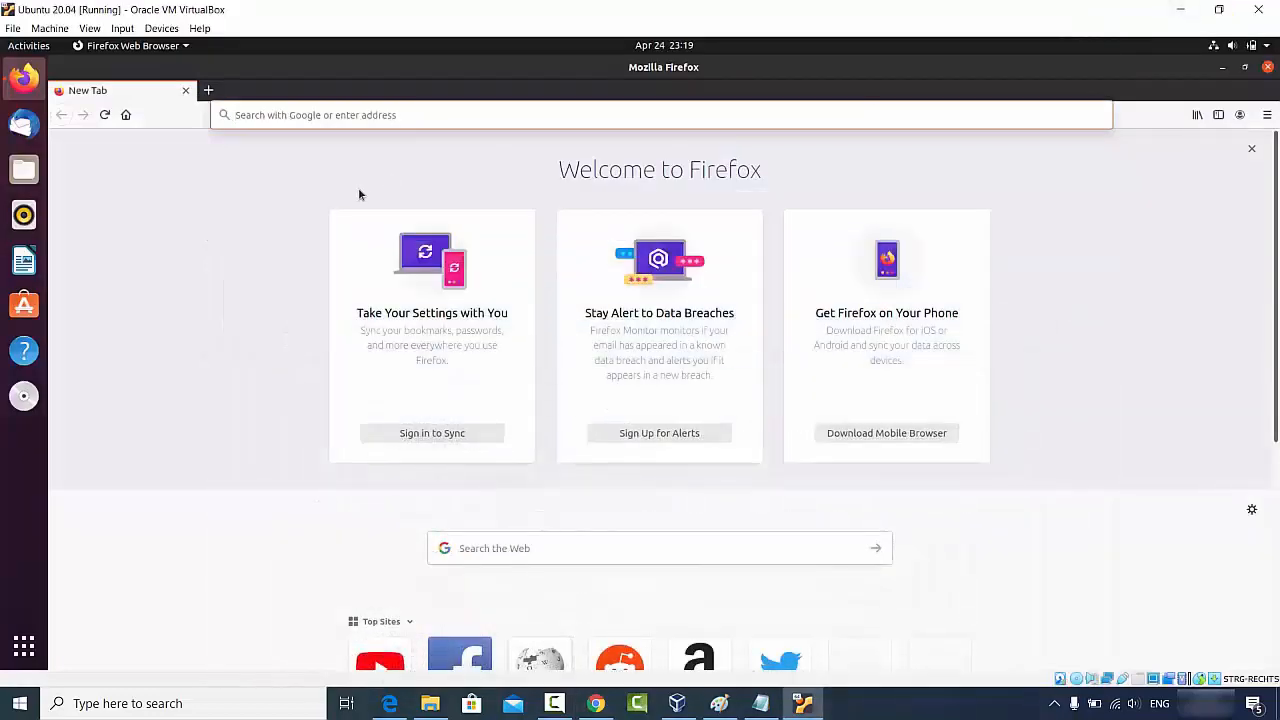
Step: Paste and load the VirtualBox Downloads URL in Firefox, then select the 'VirtualBox binaries' heading
click(399, 117)
key(ctrl+v)
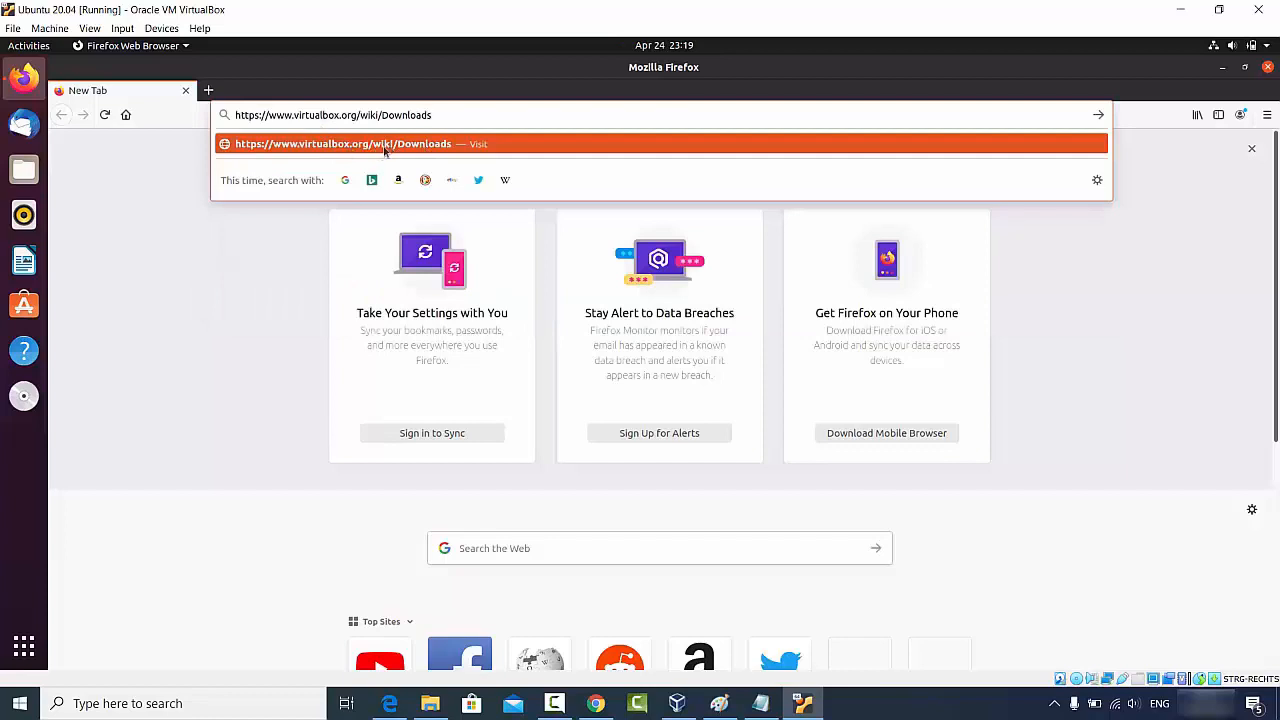
click(380, 148)
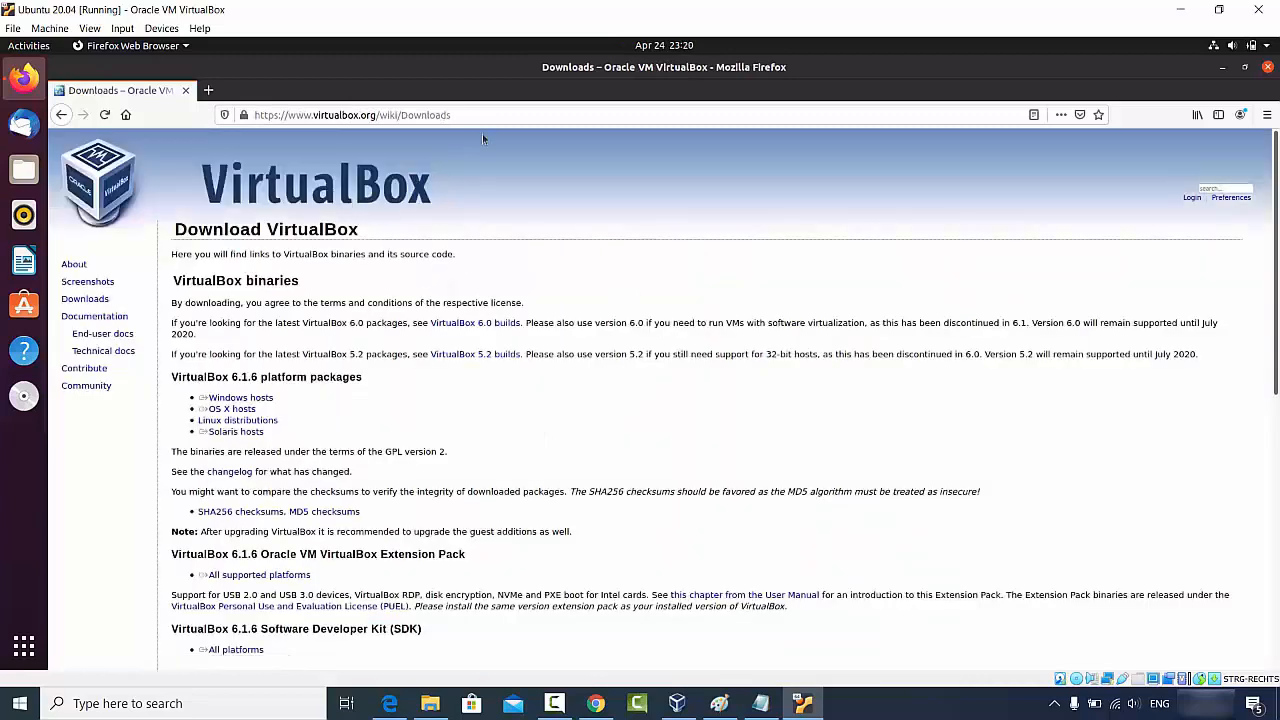
click(487, 114)
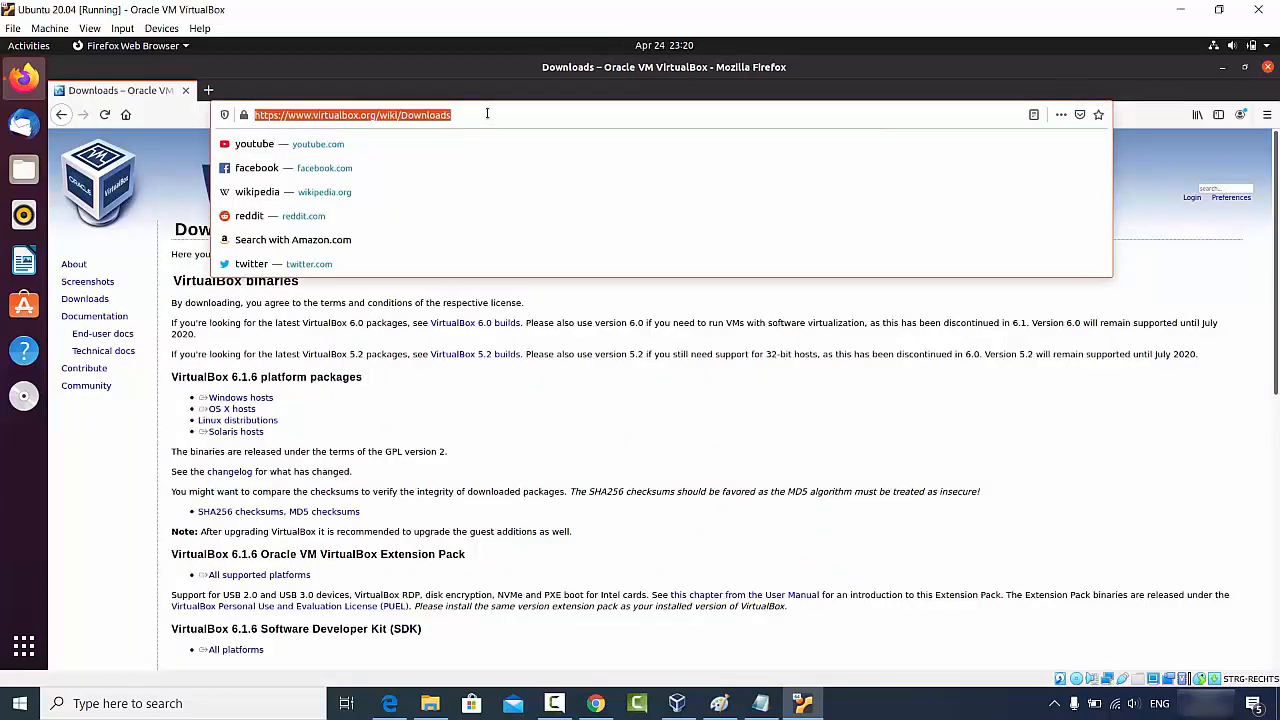
click(340, 335)
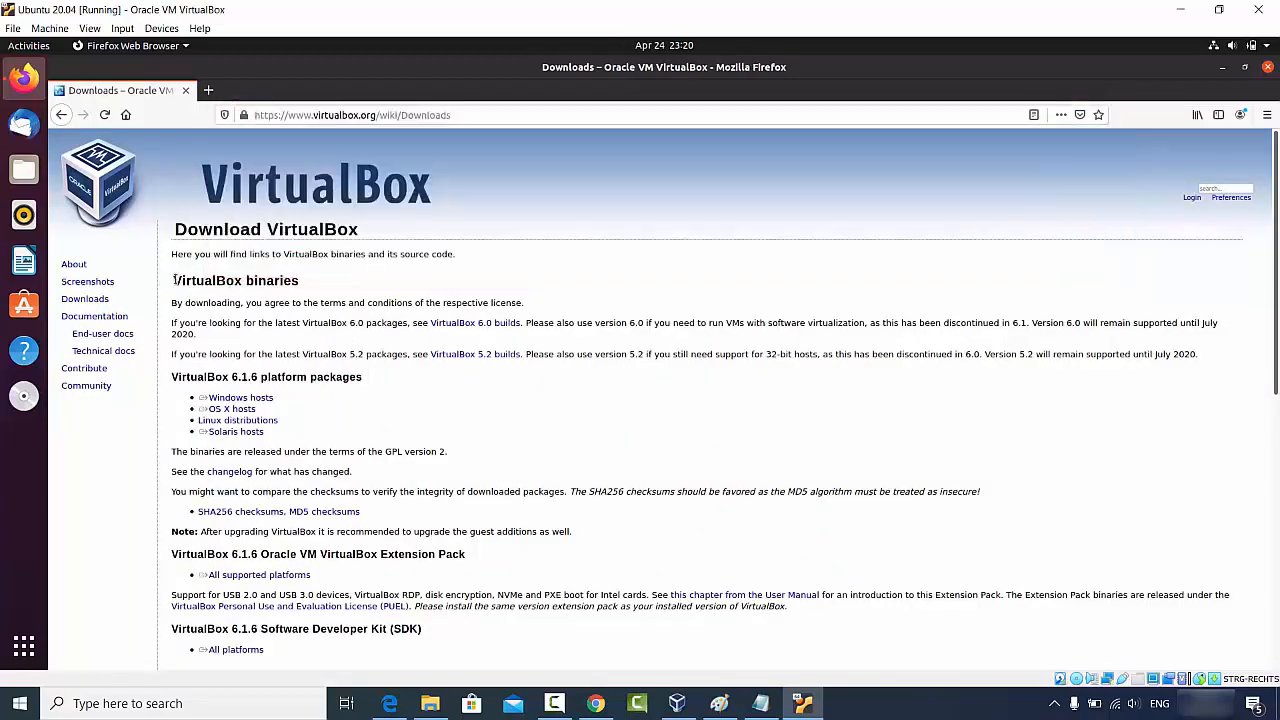
drag(174, 280, 340, 285)
key(ctrl+c)
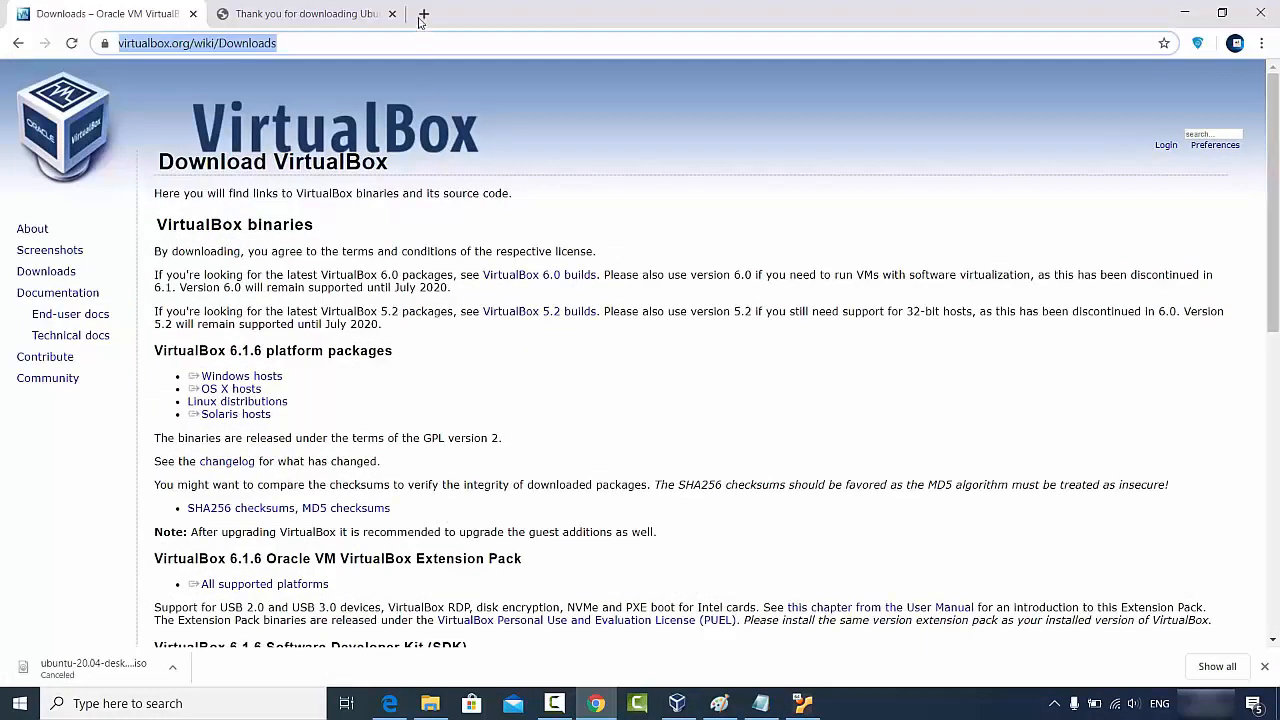
Step: Paste 'VirtualBox binaries' into a new Chrome tab's address bar, then minimise Chrome
click(420, 18)
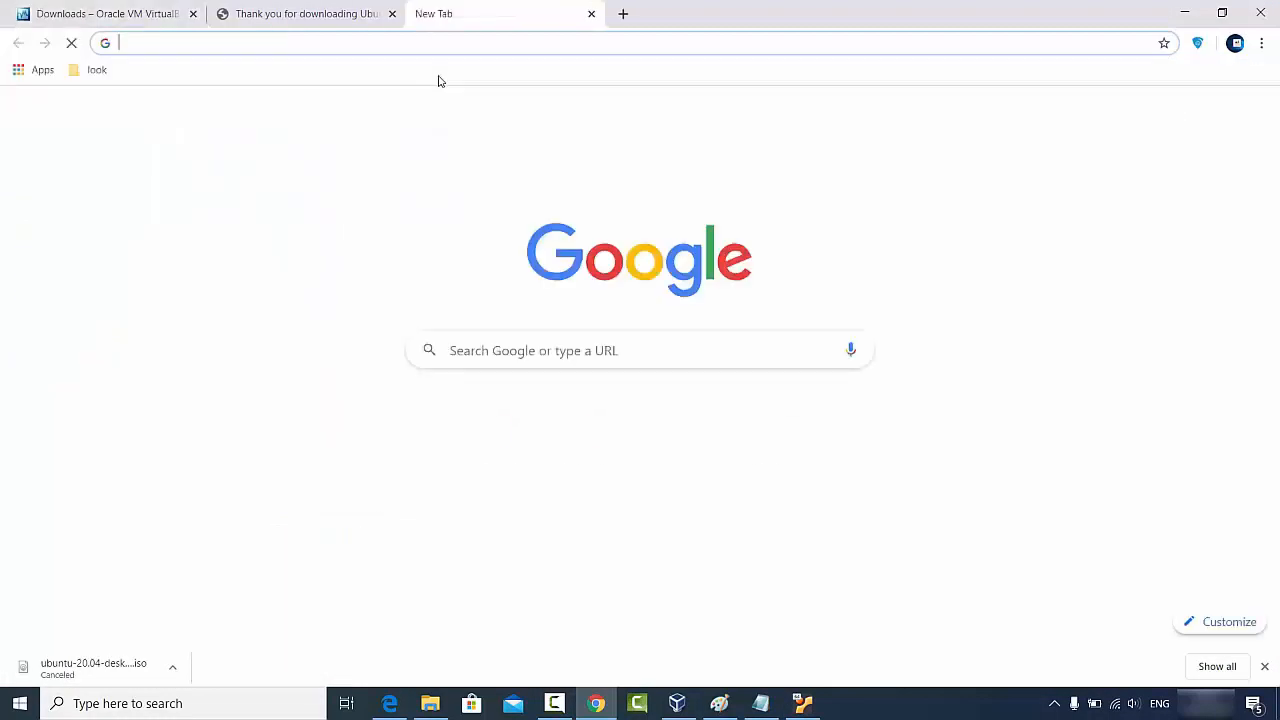
key(ctrl+v)
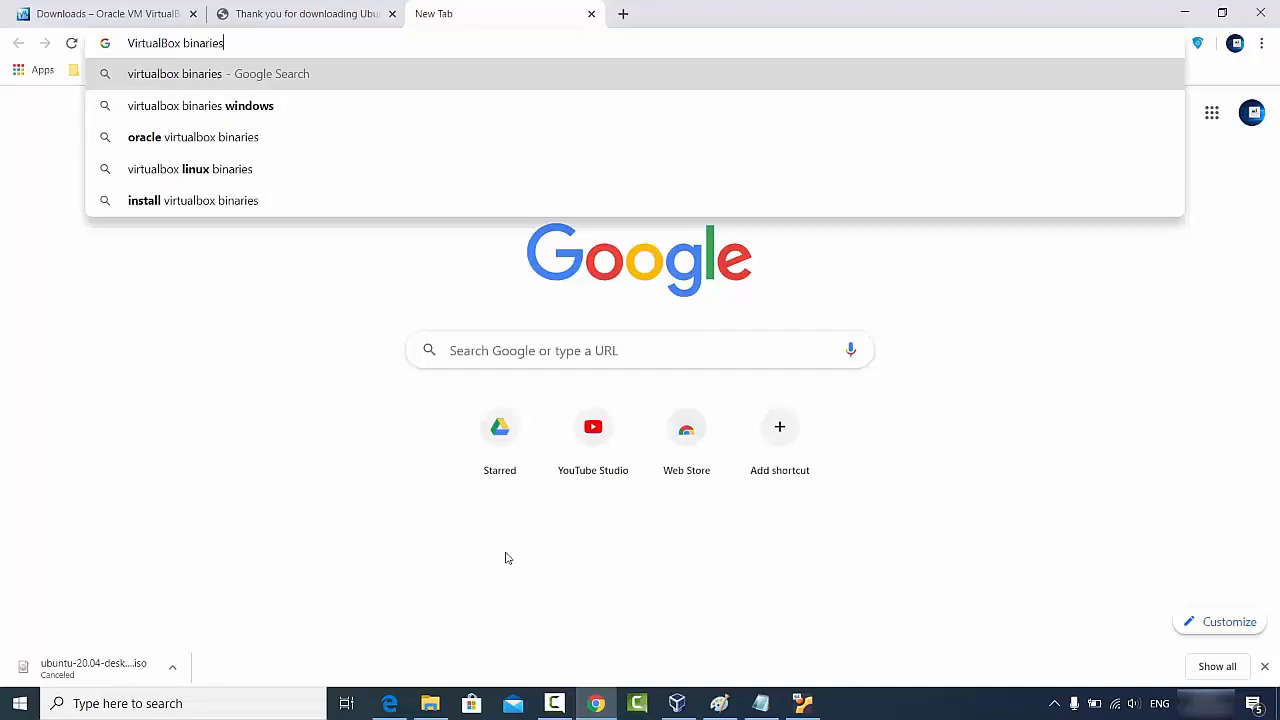
click(362, 364)
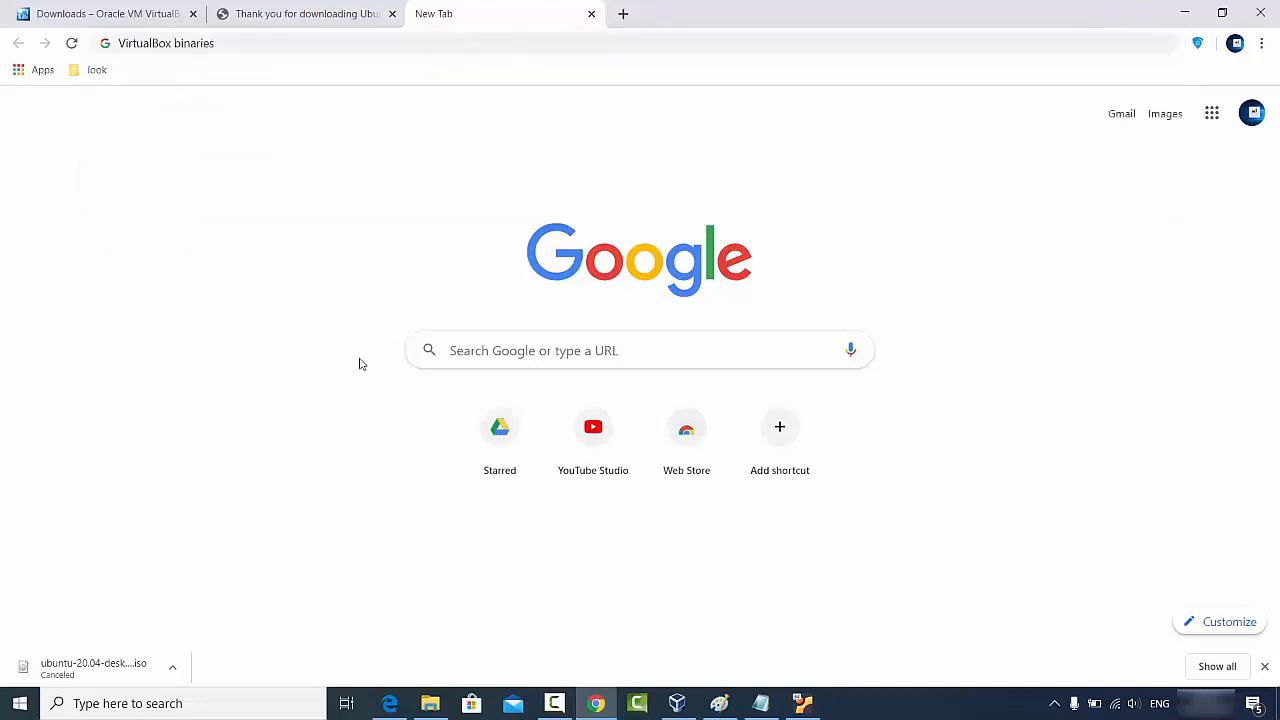
click(1186, 12)
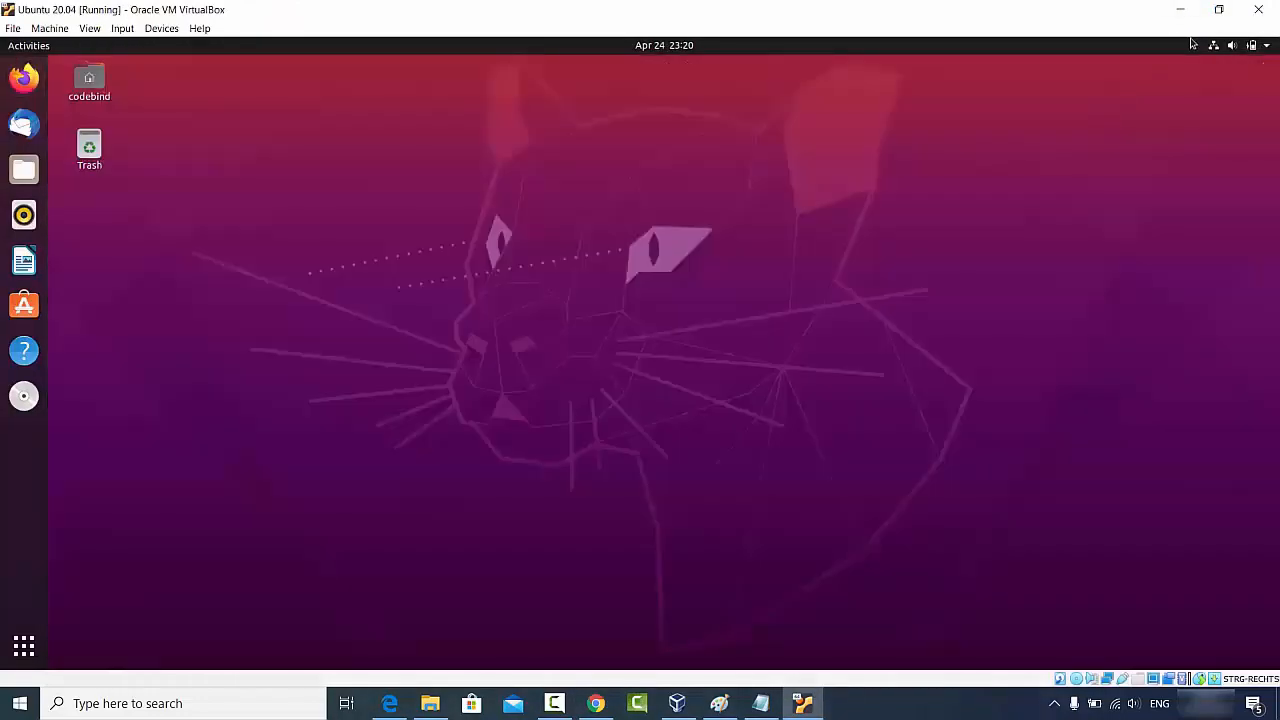